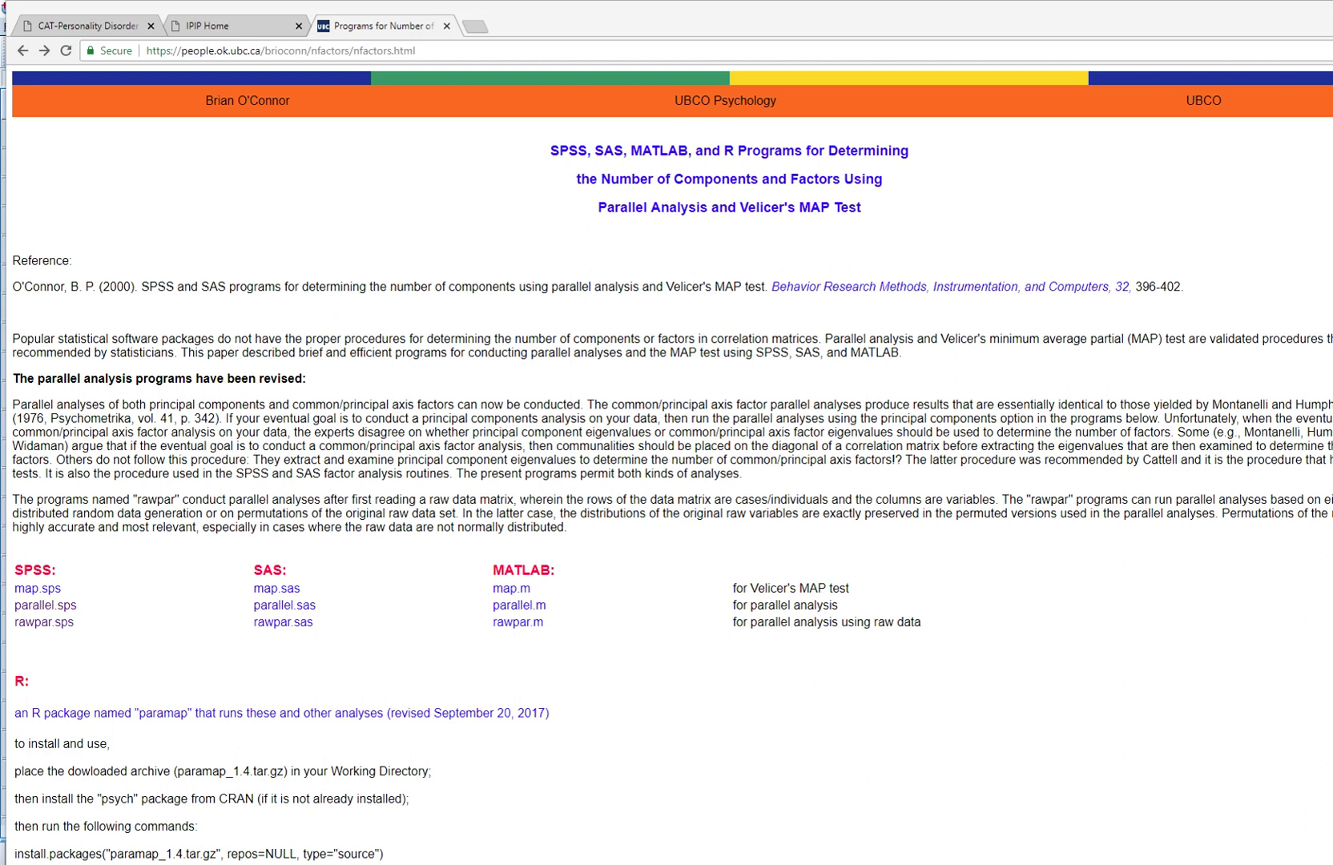
Step: Review the nfactors page's address and its SPSS, SAS and MATLAB programs, noting parallel.sps and rawpar.sps
{"action": "left_click", "coordinate": [281, 51]}
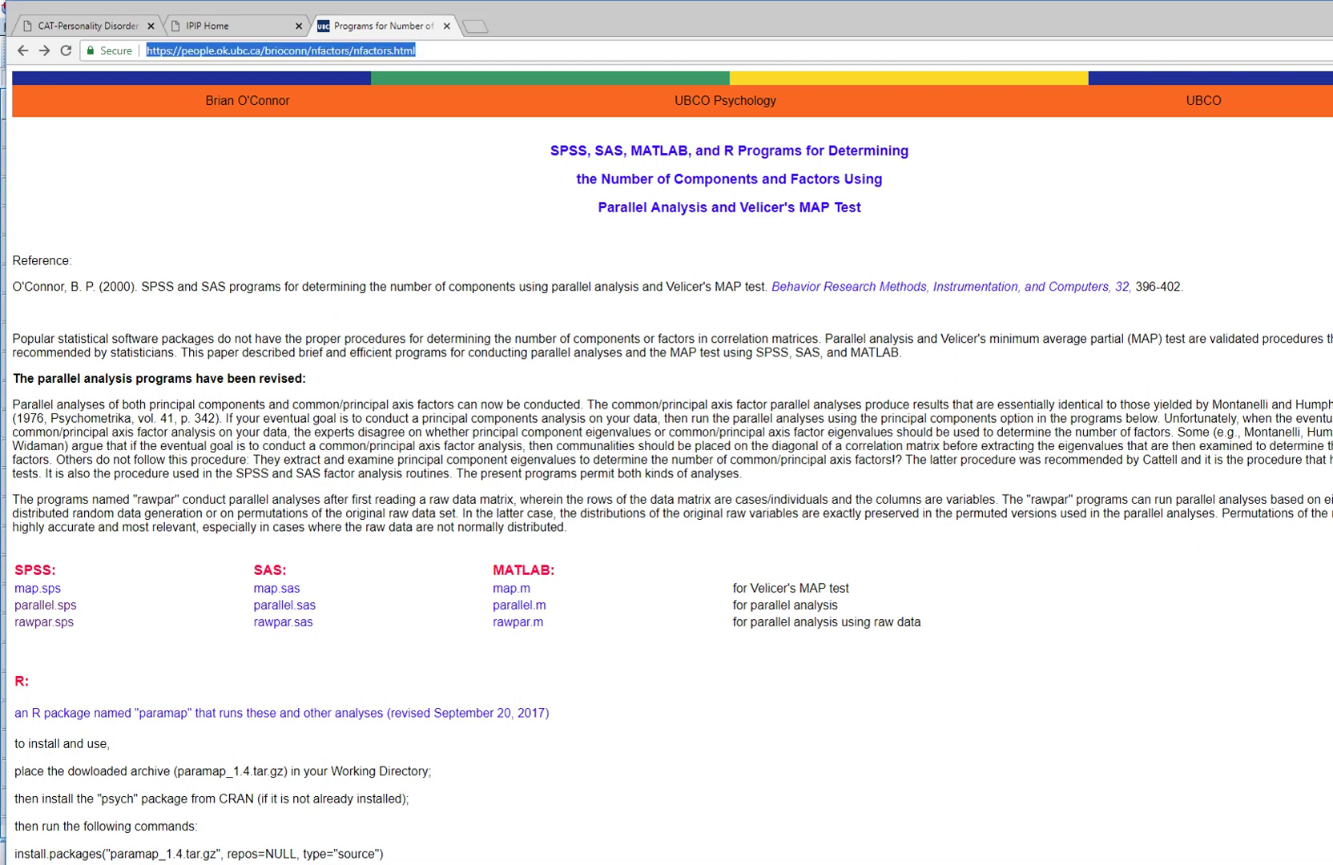
{"action": "left_click_drag", "start_coordinate": [59, 570], "coordinate": [13, 581]}
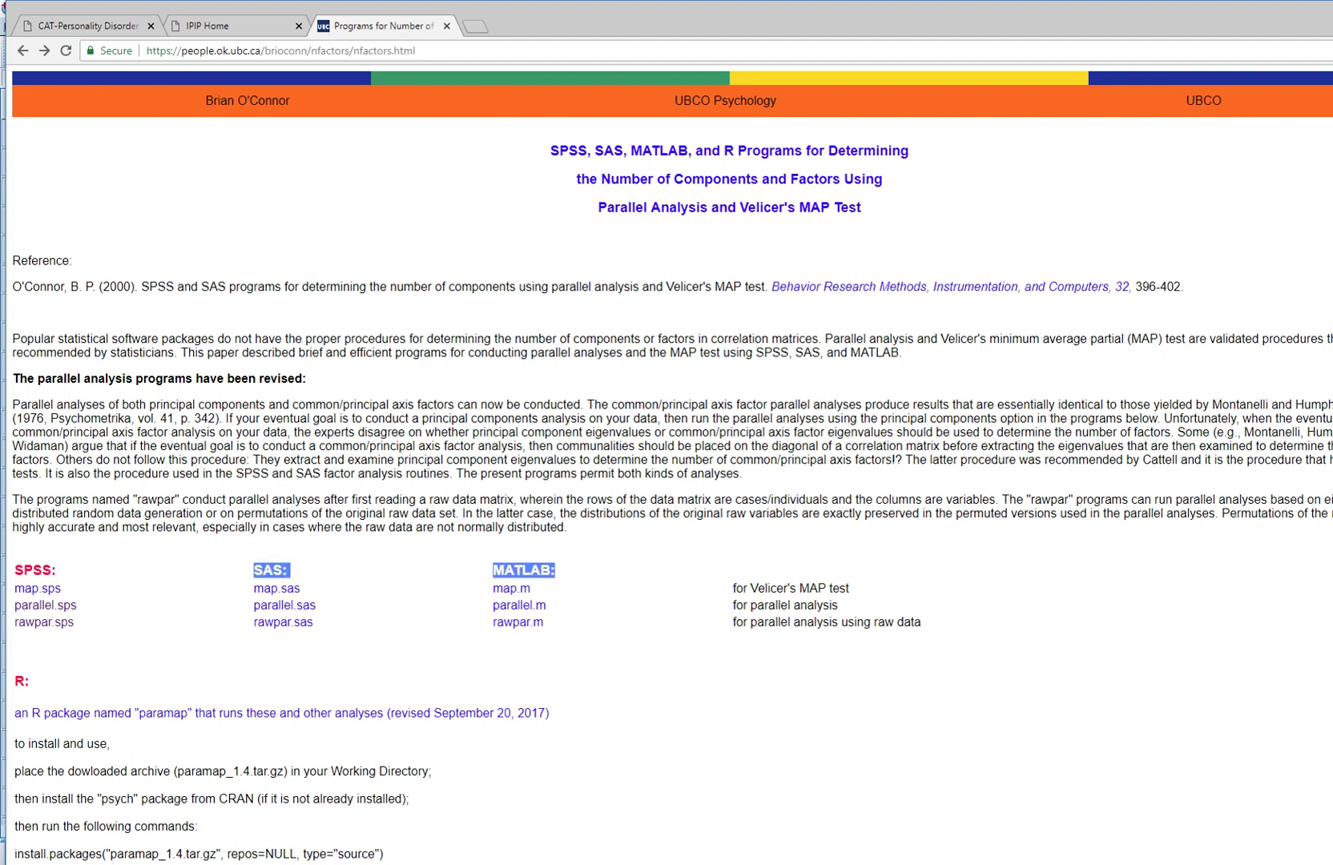
{"action": "left_click", "coordinate": [556, 569]}
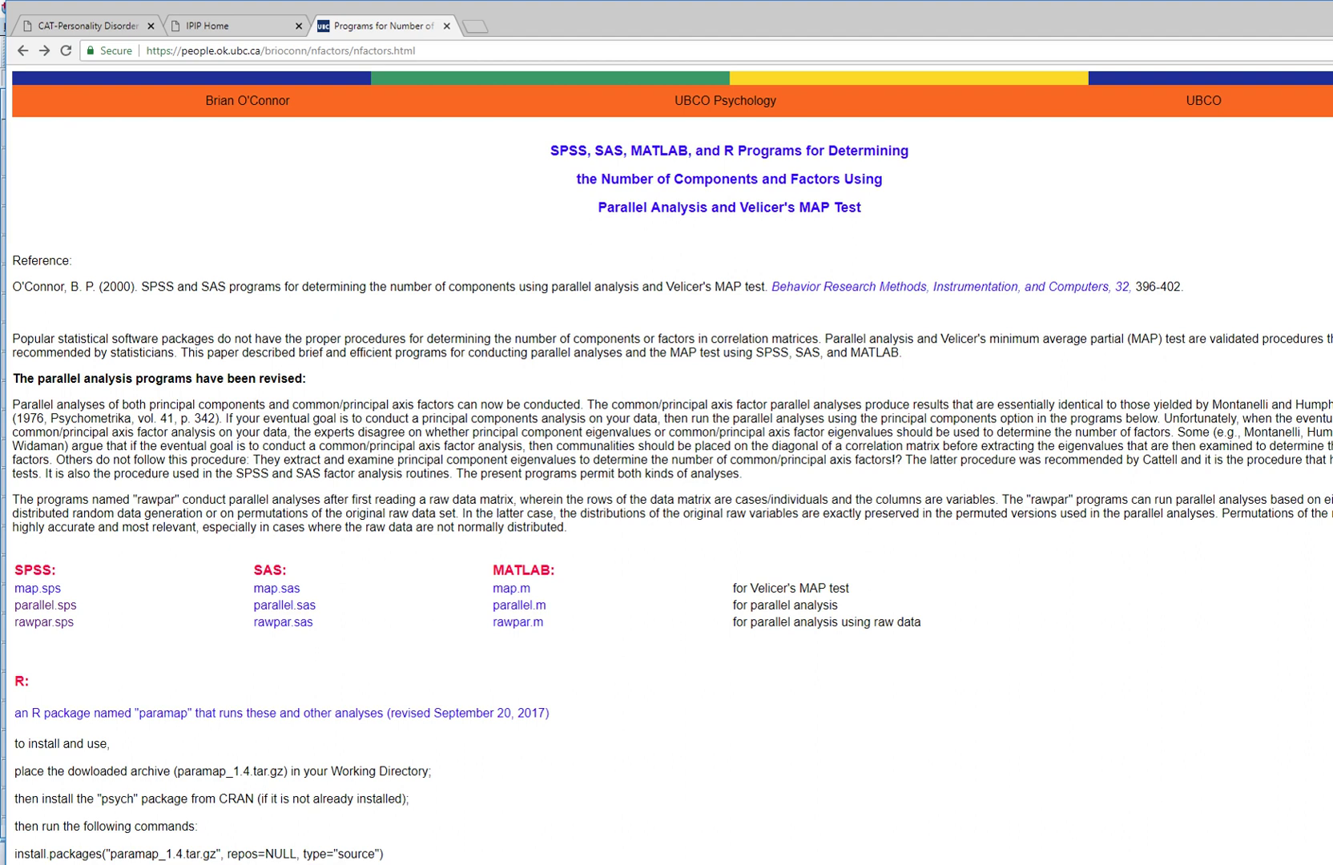
{"action": "left_click_drag", "start_coordinate": [13, 605], "coordinate": [77, 605]}
{"action": "left_click_drag", "start_coordinate": [76, 622], "coordinate": [14, 622]}
{"action": "left_click_drag", "start_coordinate": [79, 606], "coordinate": [13, 605]}
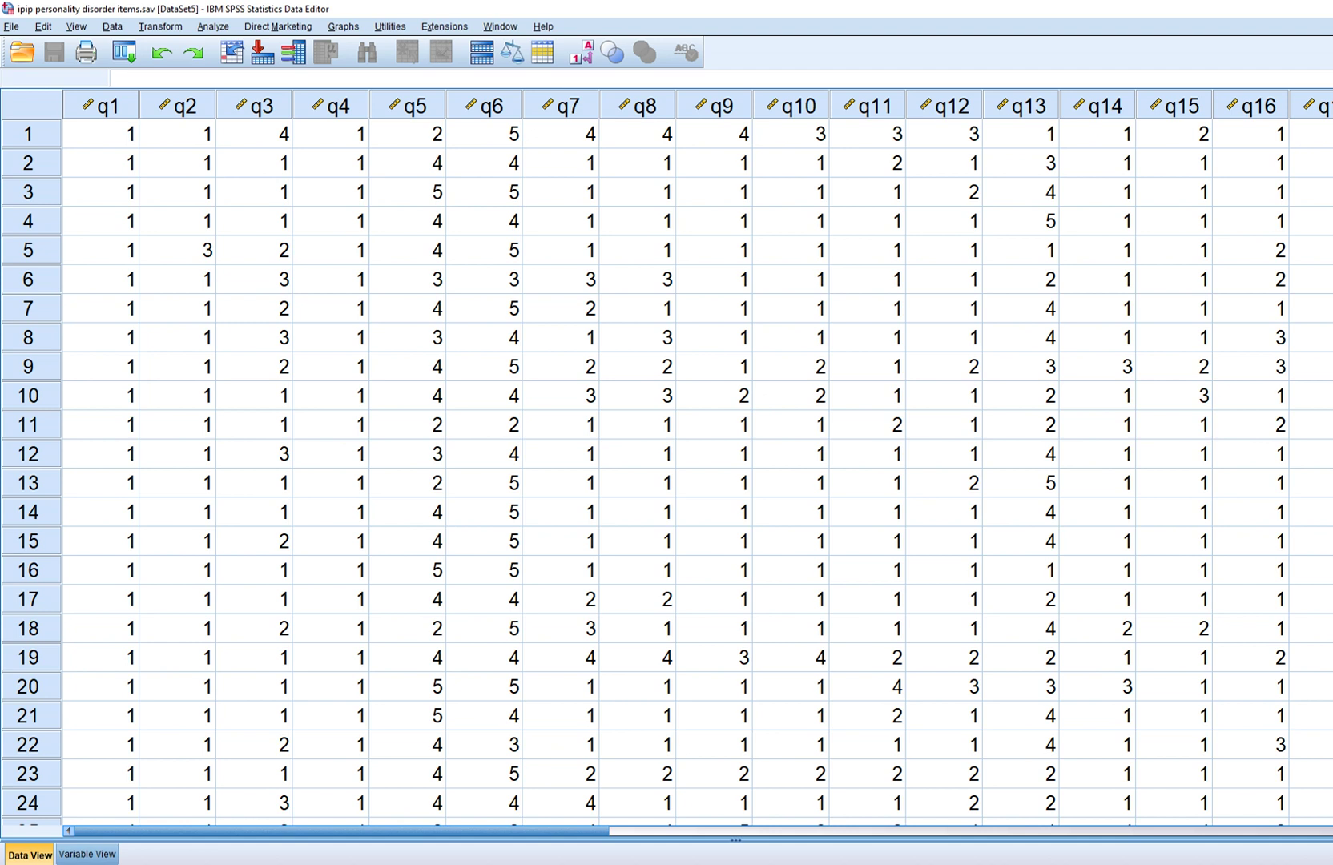
Step: Review the IPIP home page and the CAT-Personality Disorder Scales item list in the browser alongside the SPSS item data
{"action": "key", "text": "alt+Tab"}
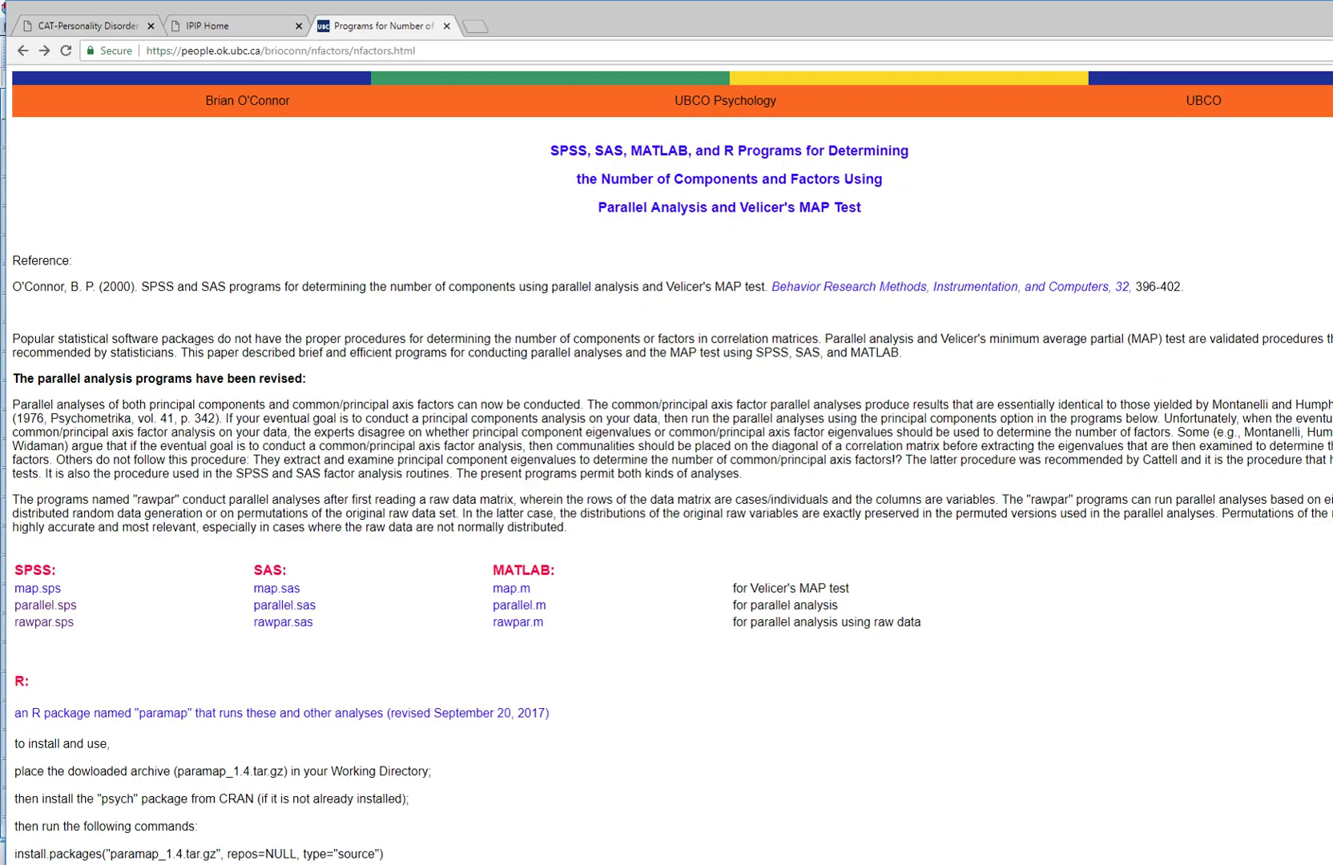
{"action": "left_click", "coordinate": [224, 25]}
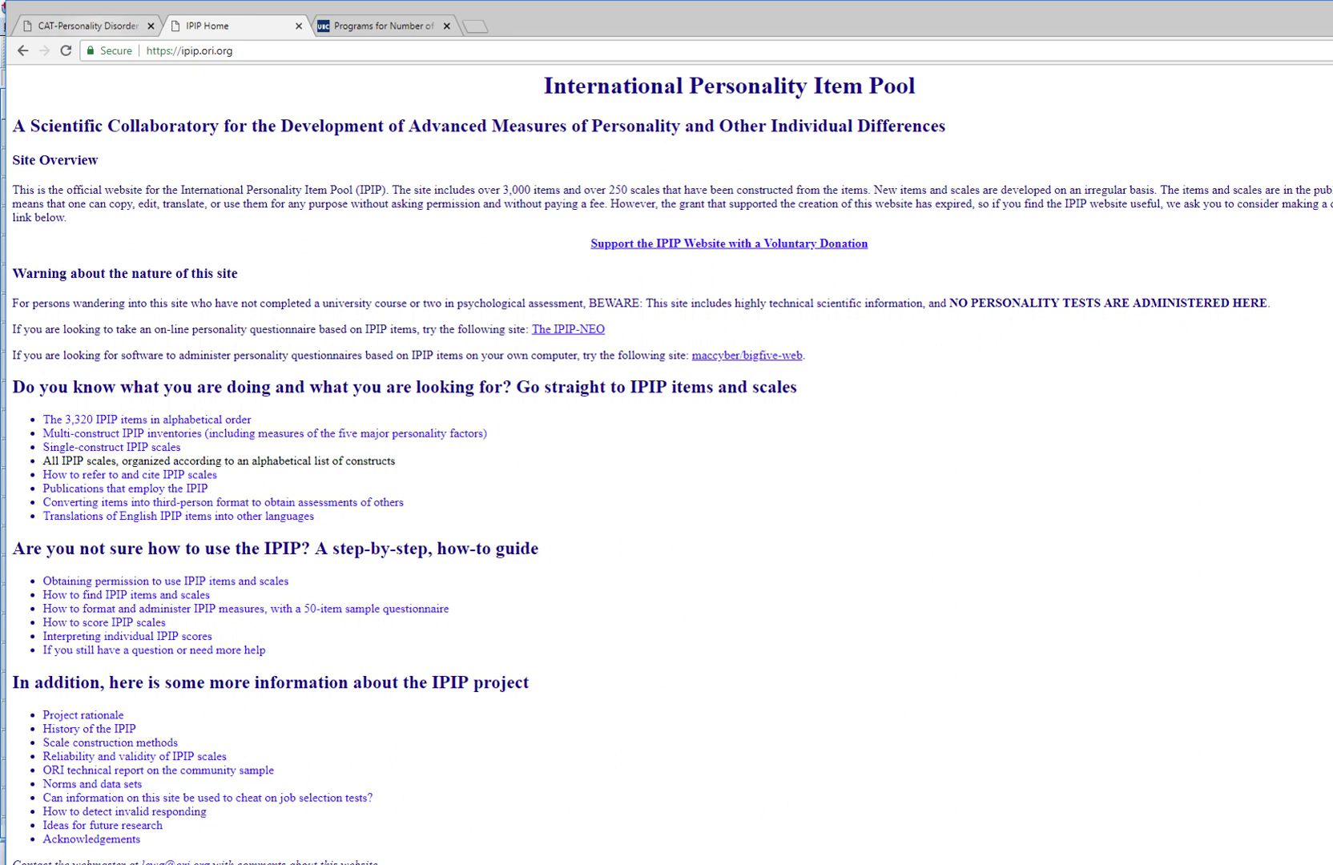
{"action": "left_click", "coordinate": [88, 25]}
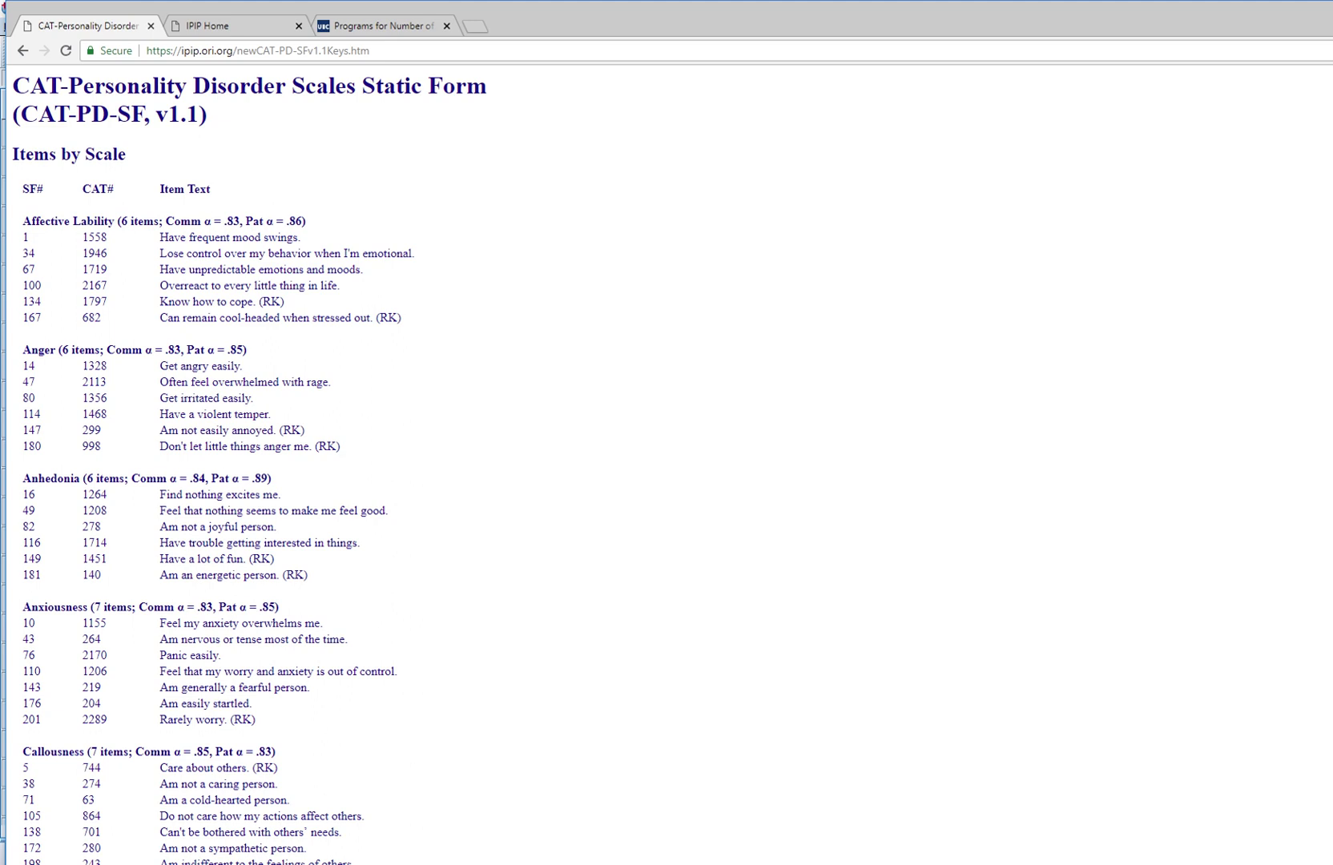
{"action": "scroll", "coordinate": [666, 464], "scroll_direction": "down", "scroll_amount": 7}
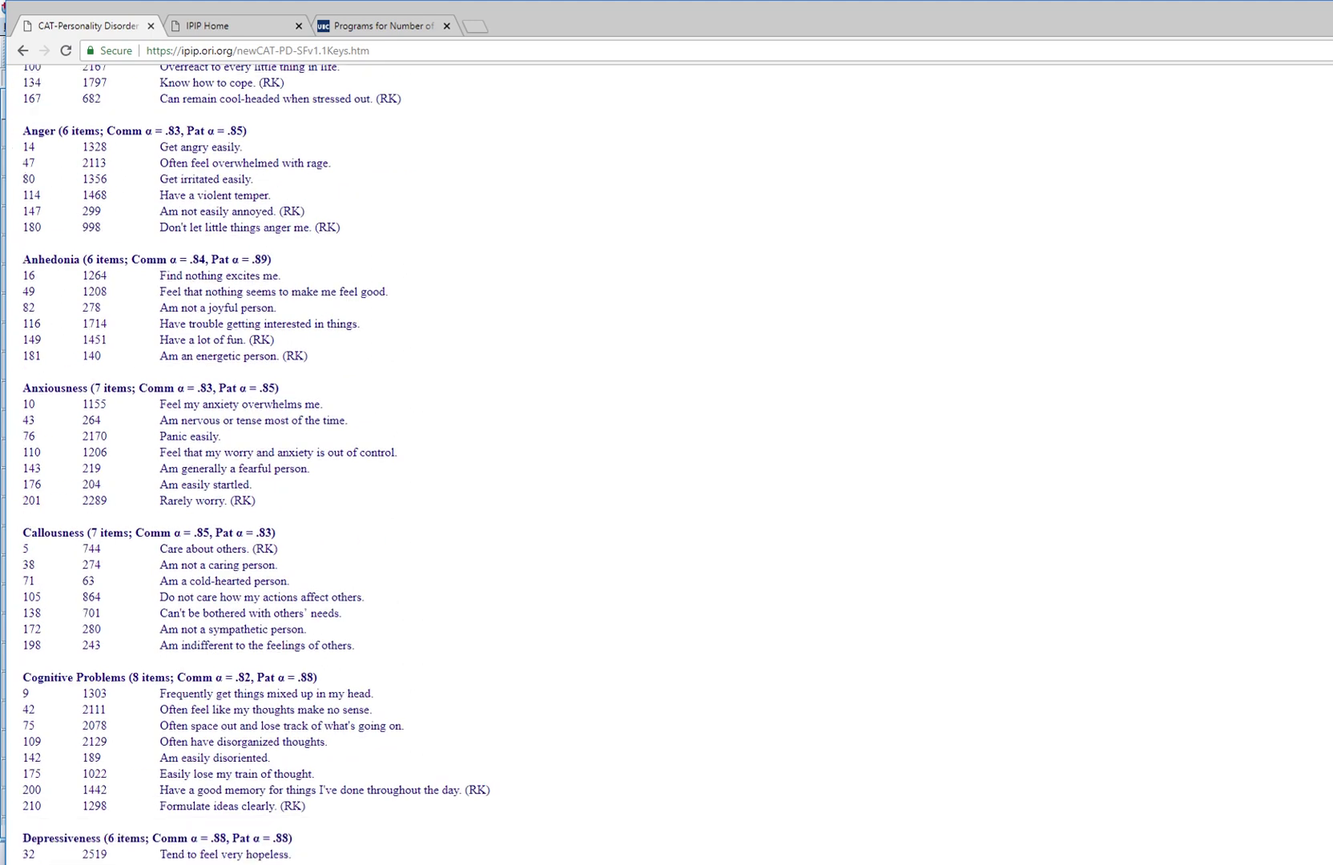
{"action": "scroll", "coordinate": [667, 464], "scroll_direction": "down", "scroll_amount": 7}
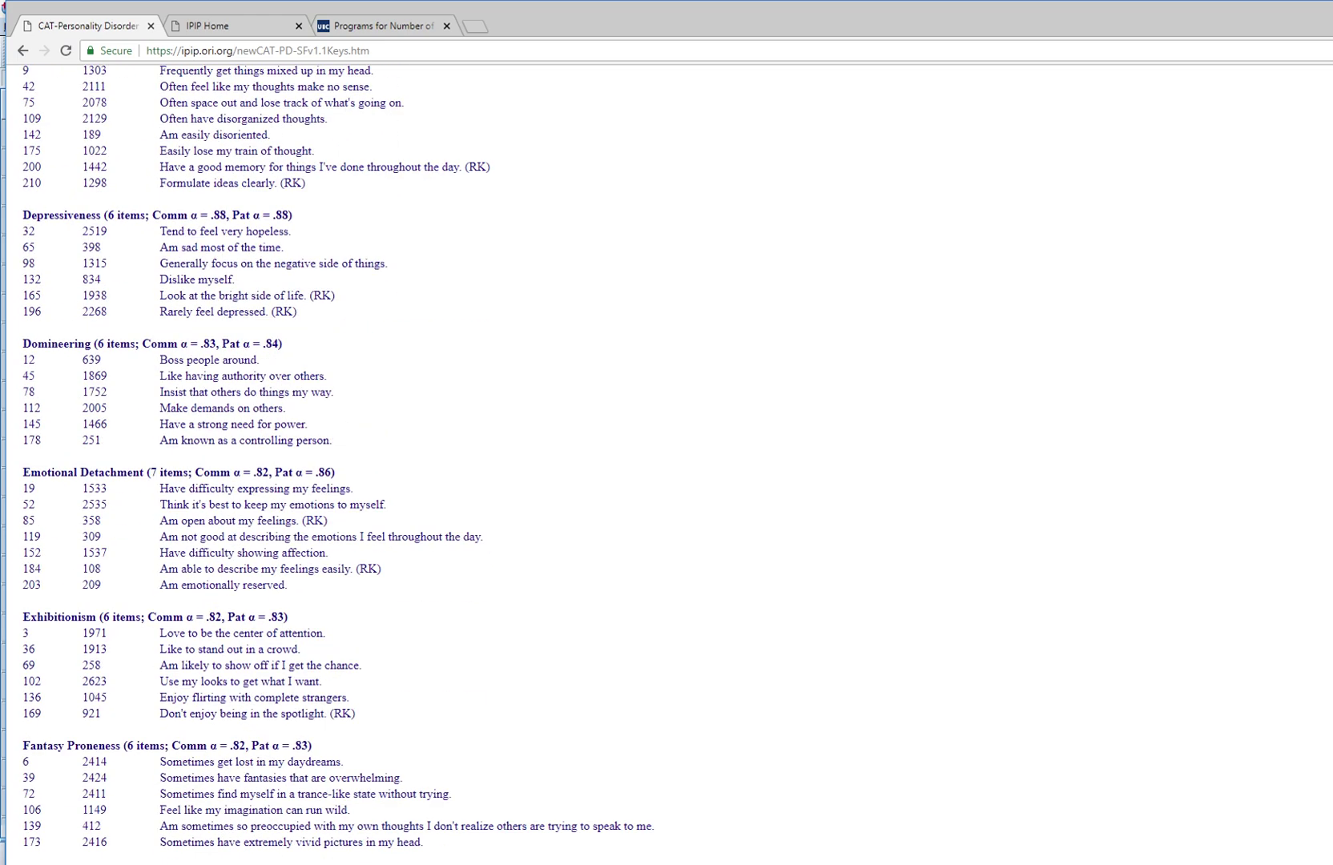
{"action": "scroll", "coordinate": [667, 465], "scroll_direction": "down", "scroll_amount": 4}
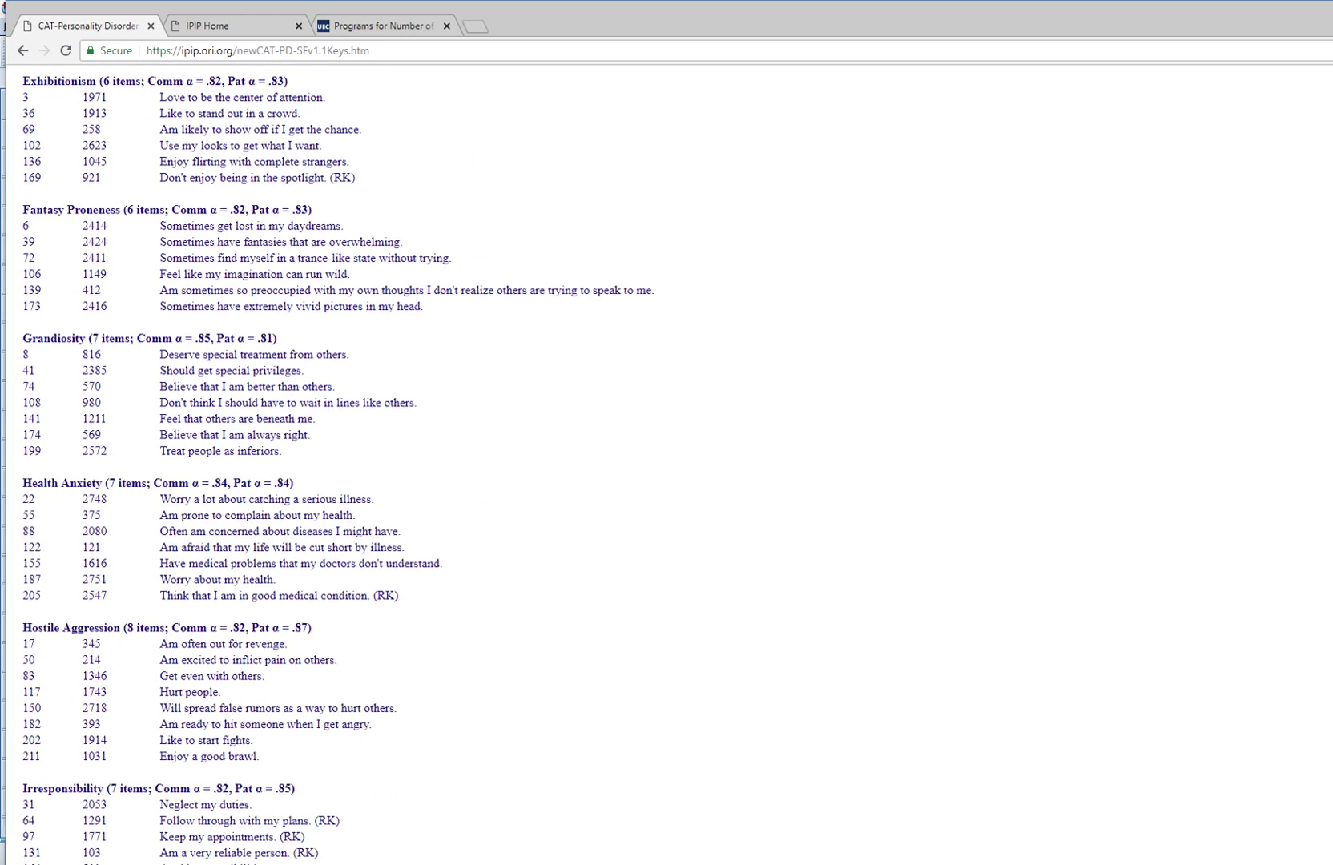
{"action": "scroll", "coordinate": [667, 464], "scroll_direction": "up", "scroll_amount": 18}
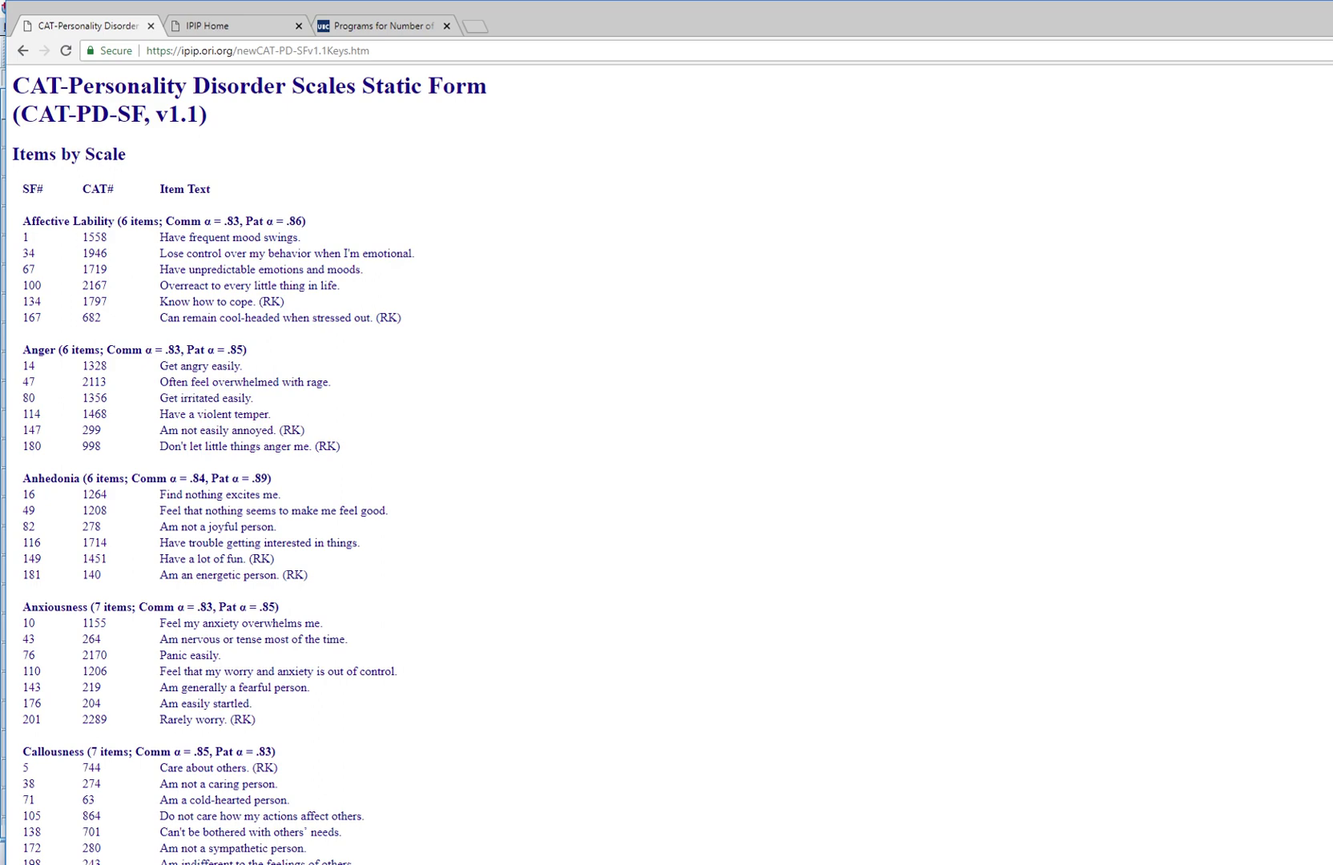
{"action": "key", "text": "alt+Tab"}
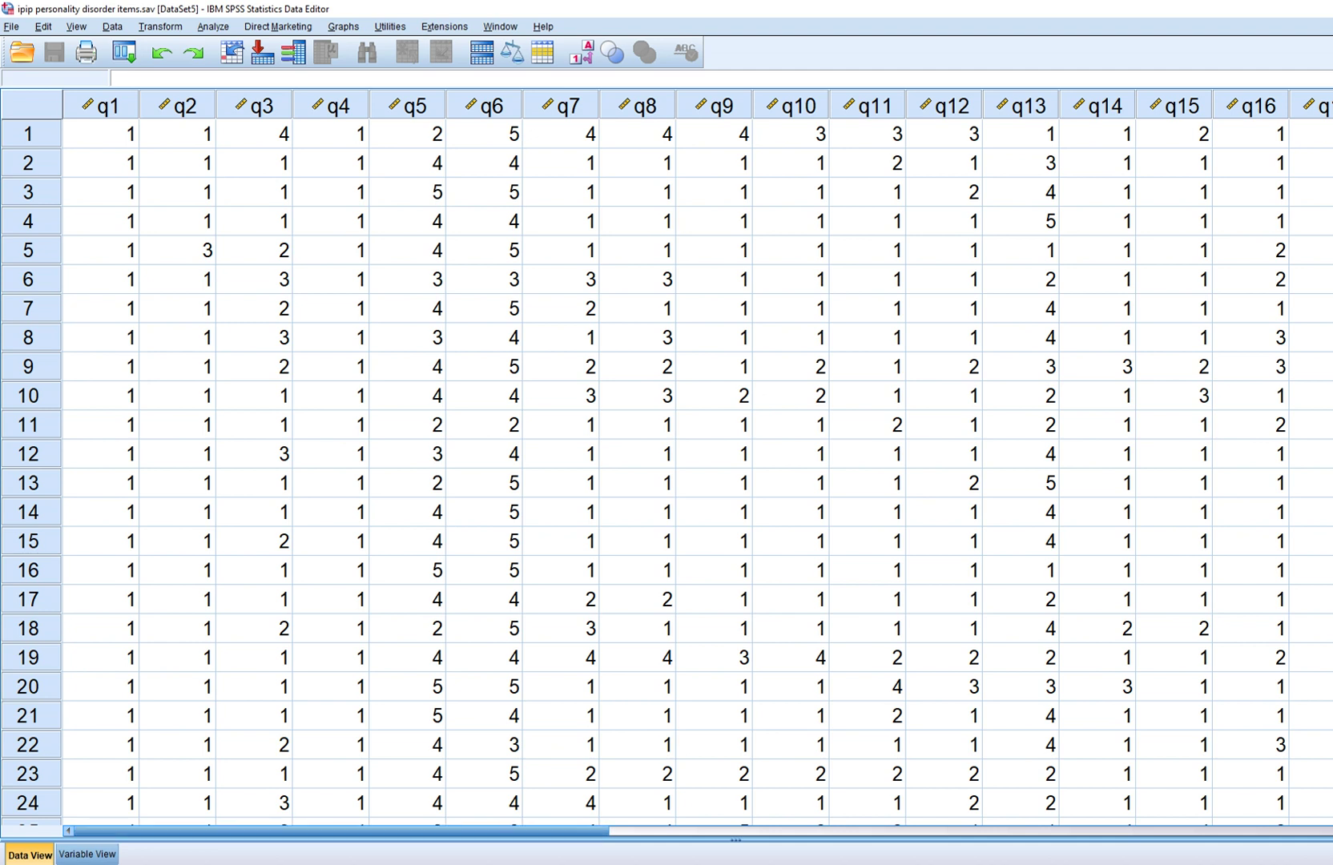
{"action": "key", "text": "alt+Tab"}
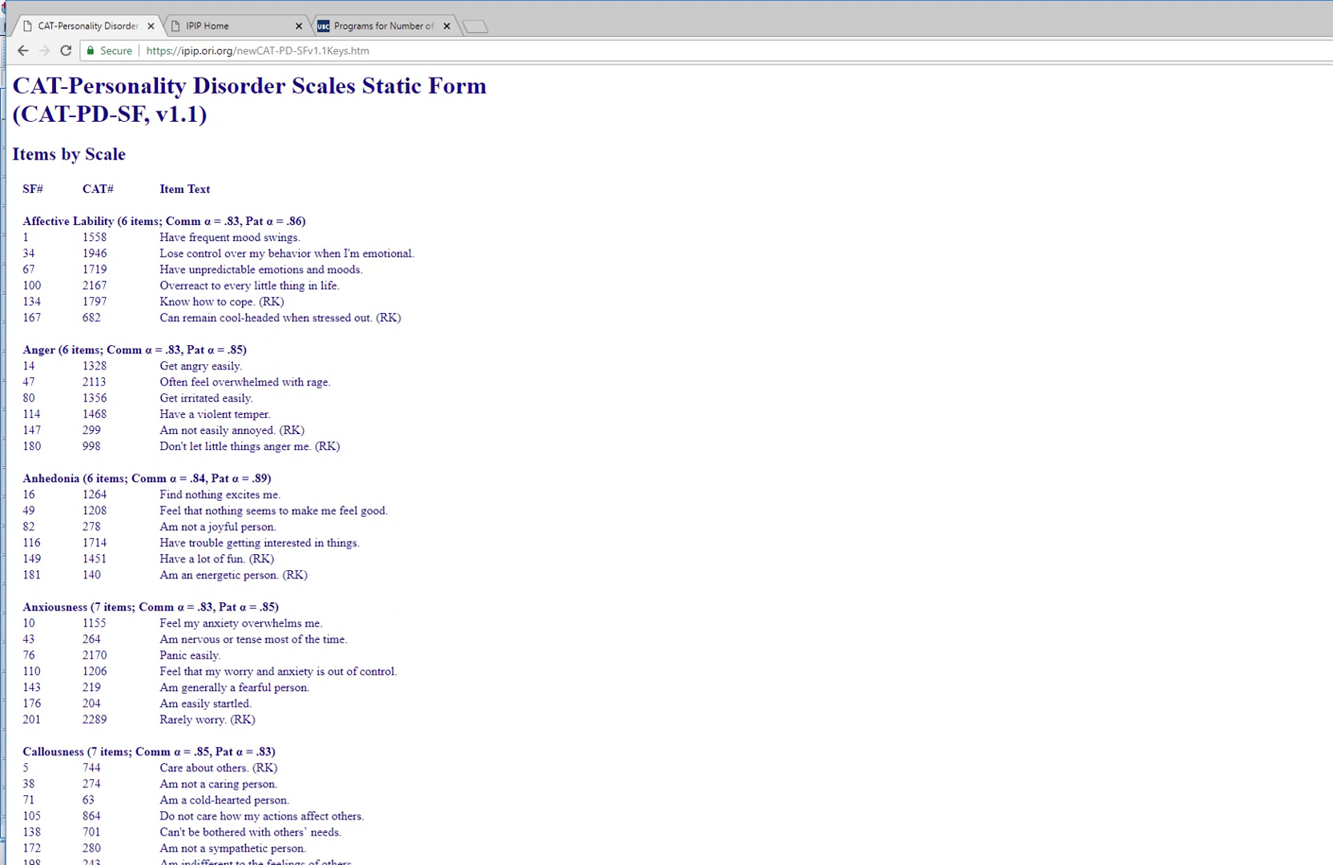
Step: Open parallel.sps from the nfactors page and copy the entire program code
{"action": "left_click", "coordinate": [374, 26]}
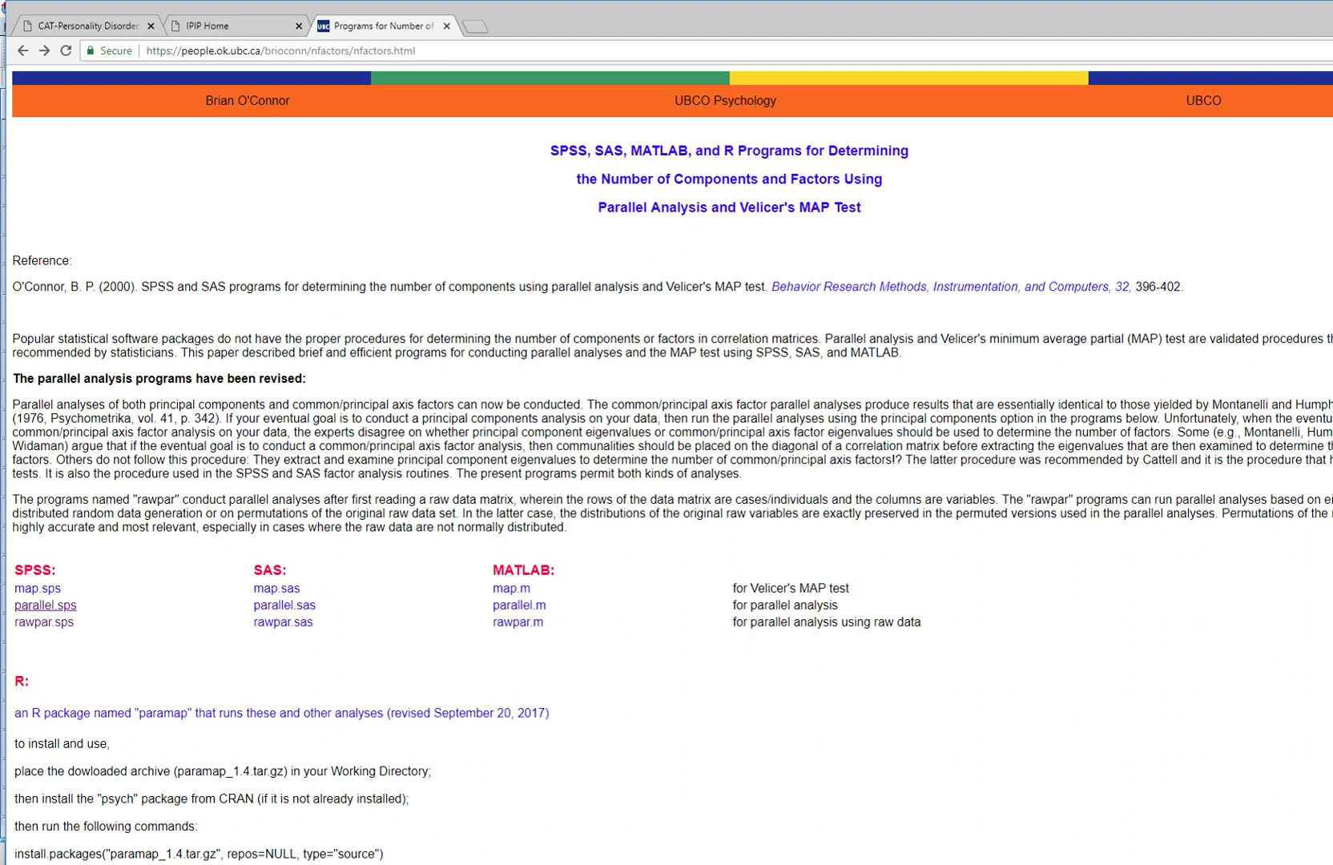
{"action": "left_click", "coordinate": [45, 605]}
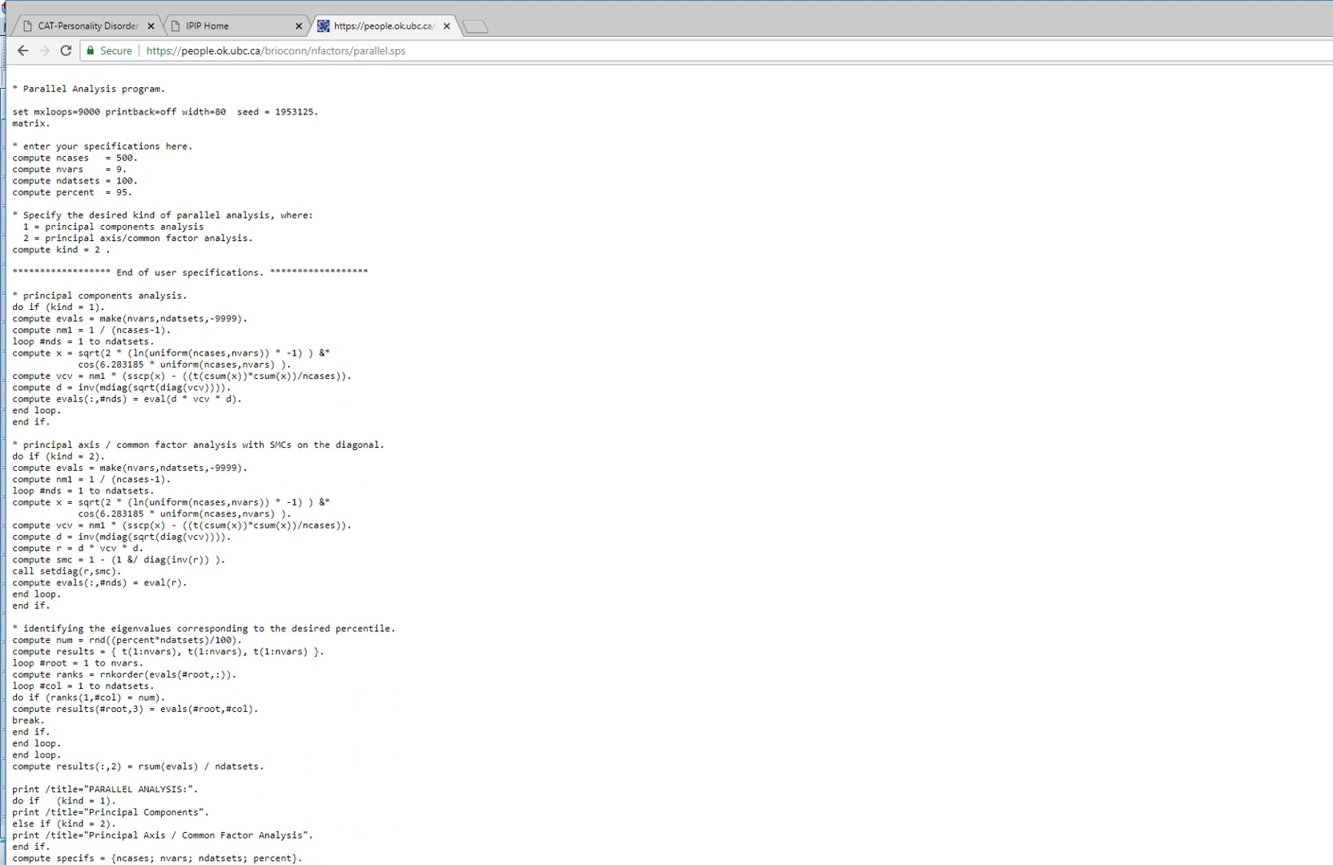
{"action": "left_click_drag", "start_coordinate": [12, 83], "coordinate": [48, 863]}
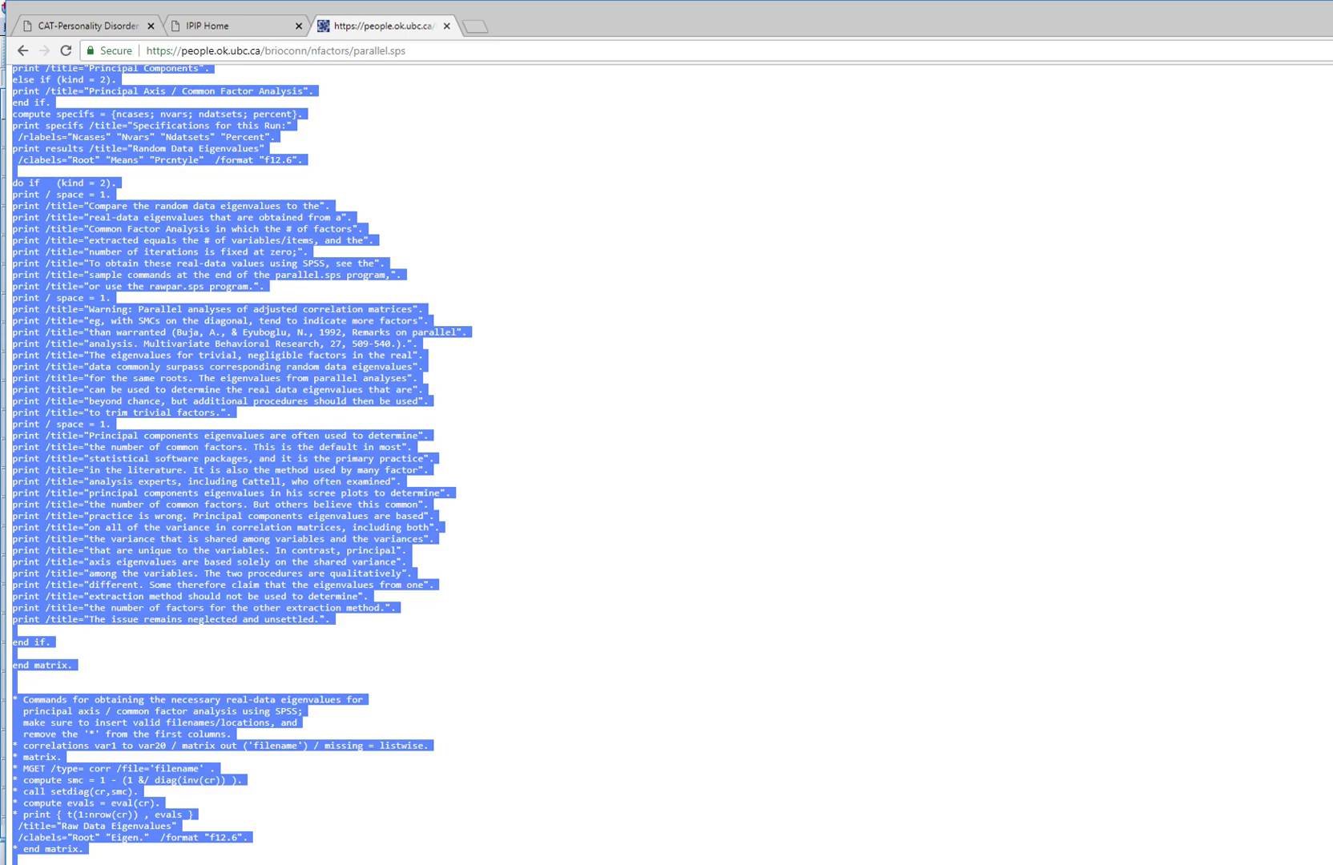
Step: Switch to SPSS, create a new syntax file and paste the copied parallel analysis program into it
{"action": "key", "text": "alt+Tab"}
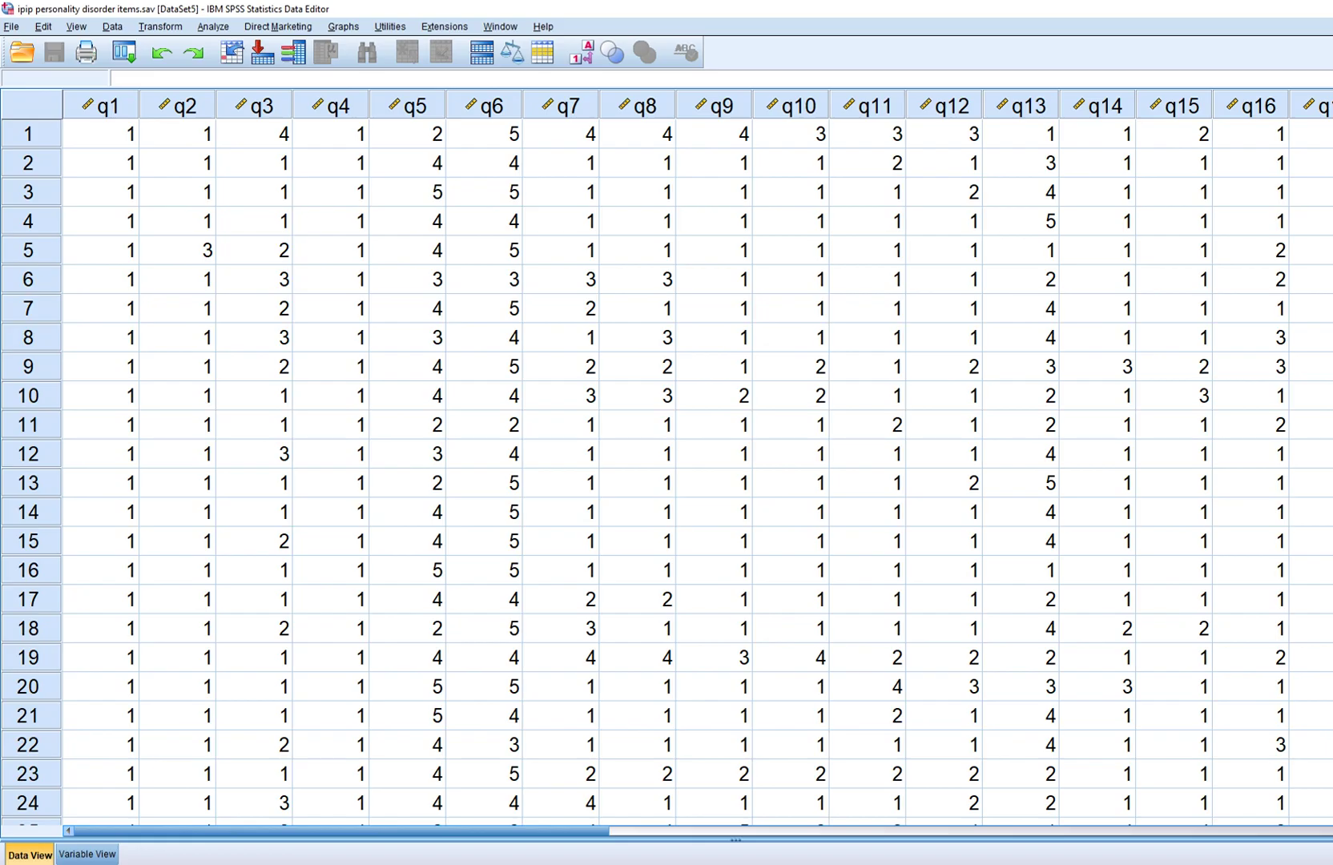
{"action": "left_click", "coordinate": [12, 26]}
{"action": "mouse_move", "coordinate": [43, 26]}
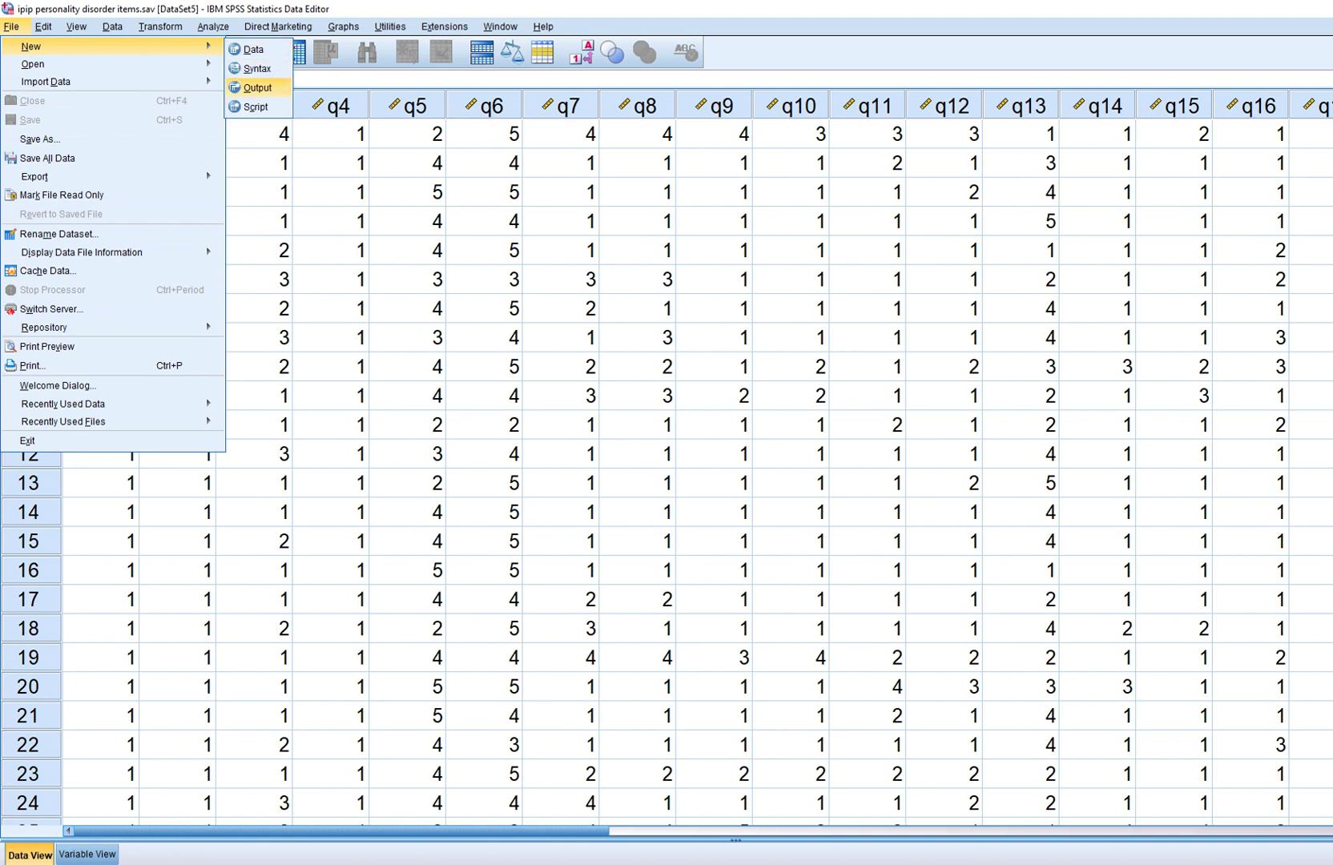
{"action": "left_click", "coordinate": [257, 68]}
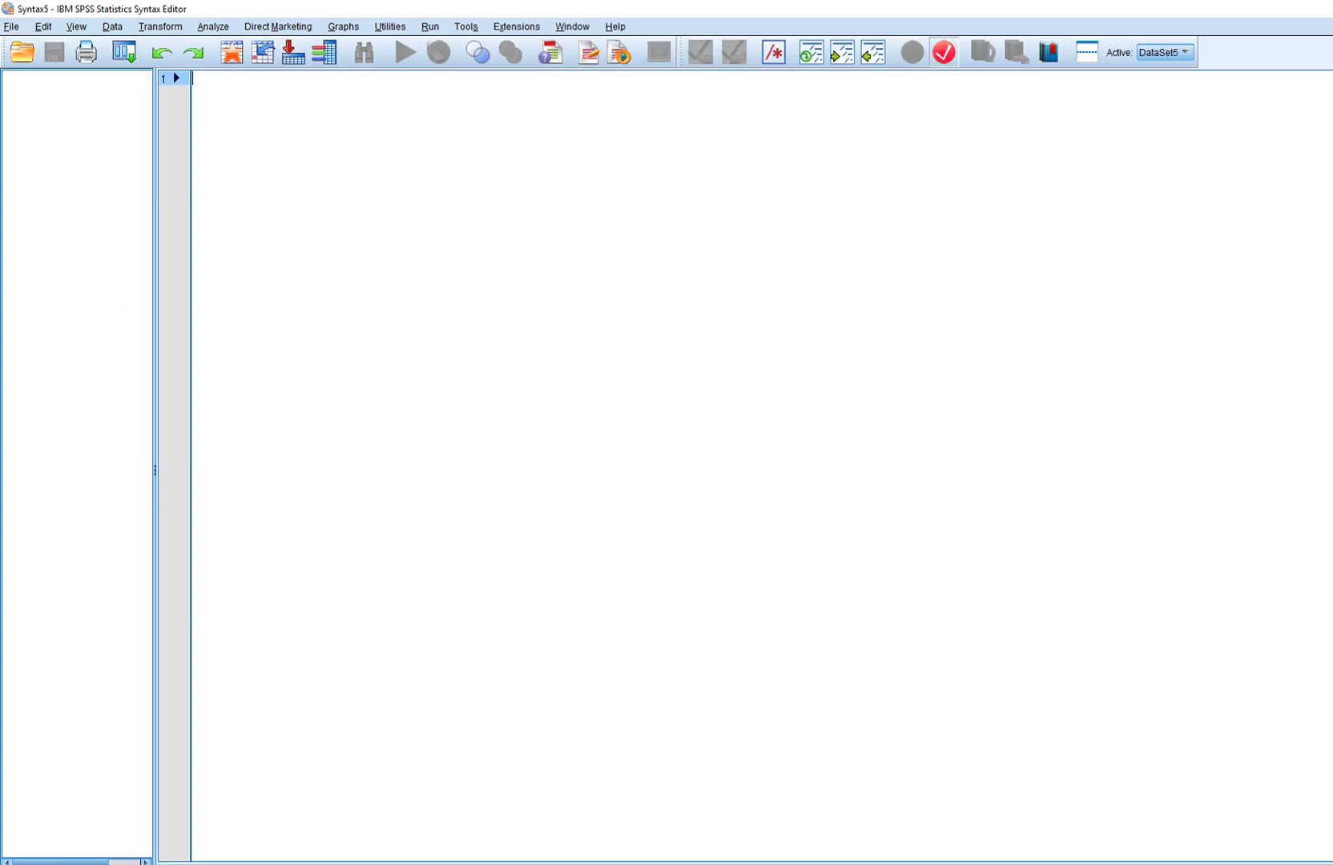
{"action": "key", "text": "ctrl+v"}
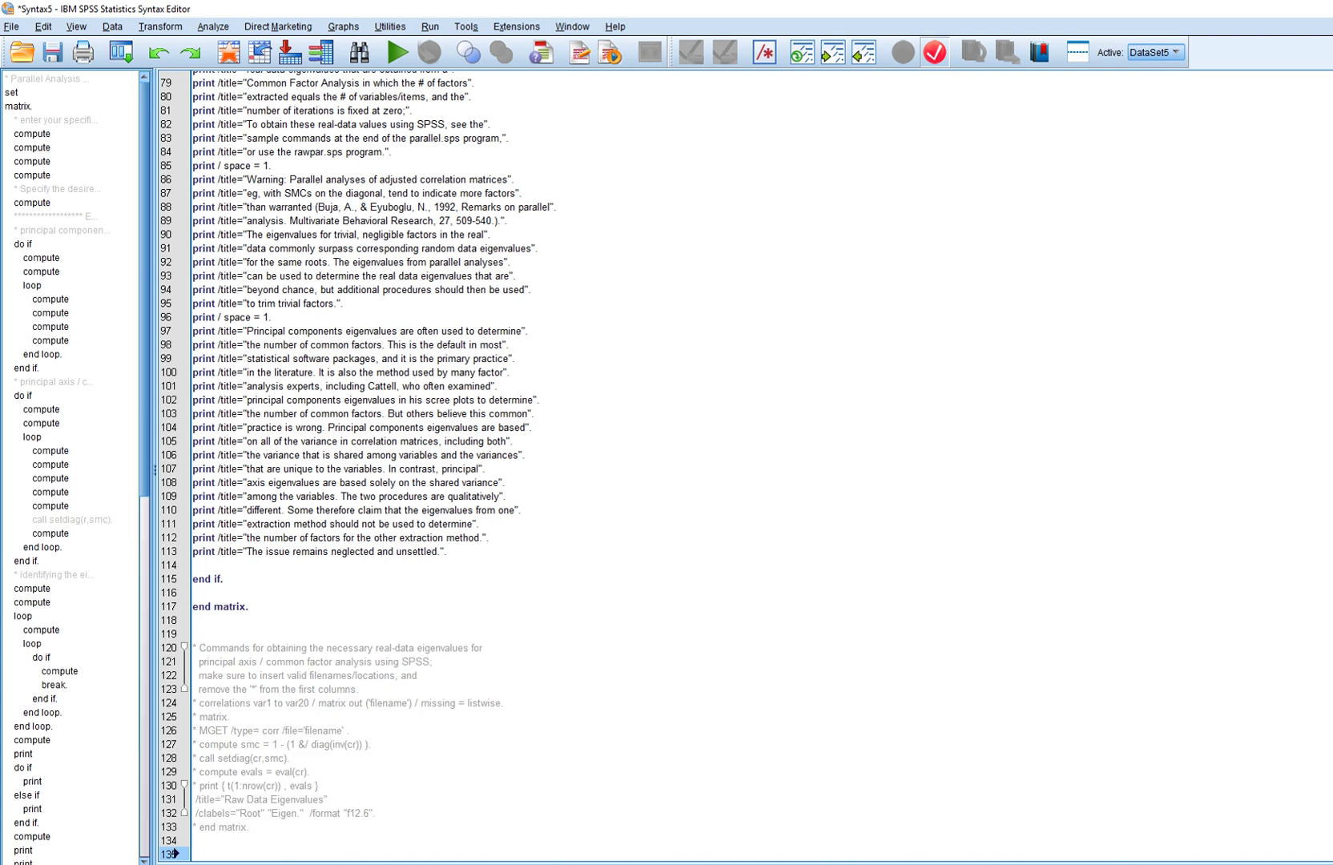
Step: Set ncases to 463 in the program's user specifications
{"action": "scroll", "coordinate": [175, 854], "scroll_direction": "up", "scroll_amount": 20}
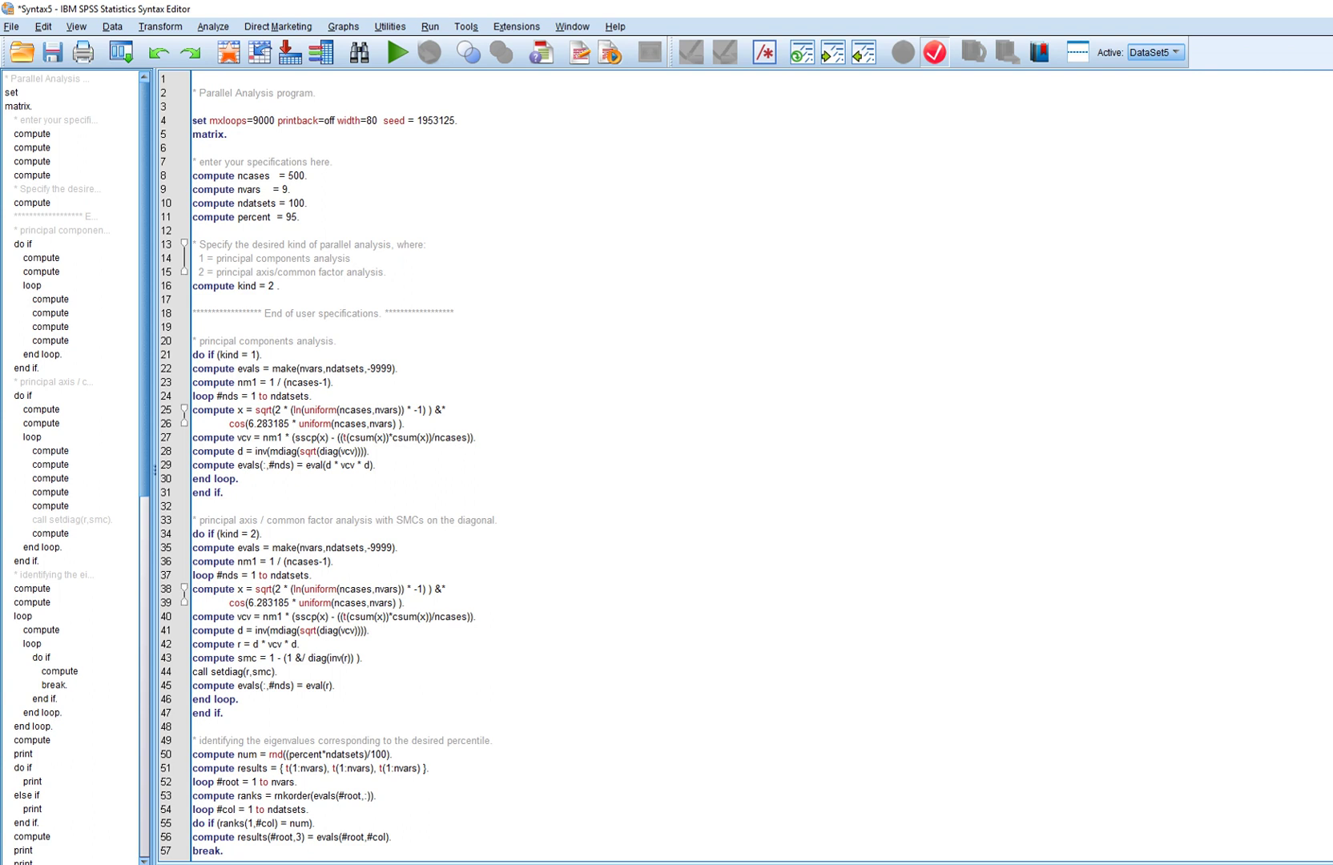
{"action": "left_click_drag", "start_coordinate": [279, 286], "coordinate": [193, 162]}
{"action": "key", "text": "ctrl+r"}
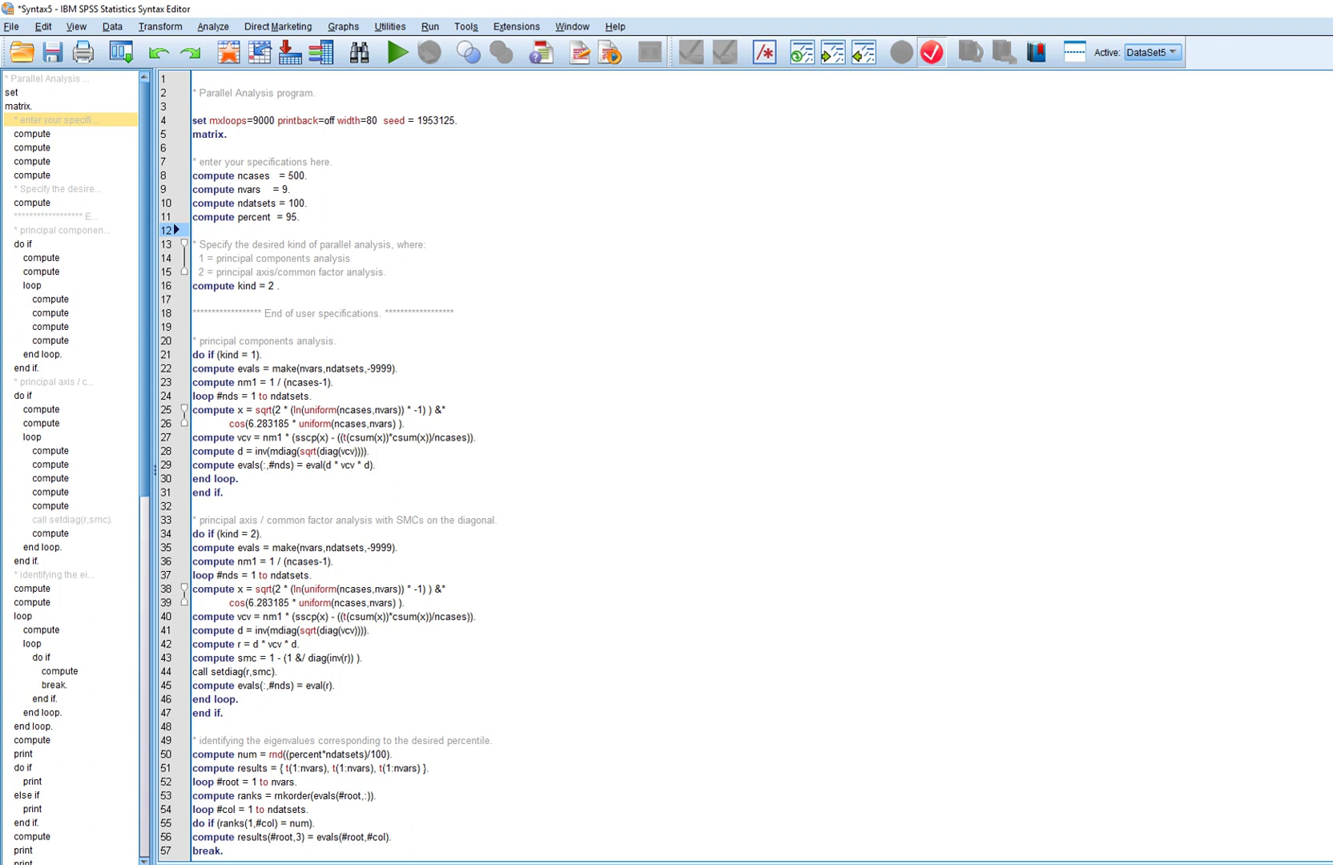
{"action": "left_click", "coordinate": [305, 175]}
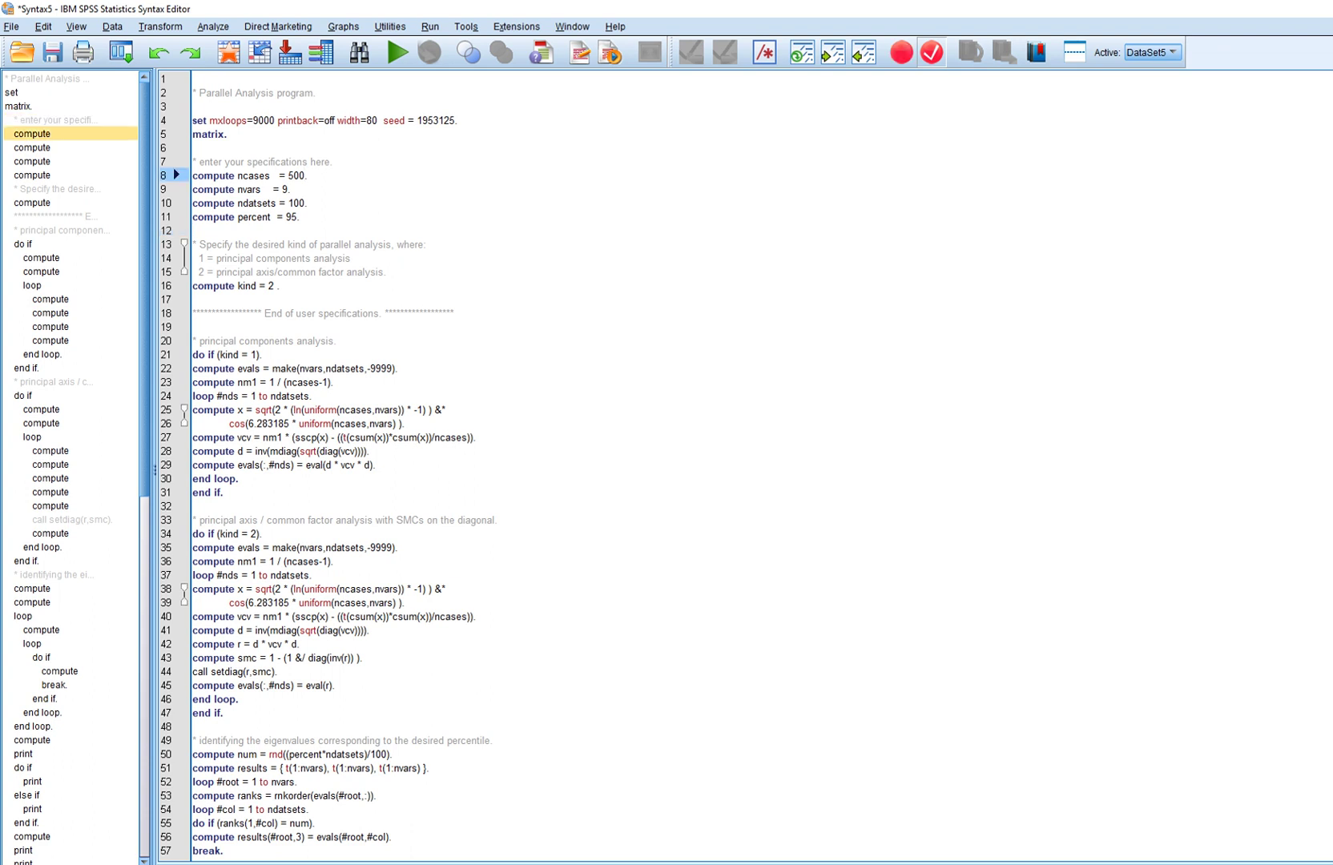
{"action": "key", "text": "BackSpace"}
{"action": "key", "text": "BackSpace"}
{"action": "key", "text": "BackSpace"}
{"action": "type", "text": "463"}
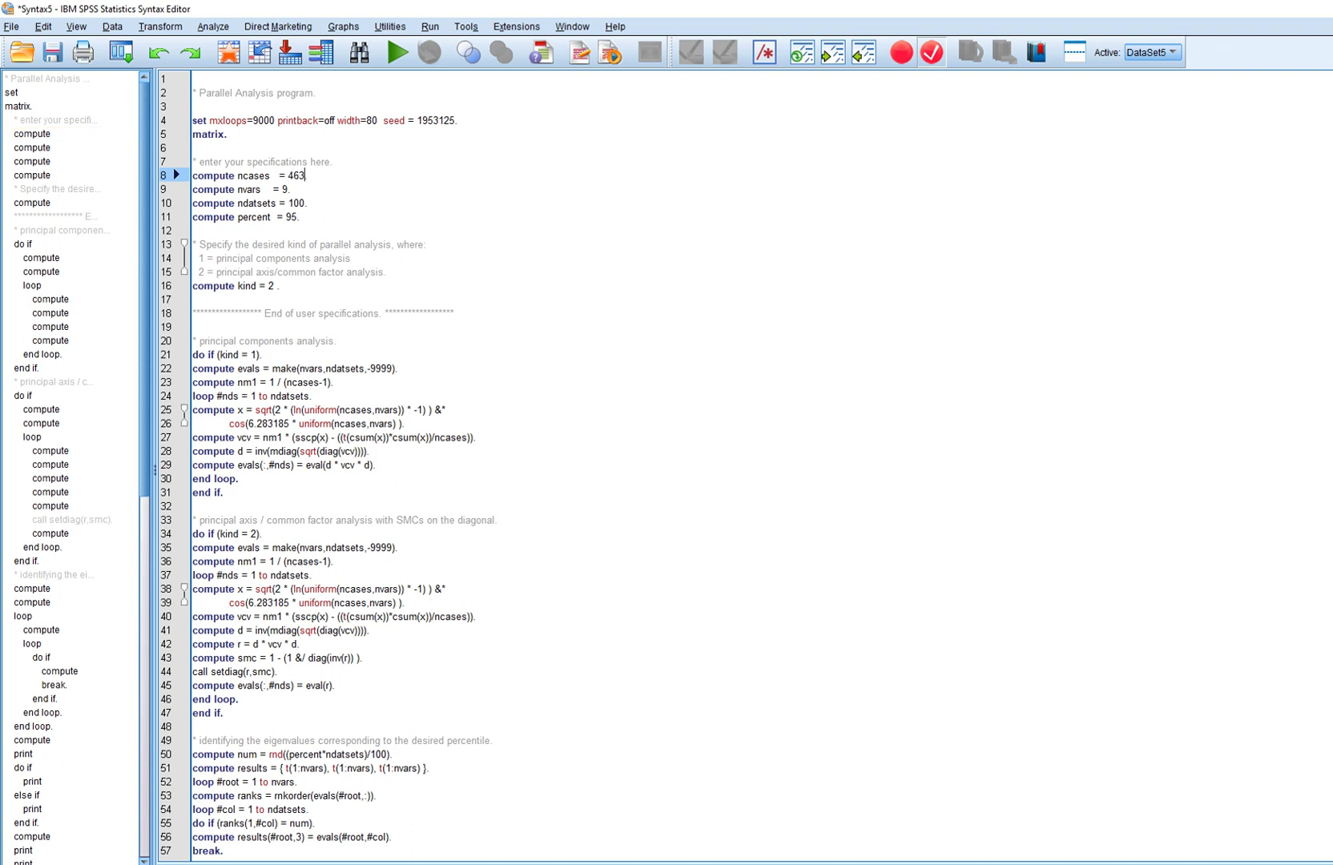
Step: Set nvars to 39 in the program's user specifications
{"action": "key", "text": "Down"}
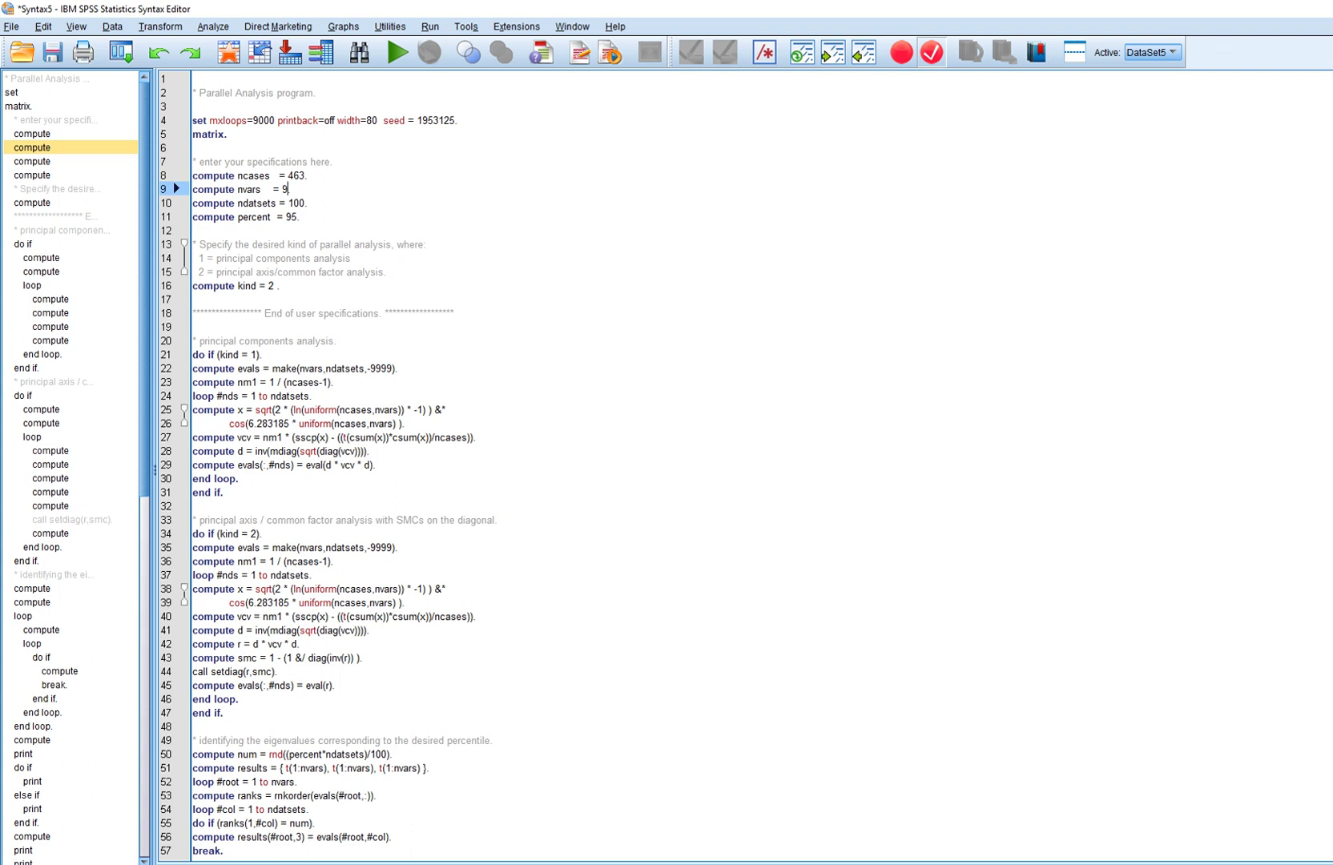
{"action": "key", "text": "Left"}
{"action": "key", "text": "Left"}
{"action": "type", "text": "3"}
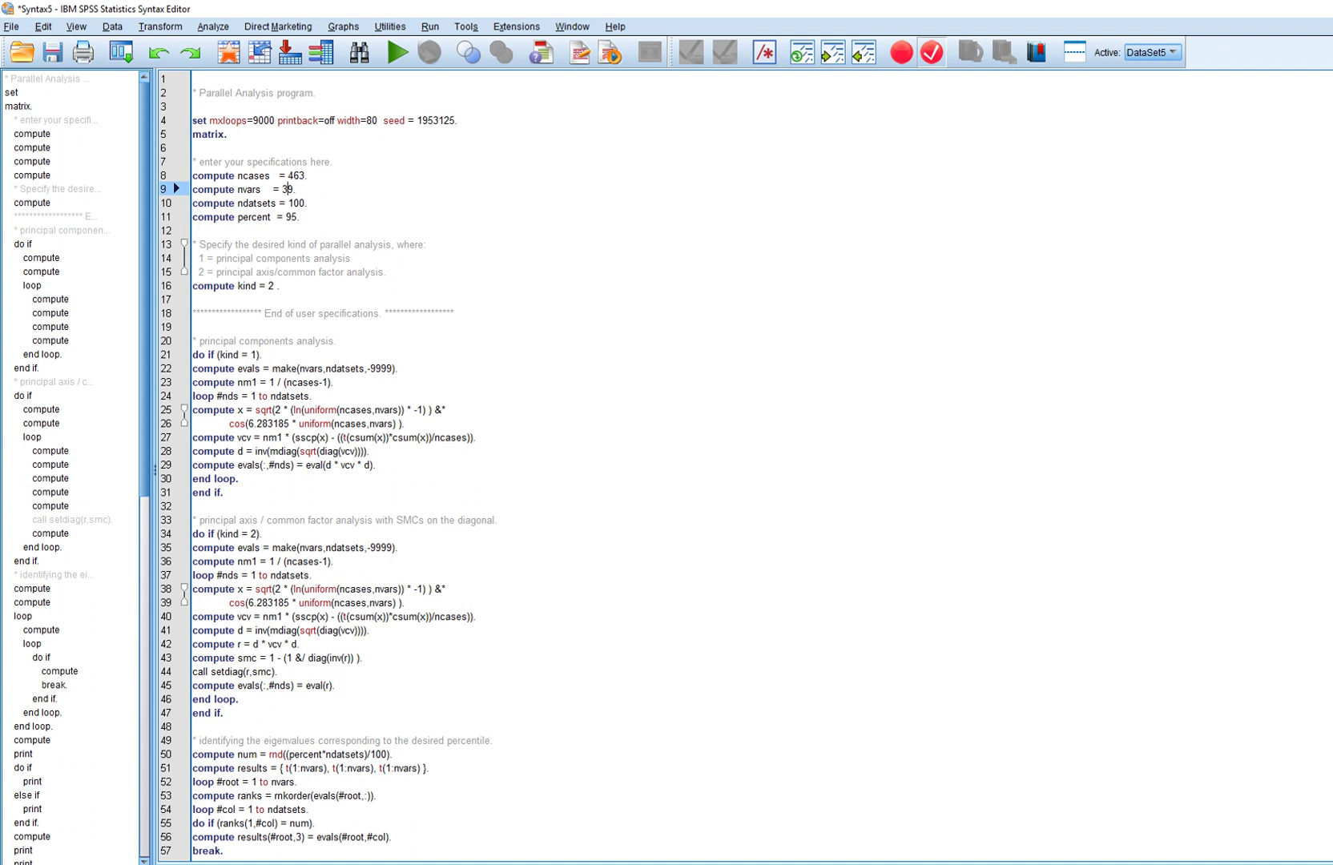
Step: Examine the ndatsets and percent lines in the program's user specifications
{"action": "left_click", "coordinate": [307, 202]}
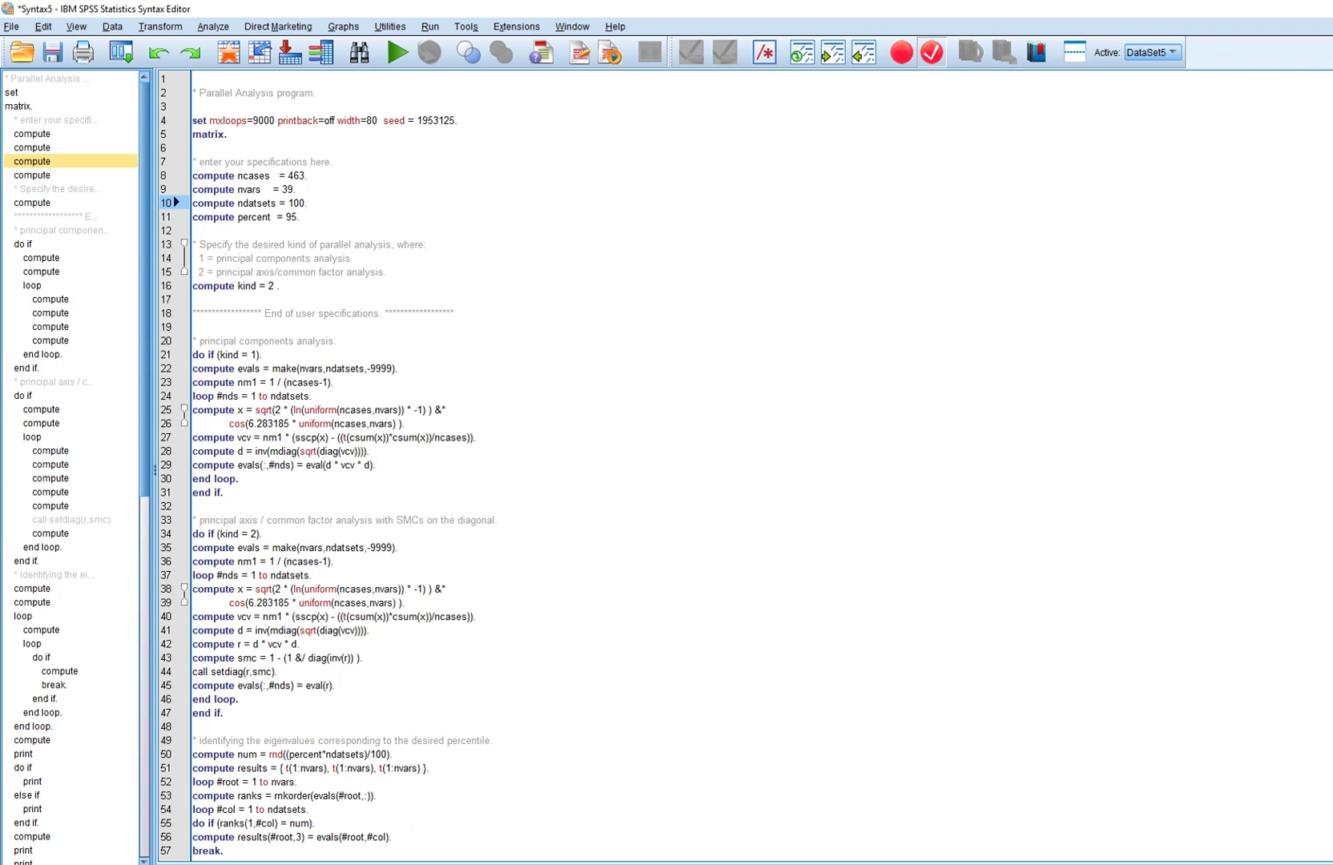
{"action": "key", "text": "Down"}
{"action": "key", "text": "shift+Left"}
{"action": "key", "text": "shift+Left"}
{"action": "key", "text": "shift+Left"}
{"action": "key", "text": "shift+Left"}
{"action": "key", "text": "shift+Left"}
{"action": "key", "text": "shift+Left"}
{"action": "key", "text": "shift+Left"}
{"action": "key", "text": "shift+Left"}
{"action": "key", "text": "shift+Left"}
{"action": "key", "text": "shift+Left"}
{"action": "key", "text": "shift+Left"}
{"action": "key", "text": "shift+Left"}
{"action": "key", "text": "shift+Left"}
{"action": "key", "text": "shift+Left"}
{"action": "key", "text": "shift+Left"}
{"action": "key", "text": "shift+Left"}
{"action": "key", "text": "shift+Left"}
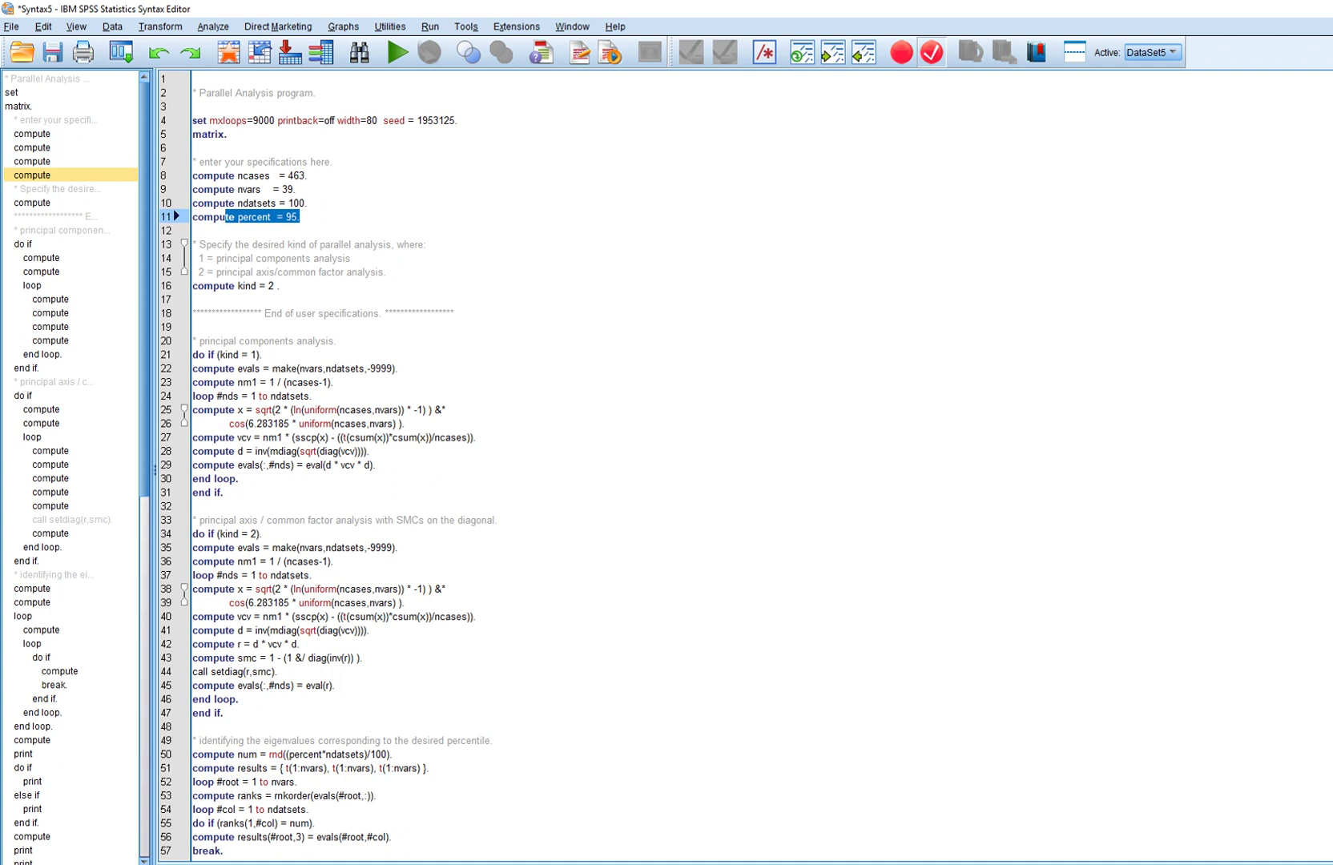
{"action": "key", "text": "End"}
Step: Check the options for the kind of parallel analysis and set kind to 1 for principal components analysis
{"action": "left_click_drag", "start_coordinate": [198, 243], "coordinate": [350, 258]}
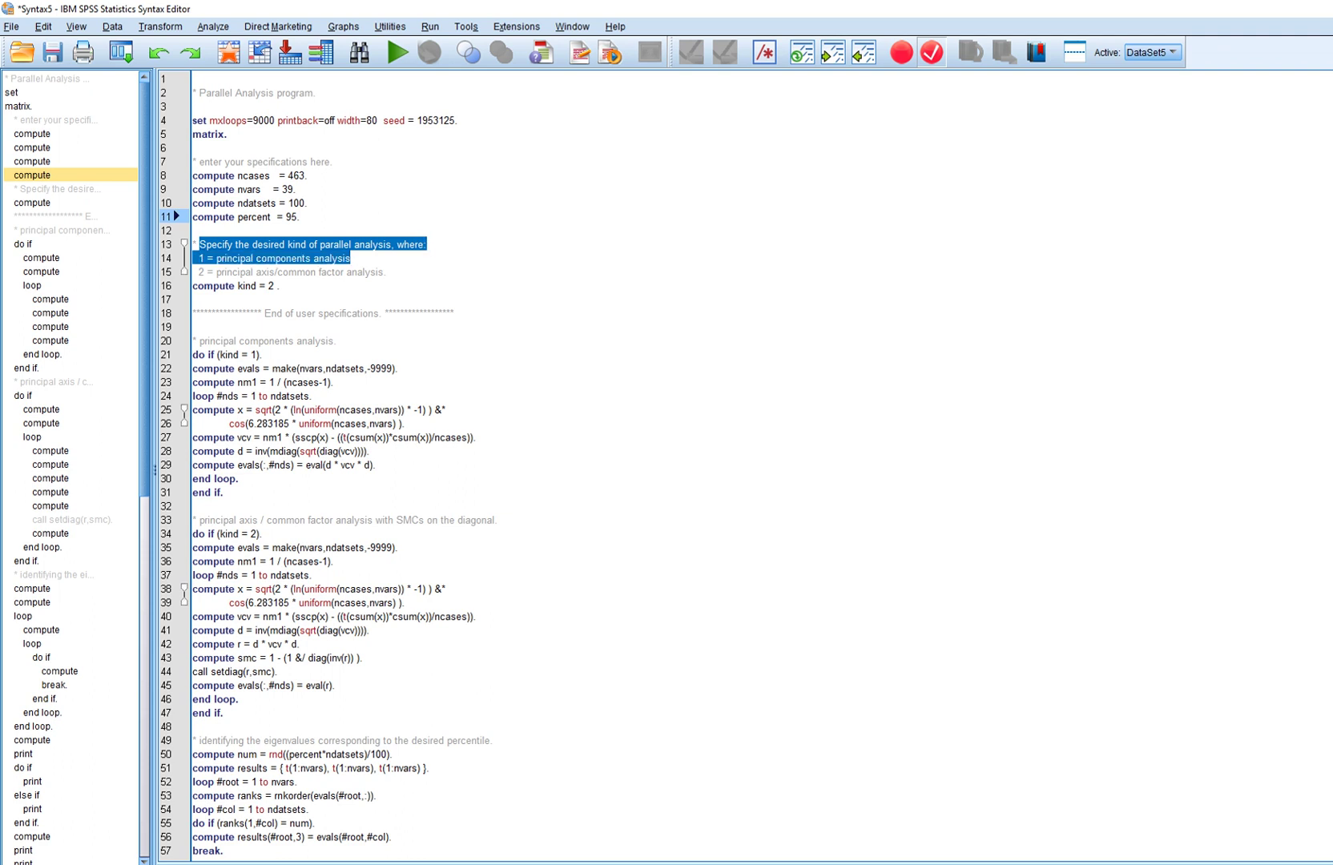
{"action": "left_click_drag", "start_coordinate": [350, 258], "coordinate": [387, 271]}
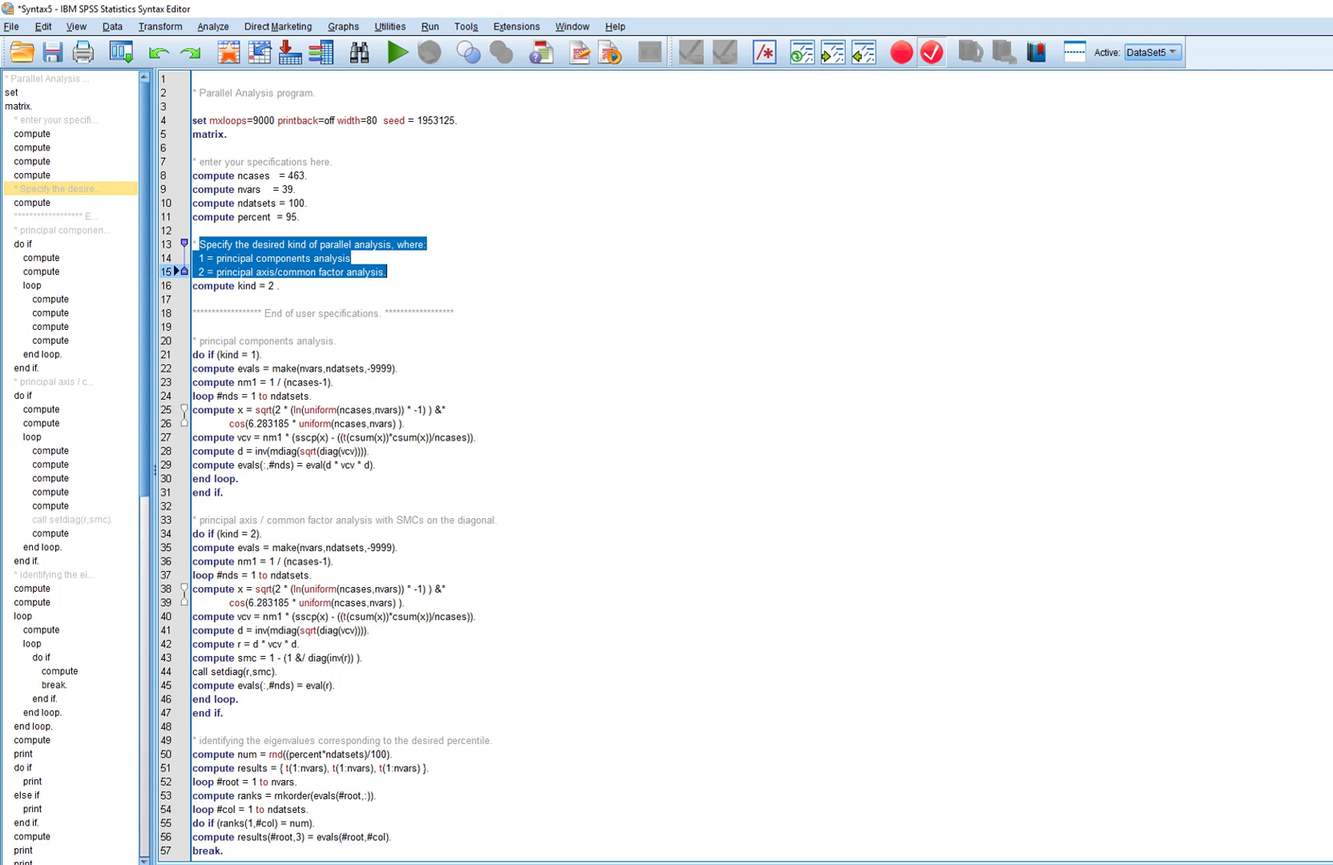
{"action": "left_click", "coordinate": [279, 285]}
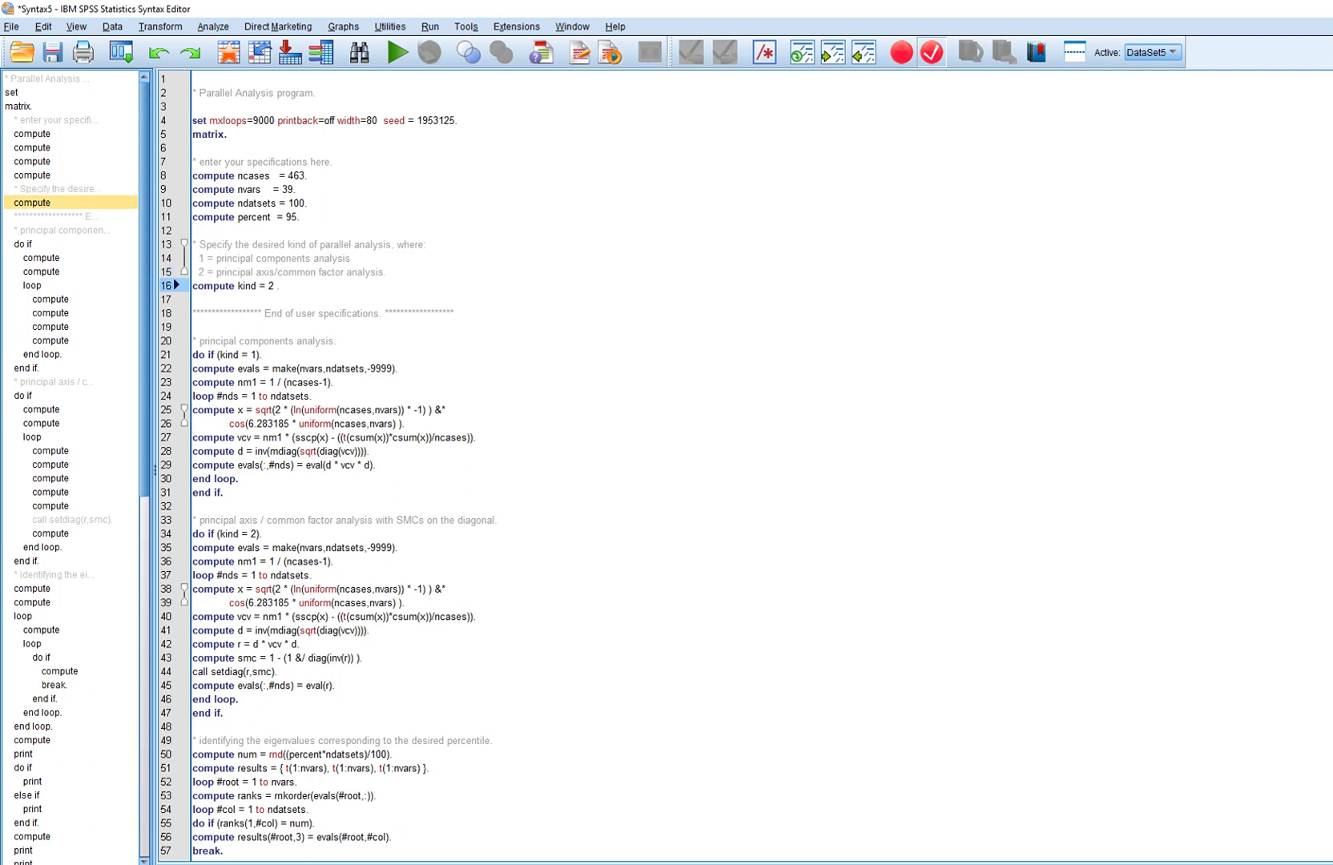
{"action": "key", "text": "BackSpace"}
{"action": "type", "text": "1"}
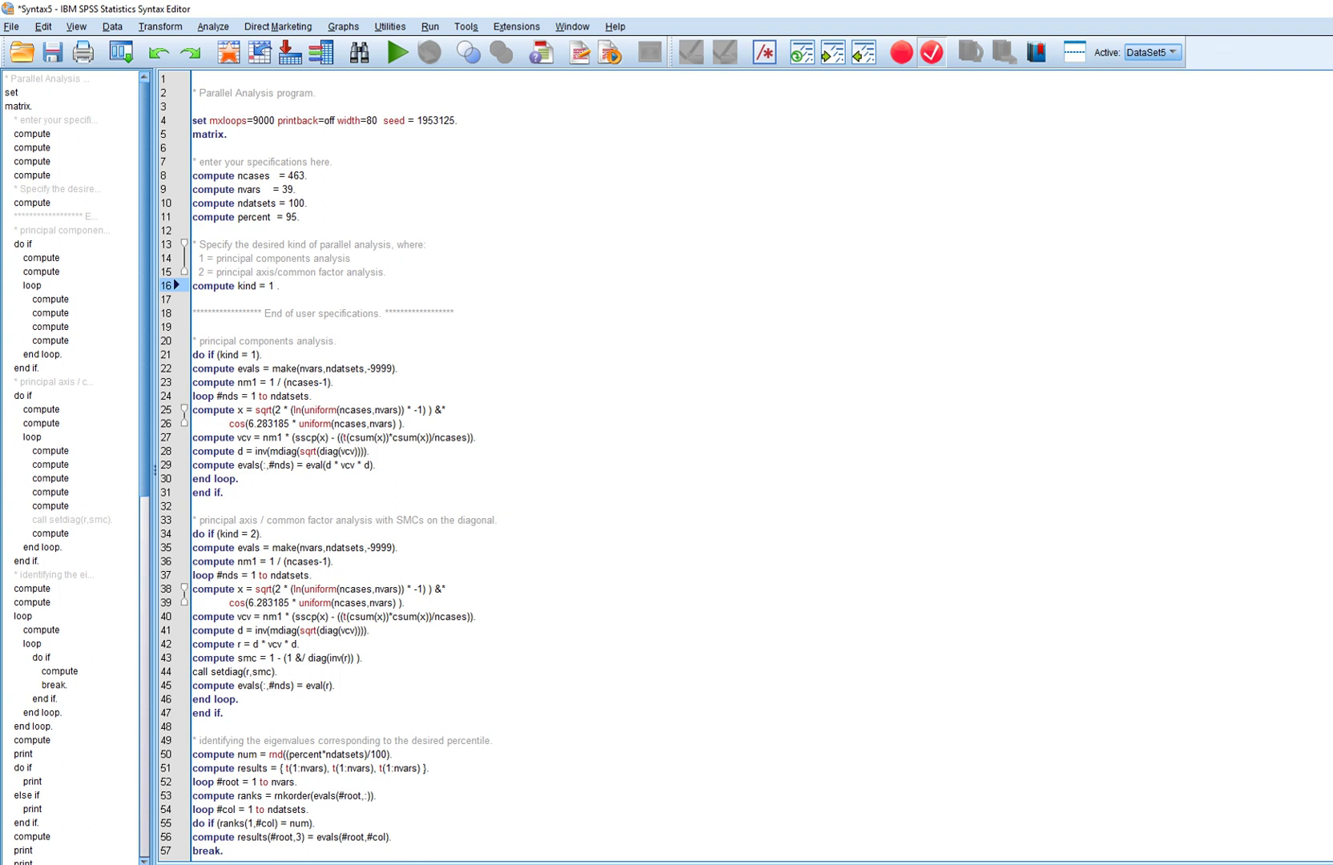
Step: Select the entire parallel analysis syntax and run it
{"action": "key", "text": "alt+e"}
{"action": "key", "text": "Down"}
{"action": "key", "text": "Down"}
{"action": "key", "text": "Down"}
{"action": "key", "text": "Down"}
{"action": "key", "text": "Return"}
{"action": "key", "text": "ctrl+r"}
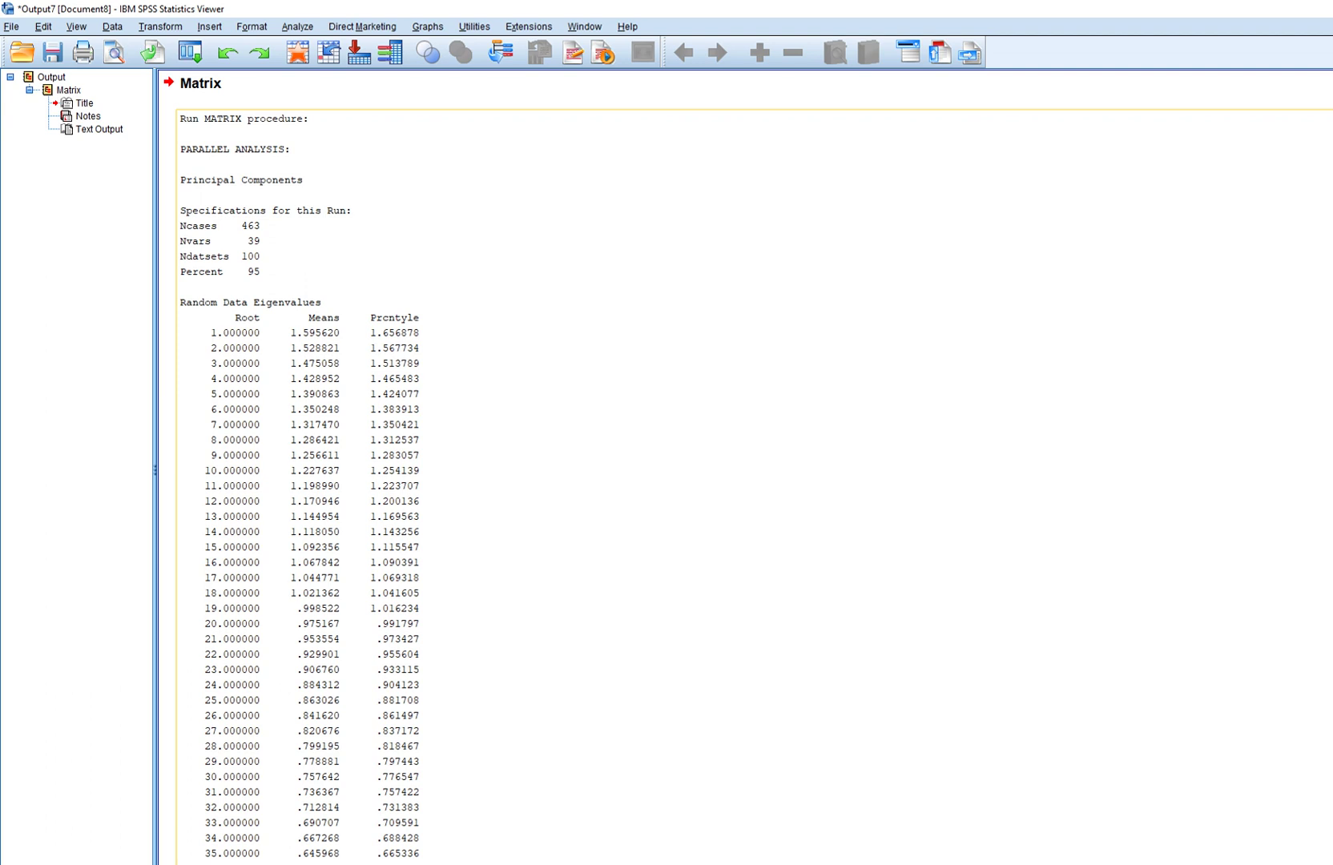
Step: Examine the Random Data Eigenvalues table in the output, marking its heading, the Root column and roots 1, 2 and 39
{"action": "scroll", "coordinate": [745, 465], "scroll_direction": "down", "scroll_amount": 2}
{"action": "key", "text": "alt+Tab"}
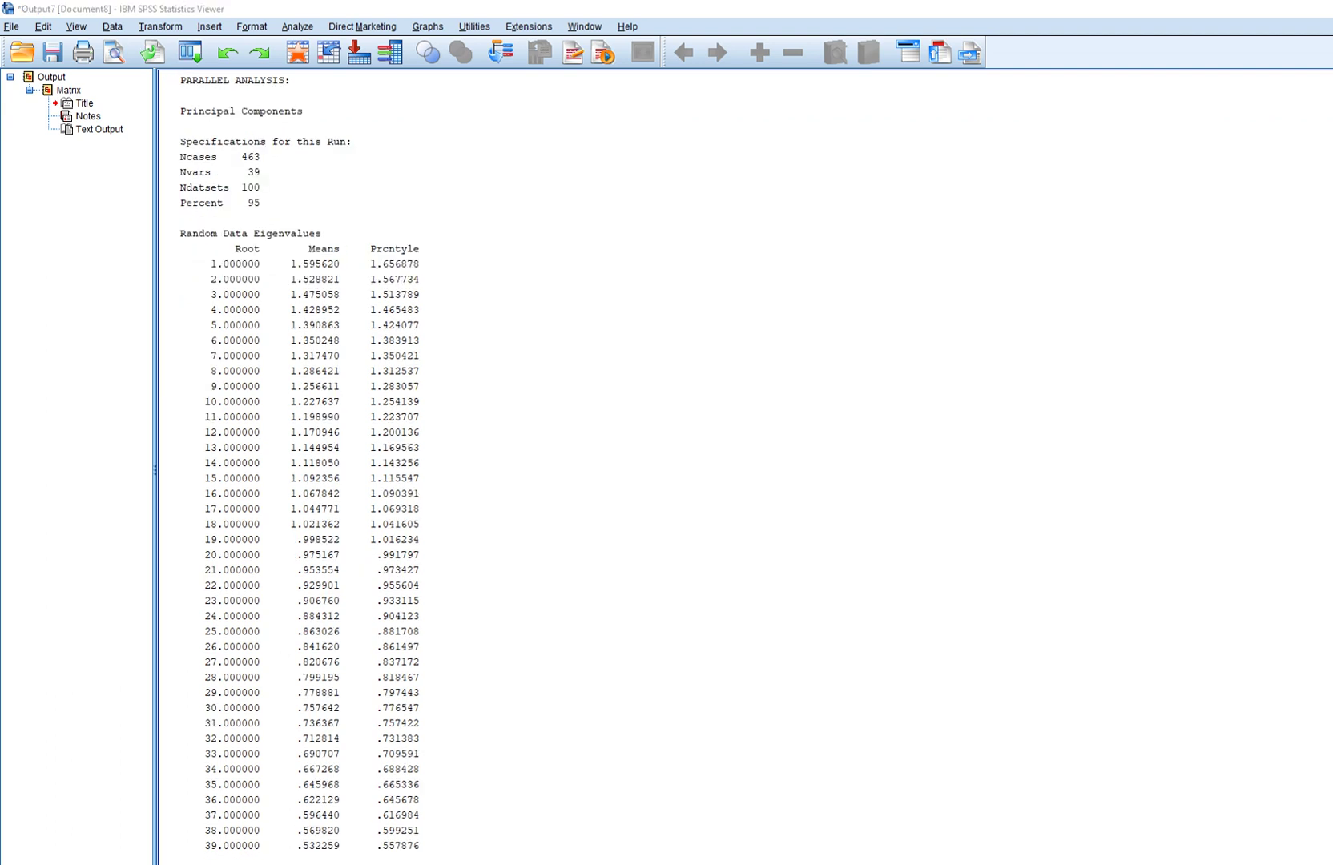
{"action": "left_click_drag", "start_coordinate": [193, 241], "coordinate": [312, 234]}
{"action": "mouse_move", "coordinate": [237, 255]}
{"action": "left_mouse_down"}
{"action": "mouse_move", "coordinate": [249, 254]}
{"action": "mouse_move", "coordinate": [221, 269]}
{"action": "mouse_move", "coordinate": [225, 284]}
{"action": "left_mouse_up"}
{"action": "left_click_drag", "start_coordinate": [193, 855], "coordinate": [247, 853]}
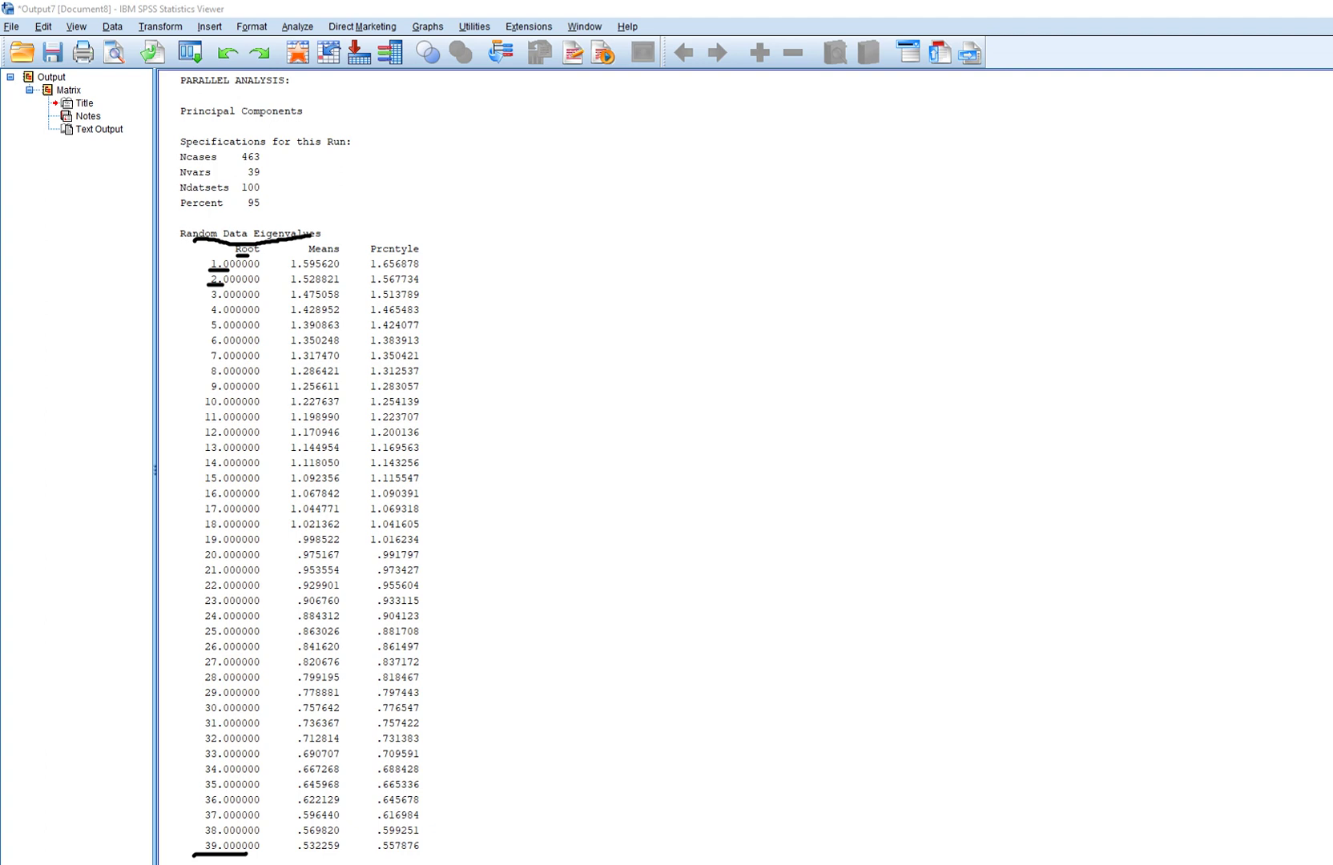
Step: Examine the Nvars and Ndatsets specifications and the Means and Prcntyle columns, marking both values for root 2
{"action": "left_click_drag", "start_coordinate": [241, 174], "coordinate": [263, 173]}
{"action": "left_click_drag", "start_coordinate": [309, 254], "coordinate": [343, 262]}
{"action": "left_click_drag", "start_coordinate": [241, 193], "coordinate": [261, 191]}
{"action": "left_click_drag", "start_coordinate": [370, 252], "coordinate": [400, 251]}
{"action": "left_click_drag", "start_coordinate": [290, 286], "coordinate": [318, 286]}
{"action": "left_click_drag", "start_coordinate": [374, 285], "coordinate": [409, 283]}
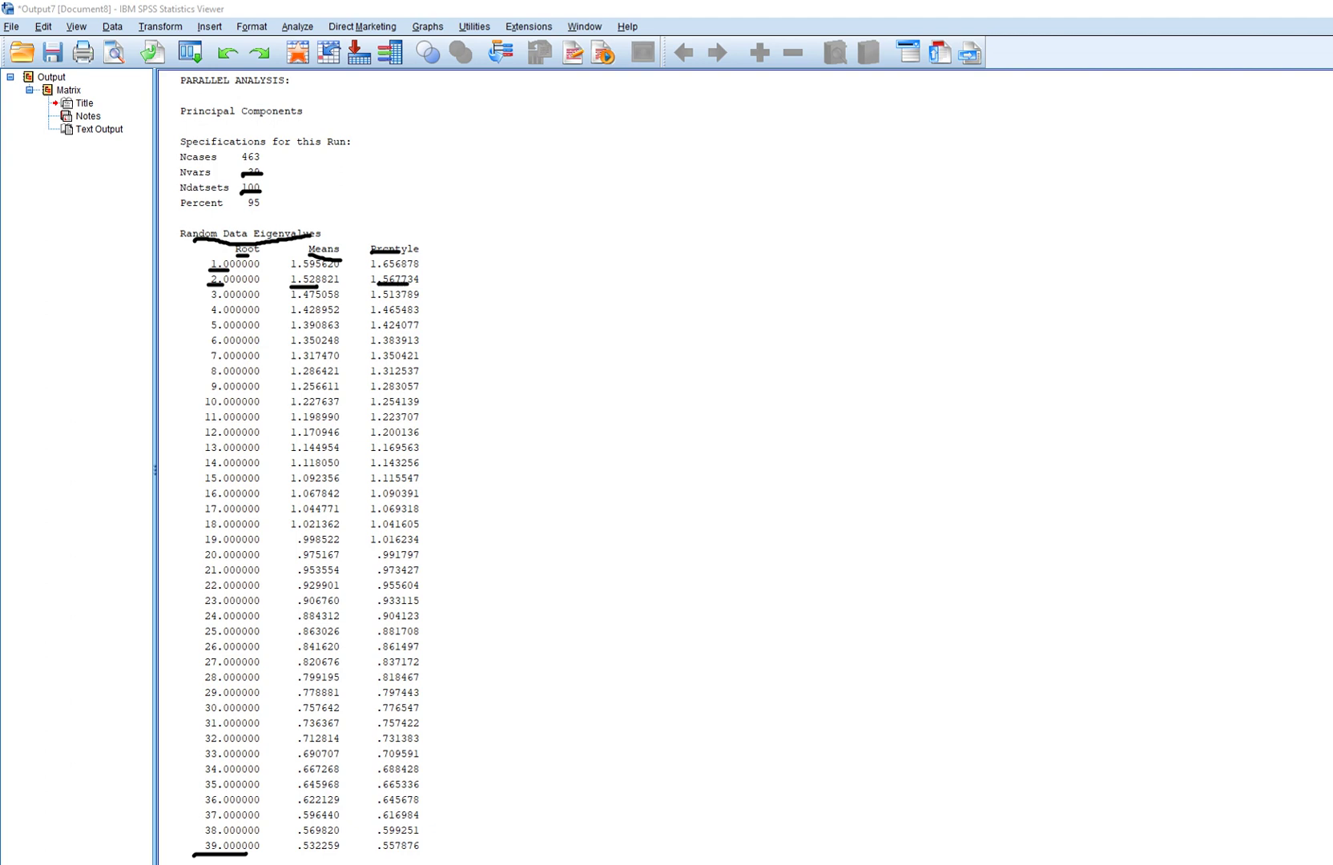
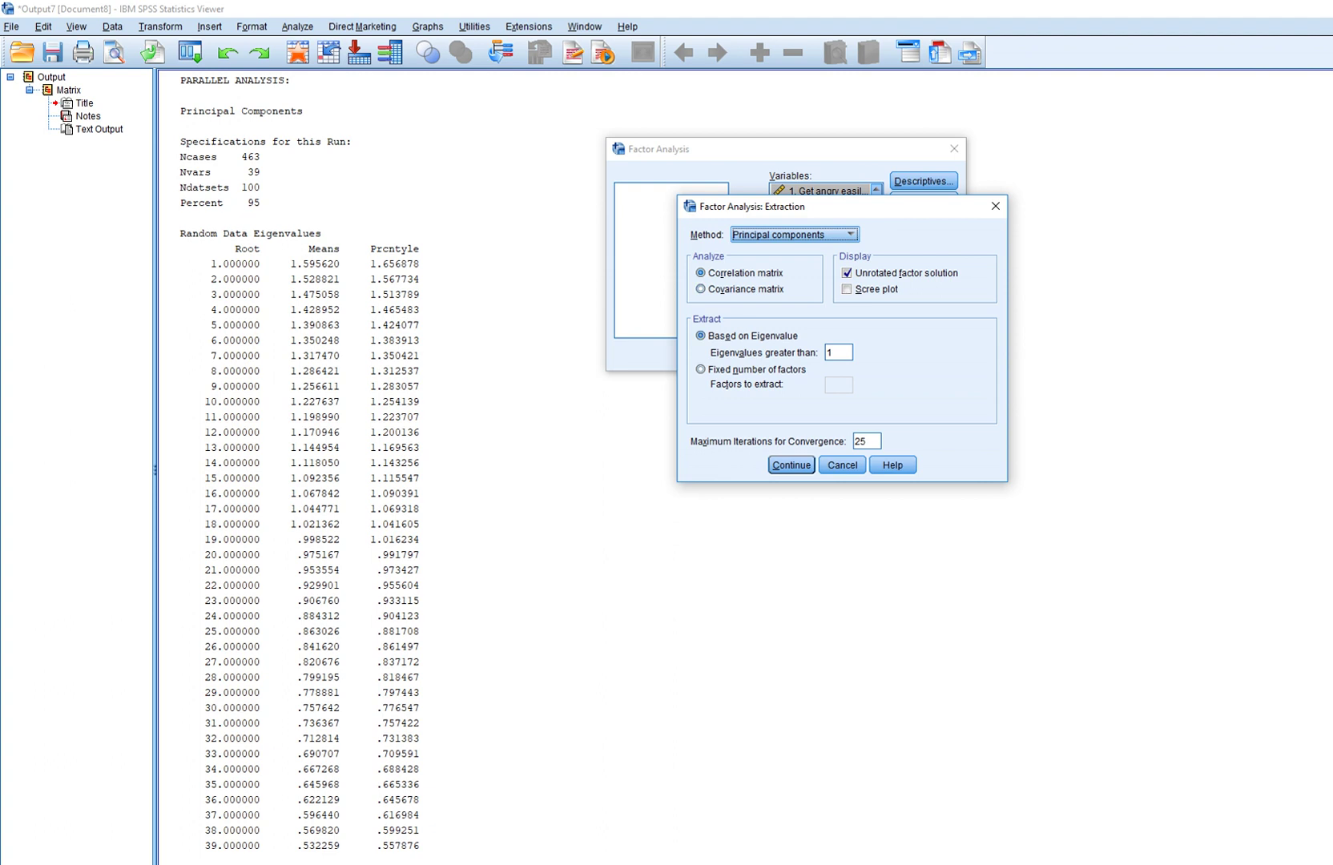
Step: Turn on the scree plot in the principal components extraction settings and run the factor analysis
{"action": "left_click", "coordinate": [846, 290]}
{"action": "left_click", "coordinate": [790, 464]}
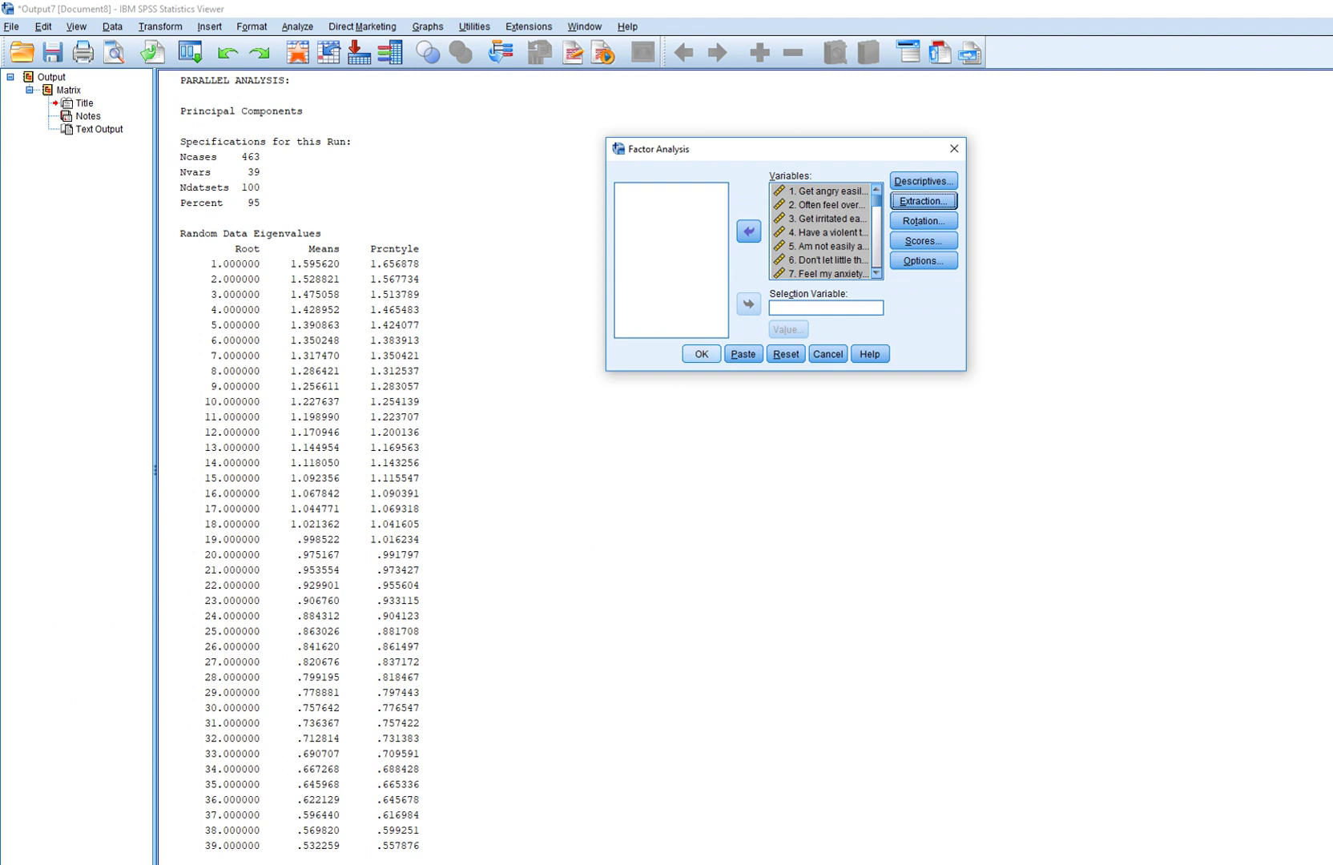
{"action": "left_click", "coordinate": [700, 353]}
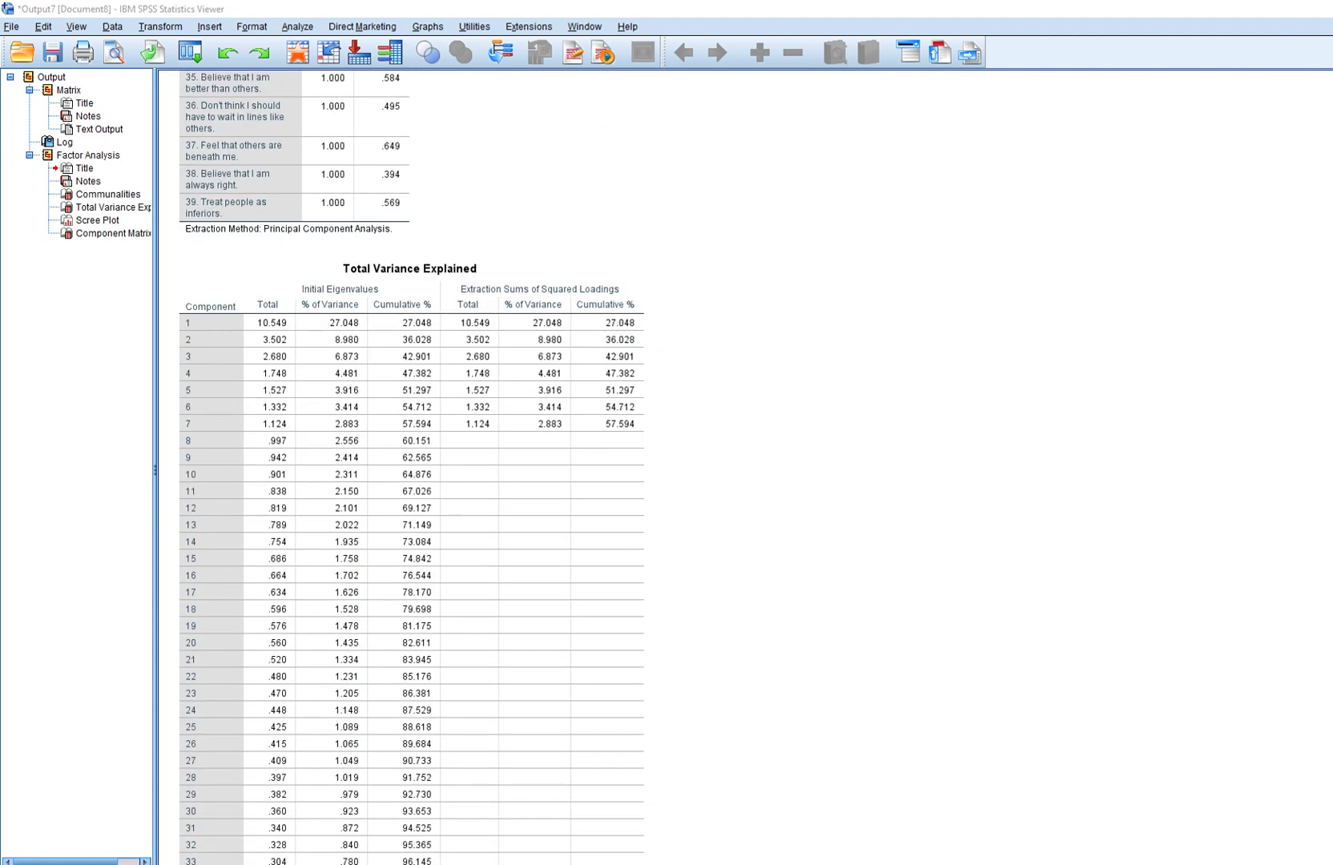
Step: Mark the Initial Eigenvalues section of the Total Variance Explained table and cross out the Extraction Sums of Squared Loadings
{"action": "left_click_drag", "start_coordinate": [433, 290], "coordinate": [450, 603]}
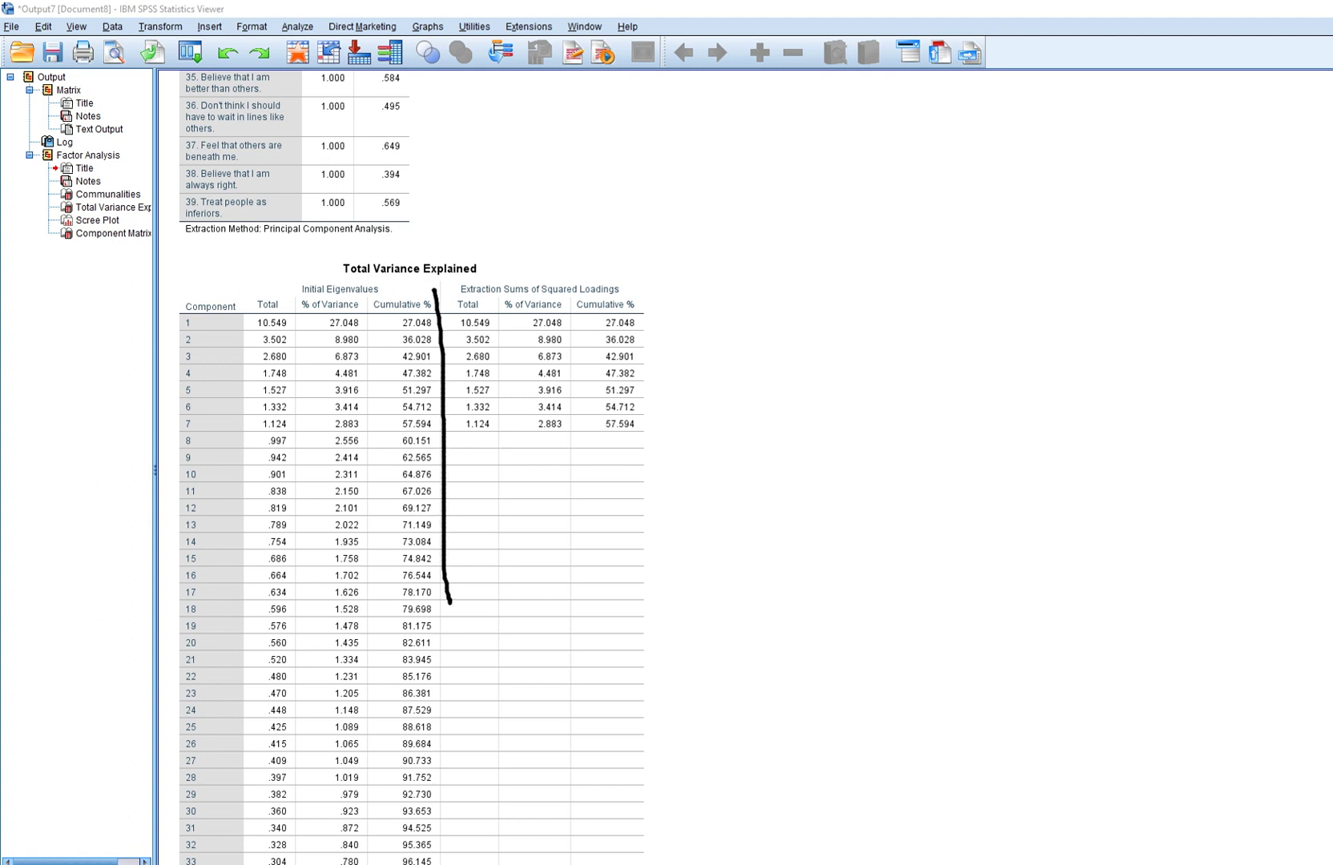
{"action": "mouse_move", "coordinate": [435, 283]}
{"action": "left_mouse_down"}
{"action": "mouse_move", "coordinate": [210, 274]}
{"action": "mouse_move", "coordinate": [246, 594]}
{"action": "left_mouse_up"}
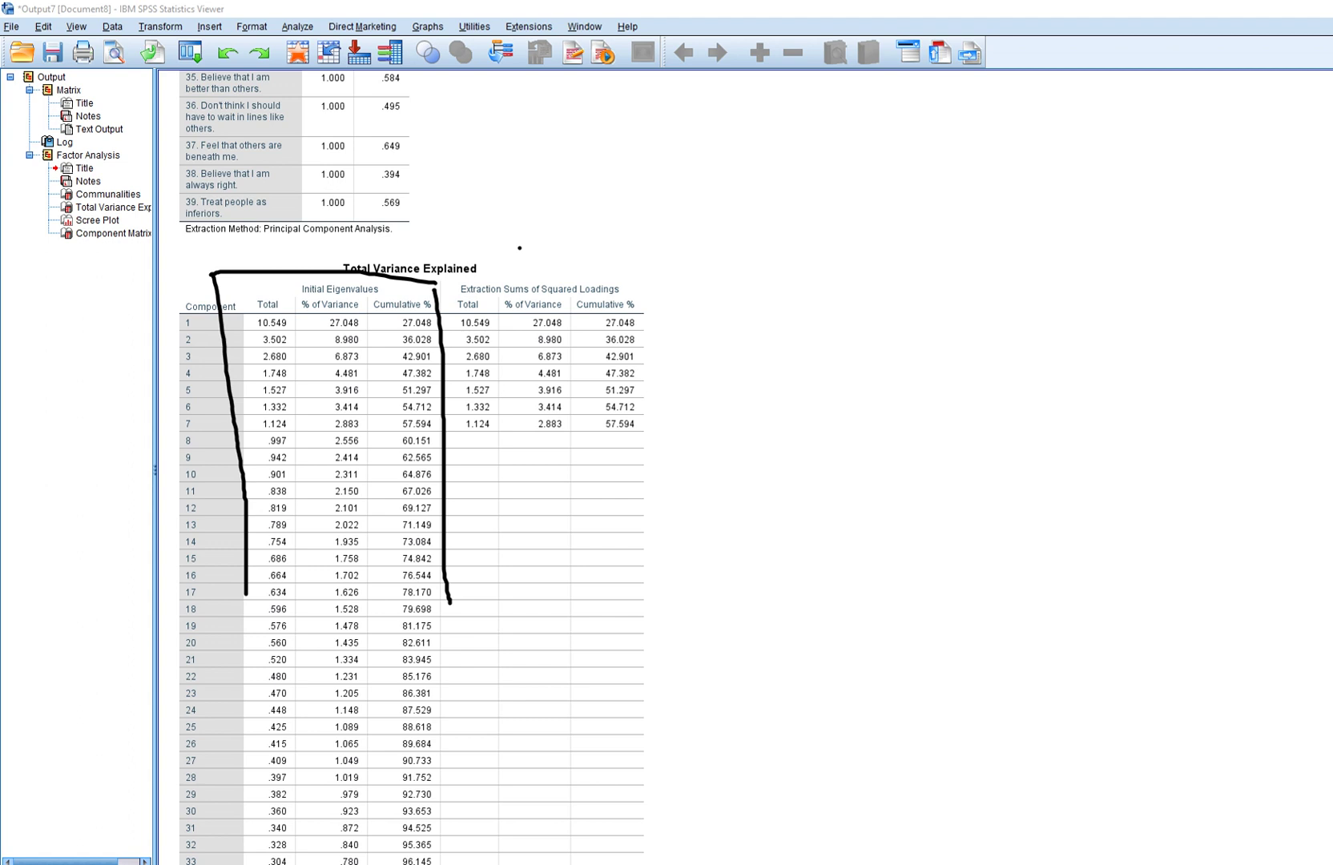
{"action": "left_click_drag", "start_coordinate": [503, 305], "coordinate": [503, 435]}
{"action": "left_click_drag", "start_coordinate": [469, 294], "coordinate": [652, 442]}
{"action": "left_click_drag", "start_coordinate": [621, 315], "coordinate": [515, 417]}
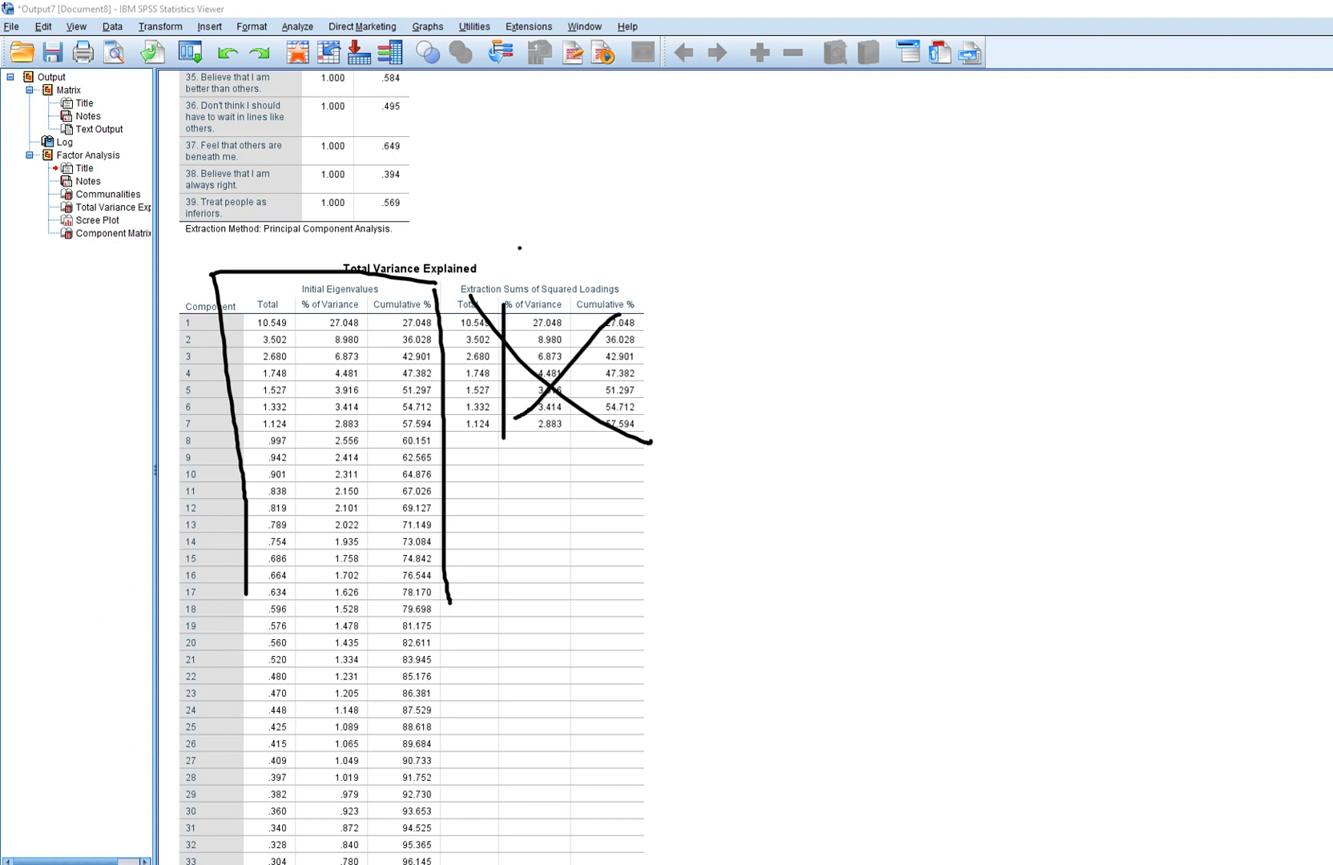
{"action": "mouse_move", "coordinate": [297, 312]}
{"action": "left_mouse_down"}
{"action": "mouse_move", "coordinate": [301, 553]}
{"action": "mouse_move", "coordinate": [290, 536]}
{"action": "left_mouse_up"}
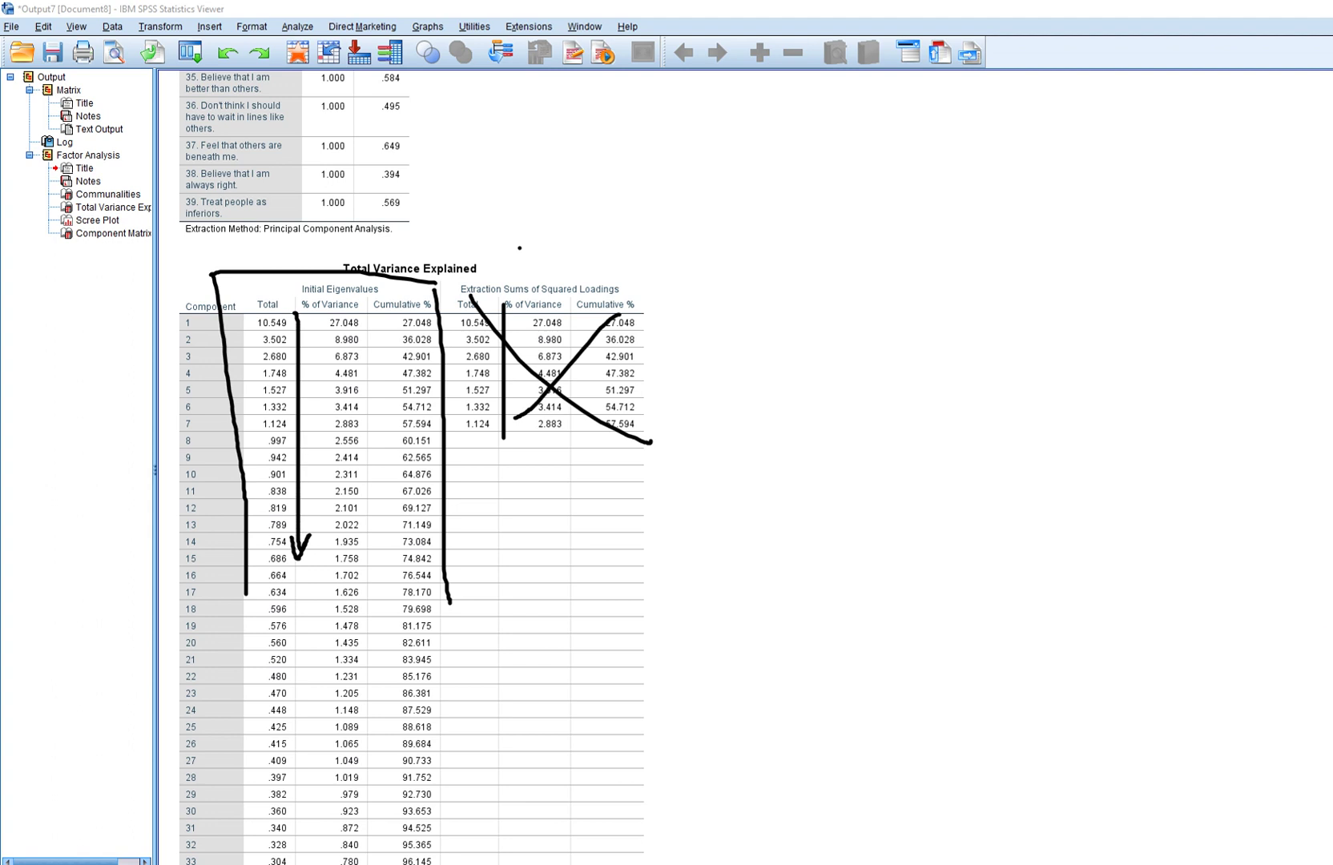
{"action": "key", "text": "Escape"}
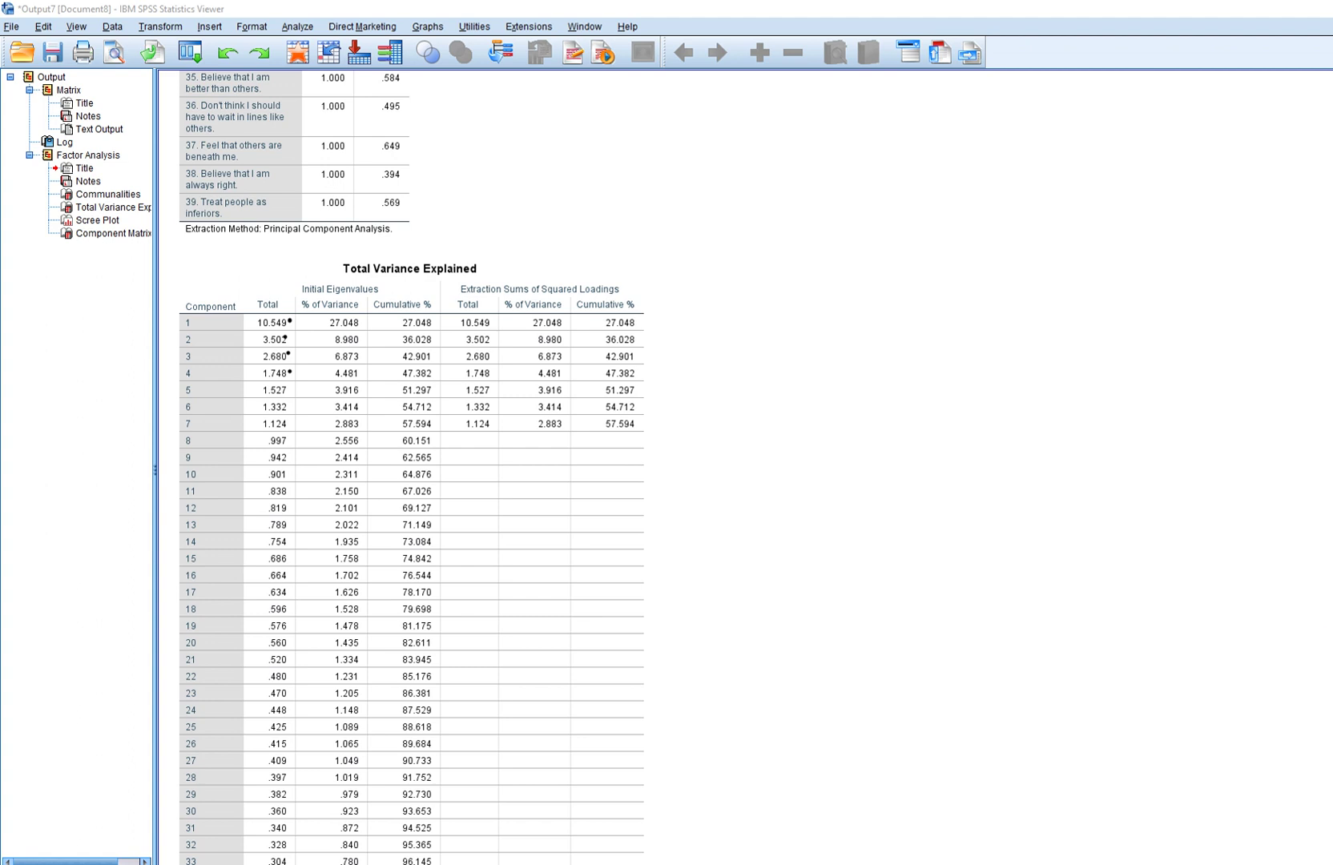
Step: Compare the Total eigenvalues of the first components with the Prcntyle column of the Random Data Eigenvalues table
{"action": "left_click", "coordinate": [410, 268]}
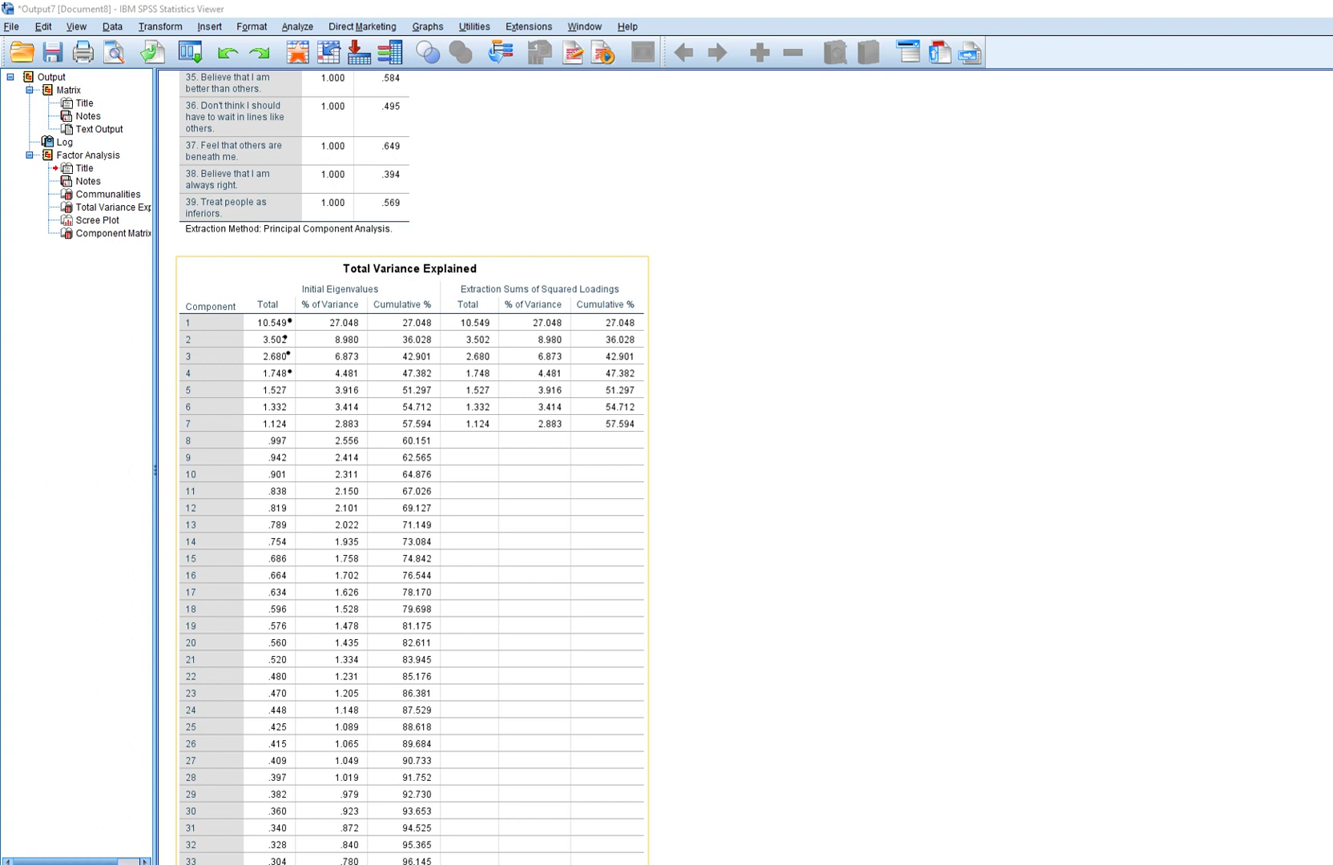
{"action": "left_click", "coordinate": [295, 152]}
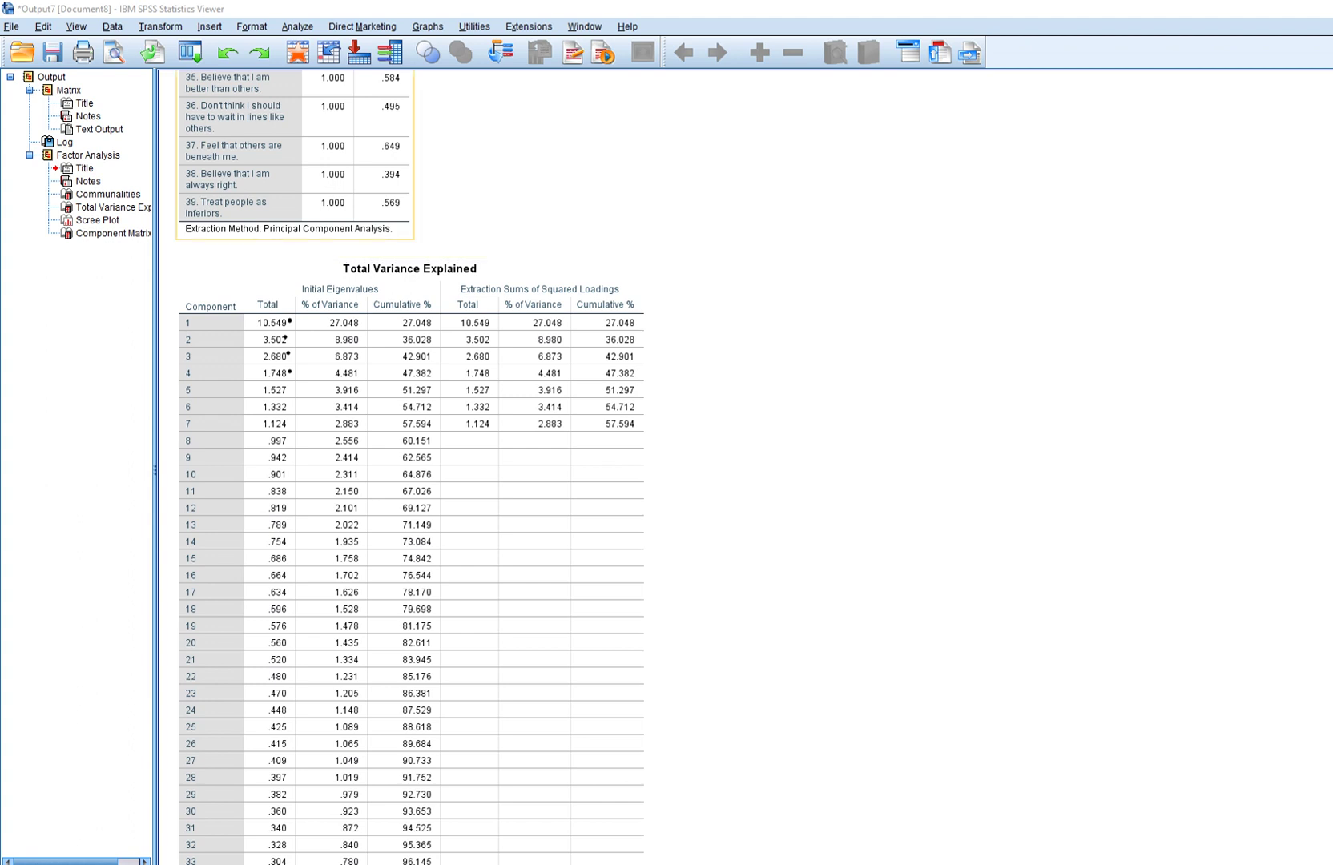
{"action": "left_click", "coordinate": [409, 269]}
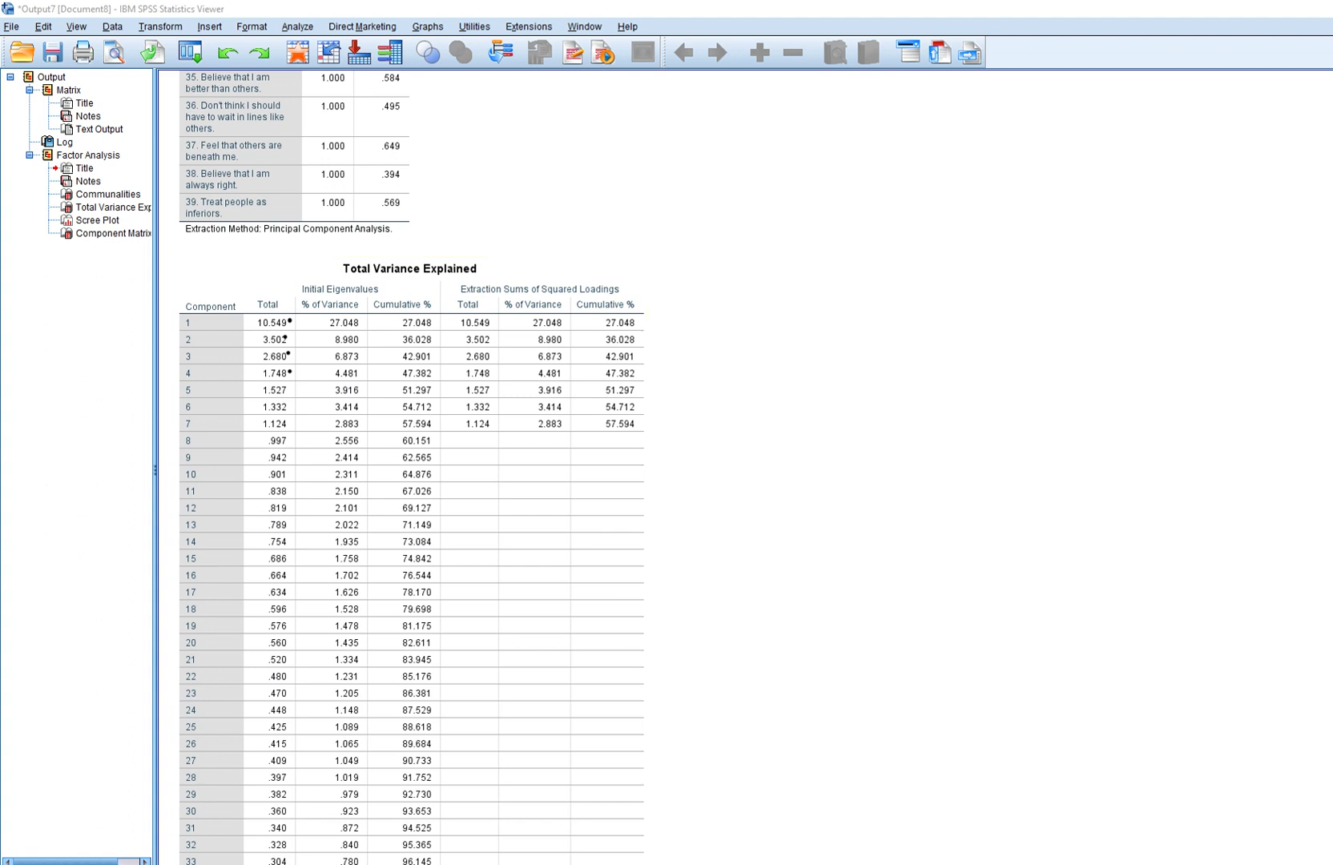
{"action": "scroll", "coordinate": [408, 465], "scroll_direction": "up", "scroll_amount": 20}
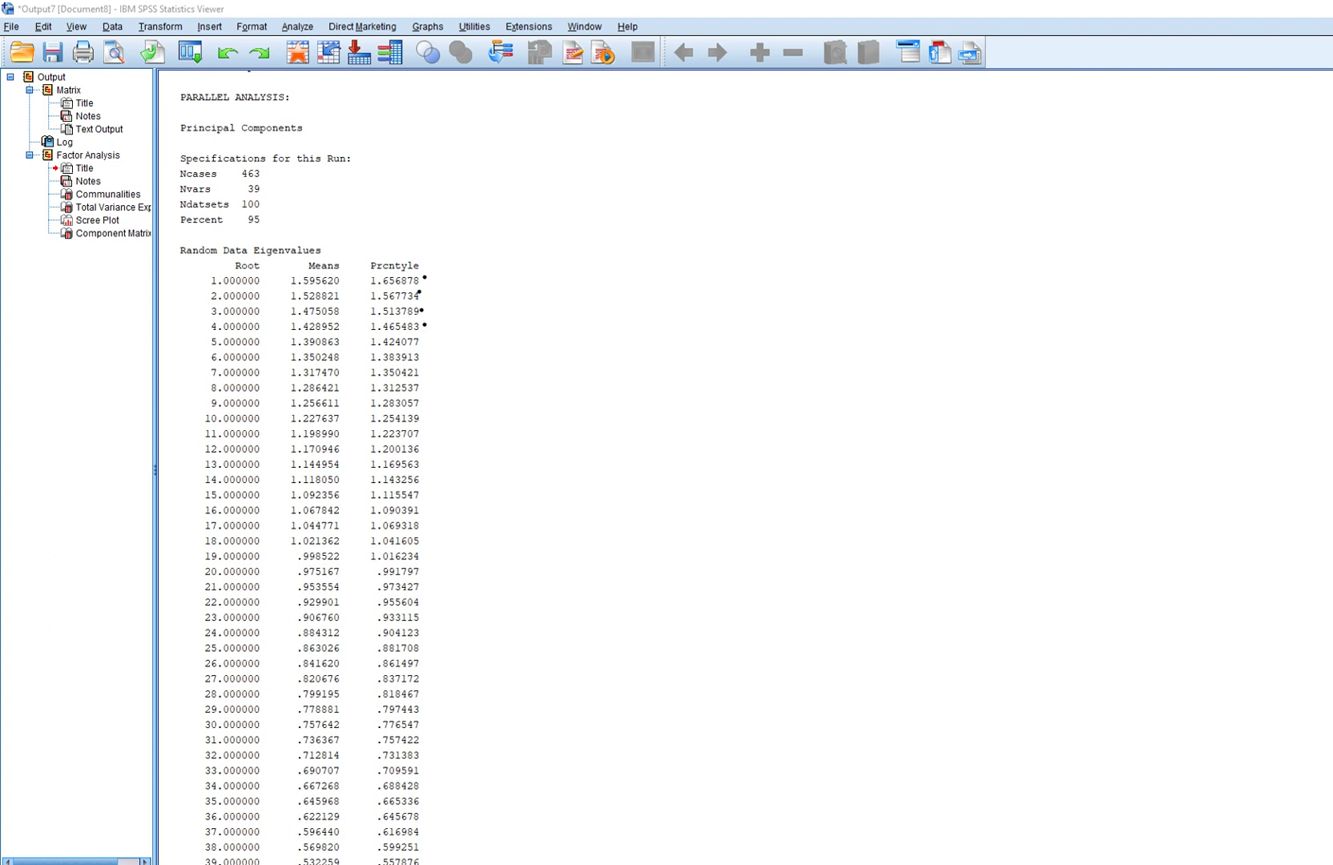
{"action": "mouse_move", "coordinate": [380, 331]}
{"action": "left_mouse_down"}
{"action": "mouse_move", "coordinate": [399, 330]}
{"action": "mouse_move", "coordinate": [399, 284]}
{"action": "left_mouse_up"}
{"action": "mouse_move", "coordinate": [377, 350]}
{"action": "left_mouse_down"}
{"action": "mouse_move", "coordinate": [397, 349]}
{"action": "mouse_move", "coordinate": [403, 365]}
{"action": "left_mouse_up"}
{"action": "key", "text": "Escape"}
Step: Box components 1 to 5 in the Total Variance Explained table and cross out the components from 6 onward
{"action": "scroll", "coordinate": [745, 465], "scroll_direction": "down", "scroll_amount": 20}
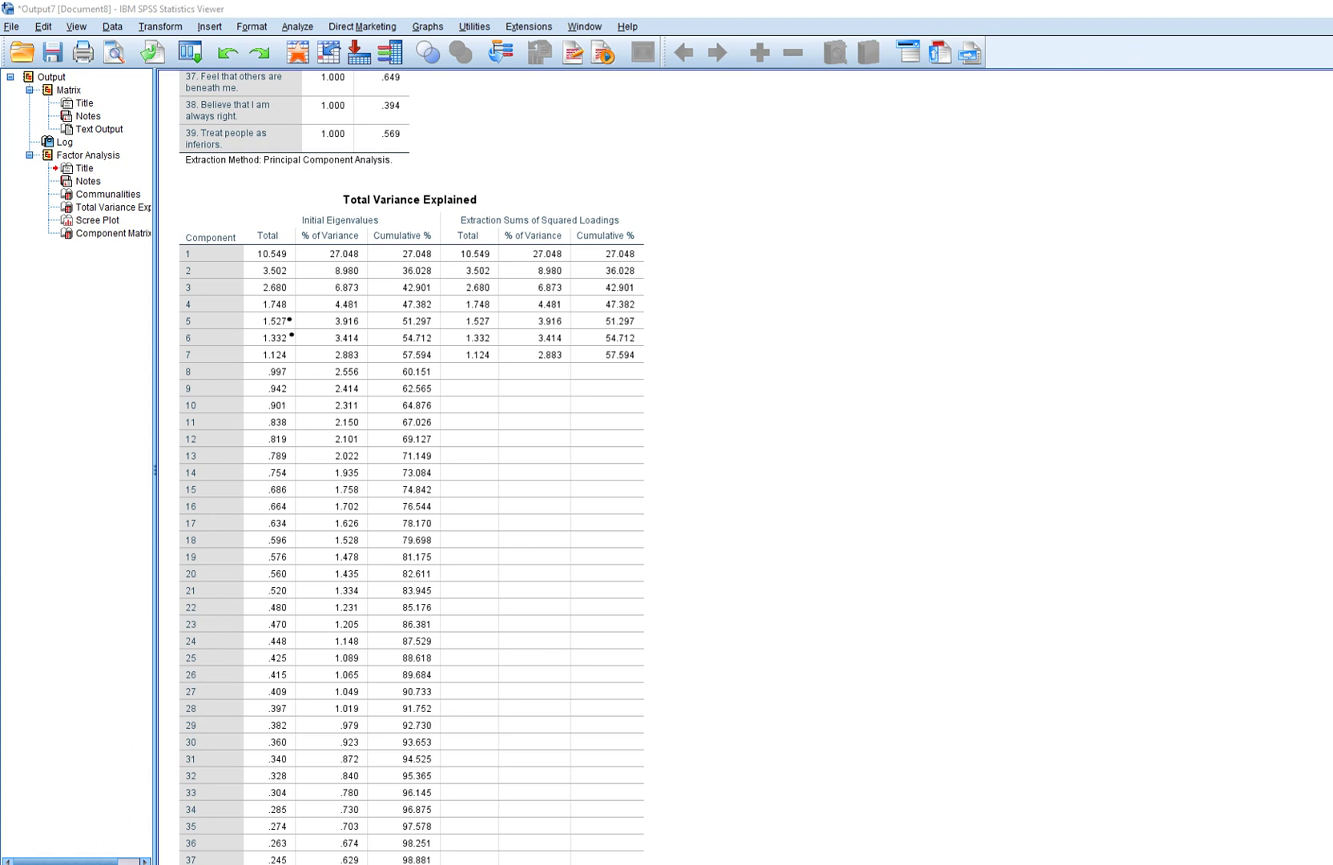
{"action": "mouse_move", "coordinate": [175, 232]}
{"action": "left_mouse_down"}
{"action": "mouse_move", "coordinate": [181, 330]}
{"action": "mouse_move", "coordinate": [295, 330]}
{"action": "mouse_move", "coordinate": [298, 217]}
{"action": "mouse_move", "coordinate": [156, 234]}
{"action": "left_mouse_up"}
{"action": "left_click_drag", "start_coordinate": [263, 337], "coordinate": [500, 466]}
{"action": "left_click_drag", "start_coordinate": [400, 343], "coordinate": [175, 495]}
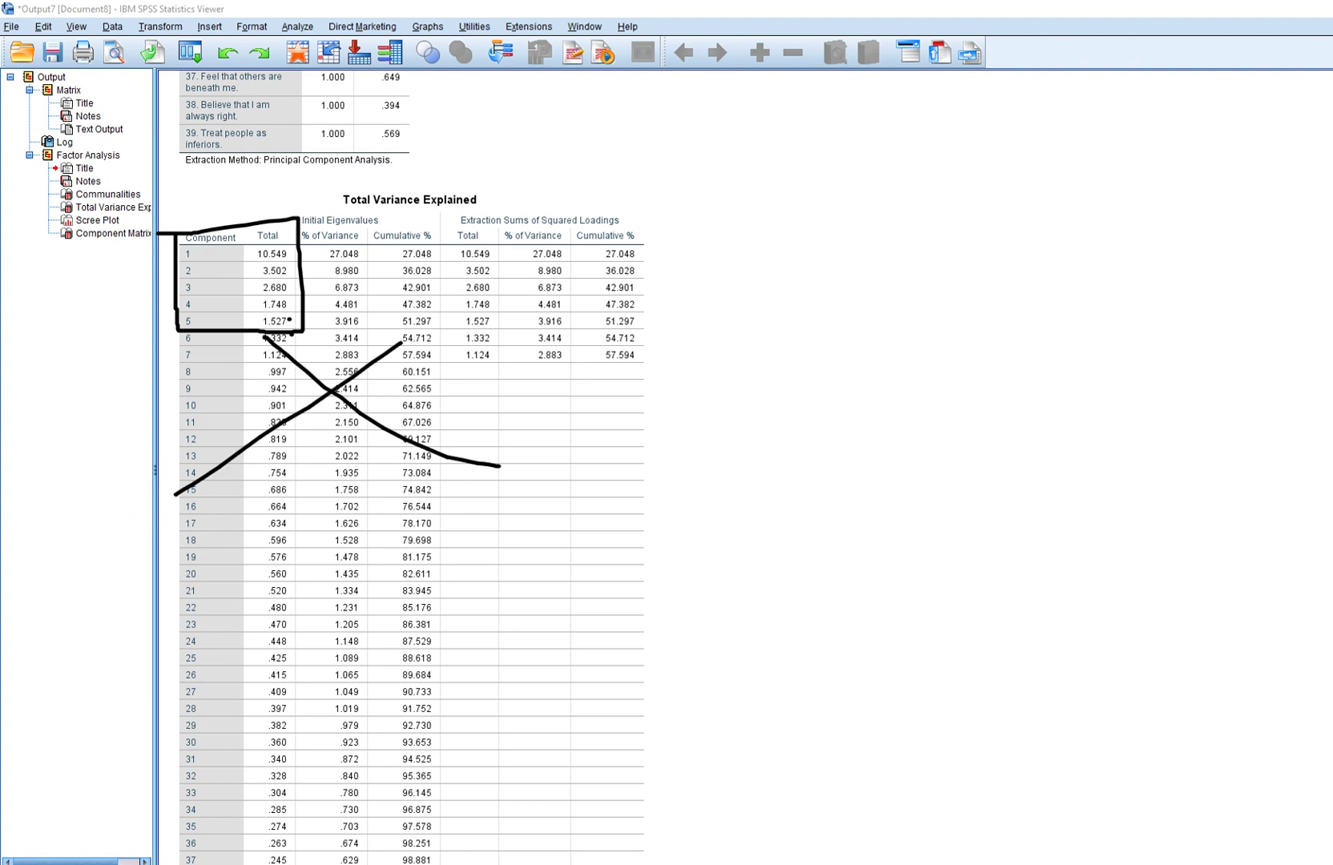
{"action": "key", "text": "Escape"}
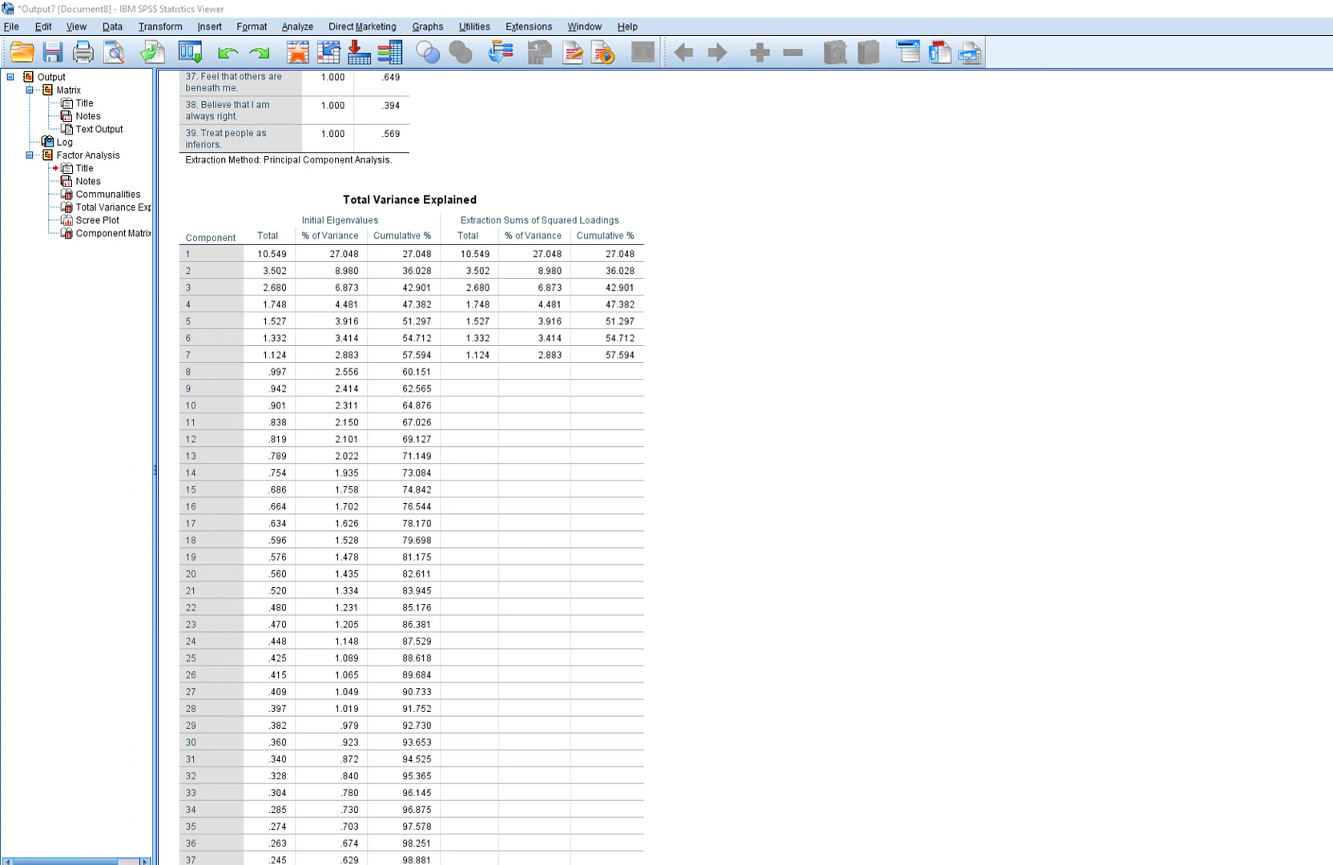
{"action": "mouse_move", "coordinate": [435, 864]}
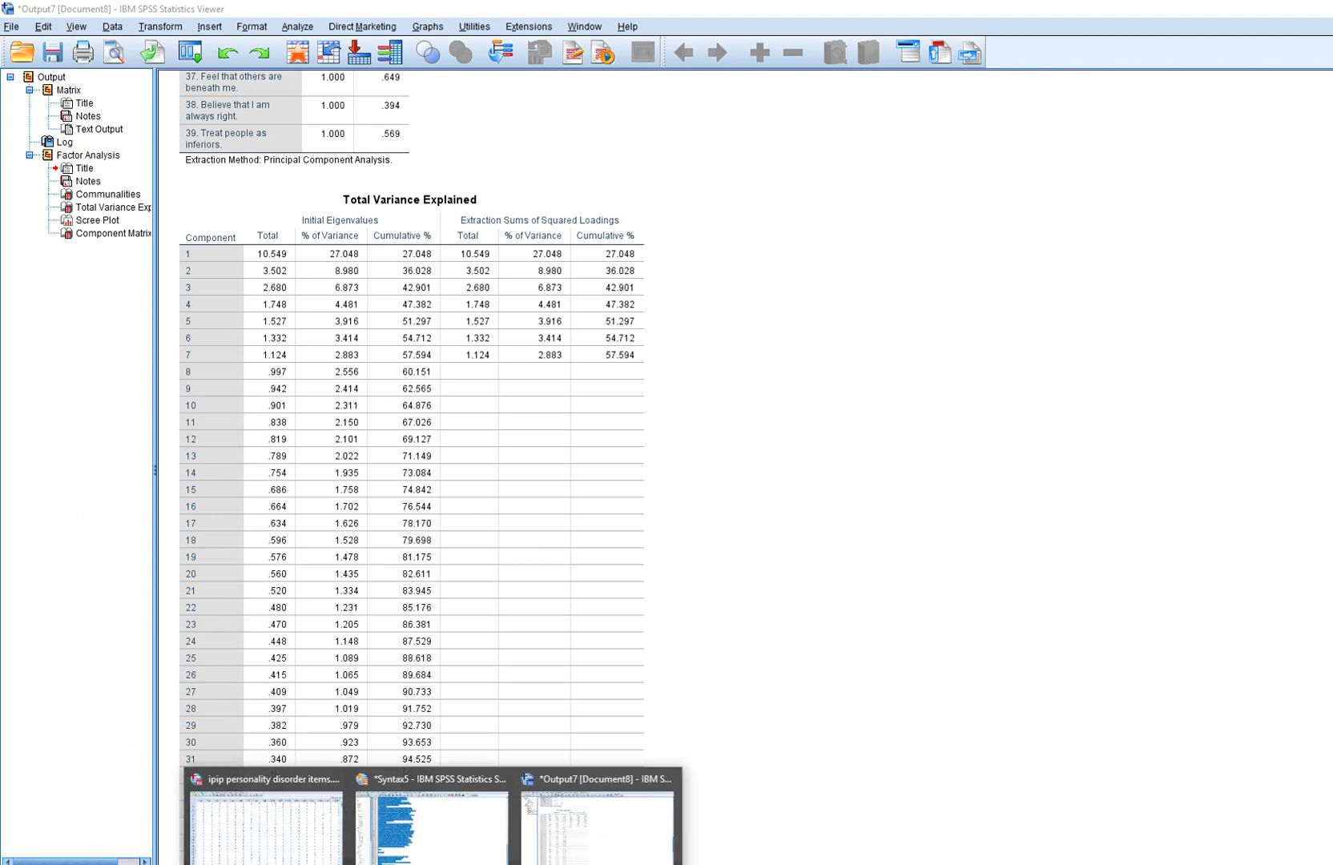
{"action": "left_click", "coordinate": [433, 815]}
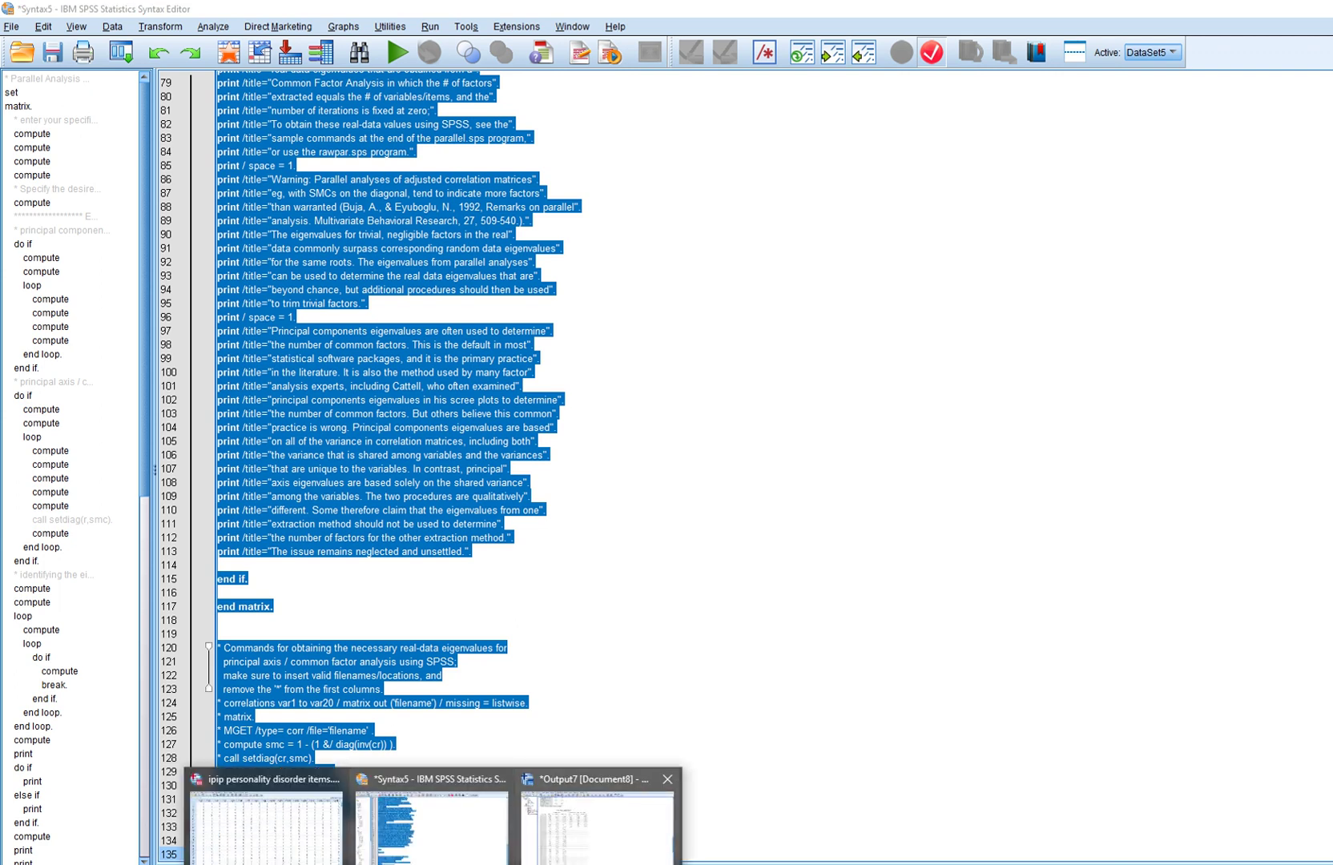
{"action": "left_click", "coordinate": [597, 825]}
{"action": "scroll", "coordinate": [745, 467], "scroll_direction": "up", "scroll_amount": 14}
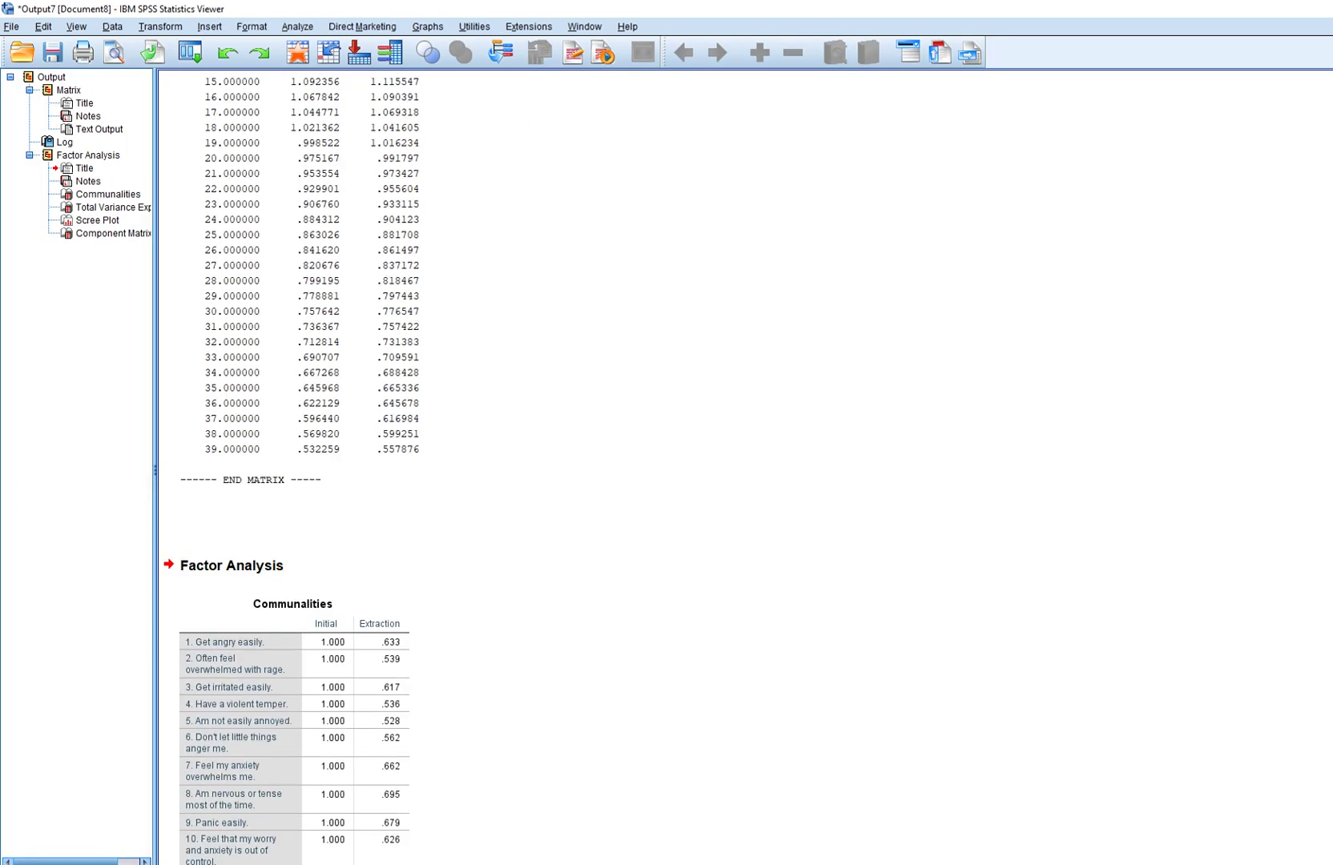
{"action": "scroll", "coordinate": [561, 464], "scroll_direction": "down", "scroll_amount": 5}
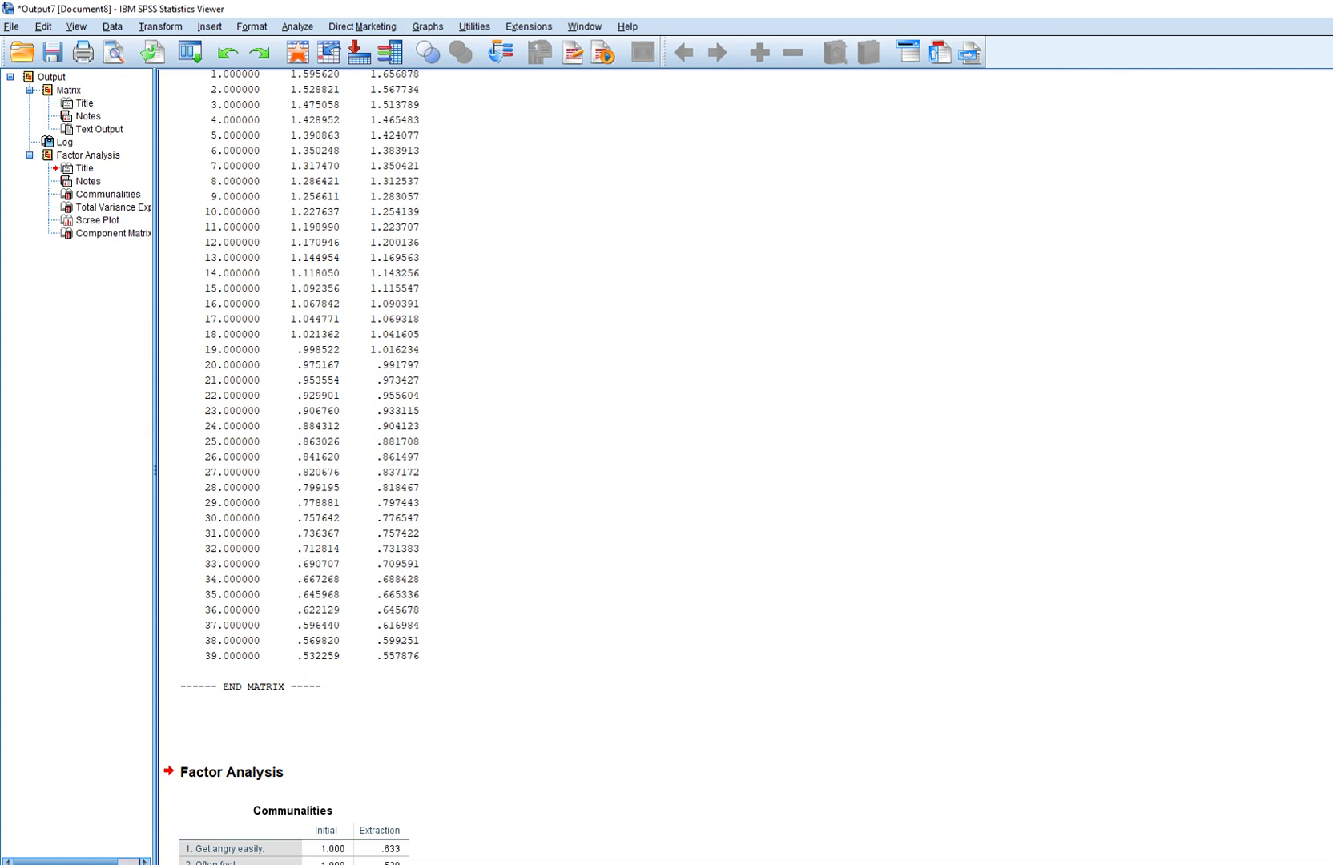
{"action": "scroll", "coordinate": [561, 465], "scroll_direction": "down", "scroll_amount": 2}
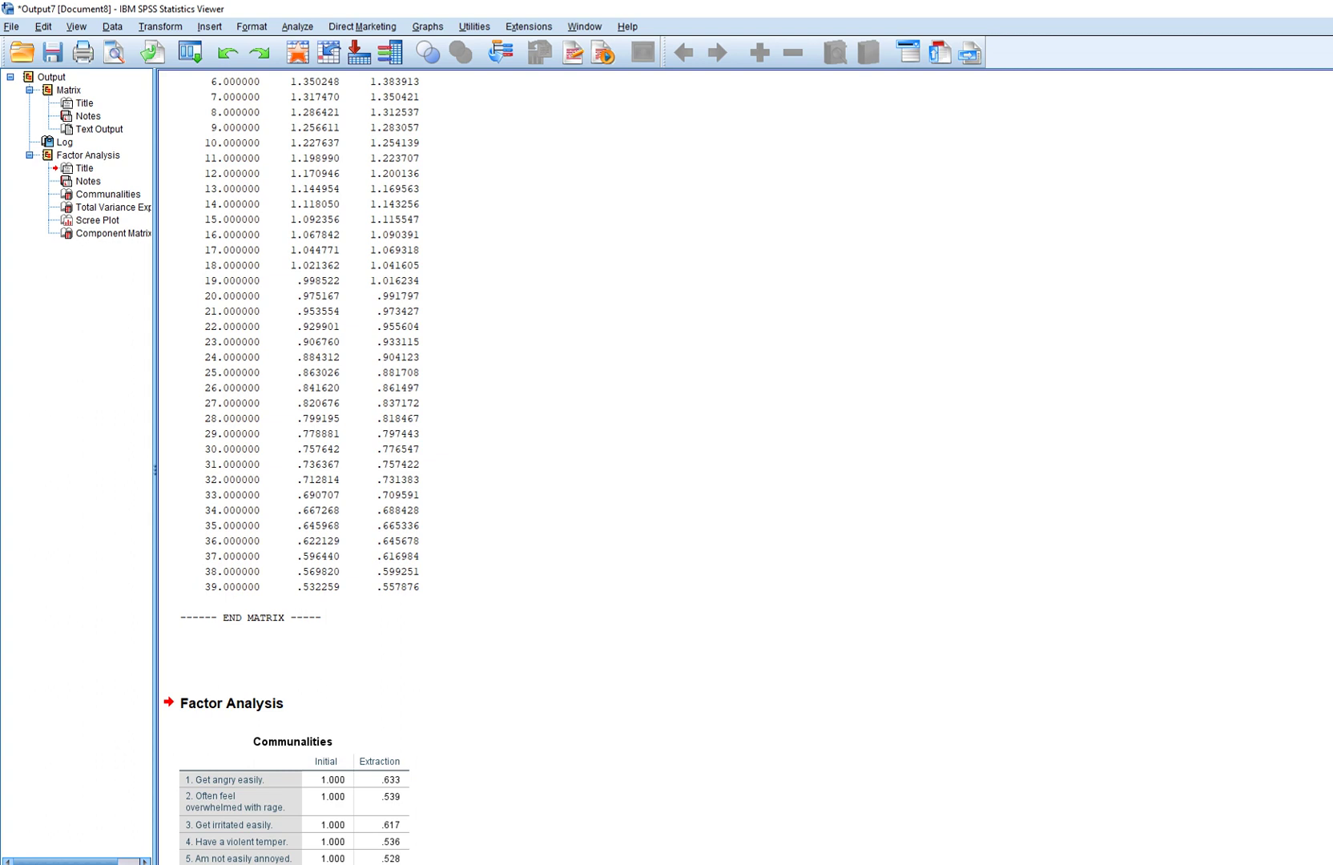
Step: In the parallel analysis syntax, set kind to 2 for principal axis/common factor analysis
{"action": "mouse_move", "coordinate": [435, 863]}
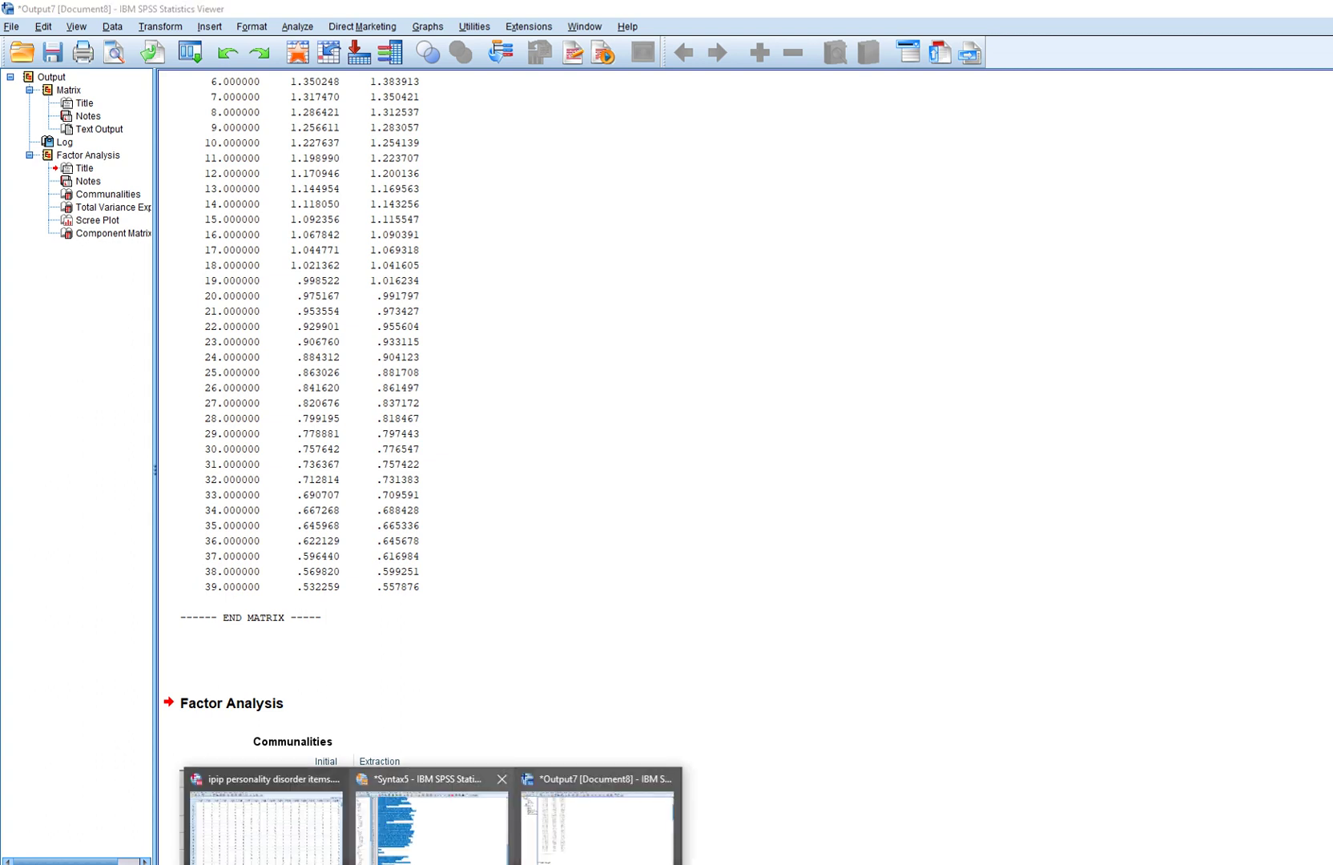
{"action": "left_click", "coordinate": [432, 817]}
{"action": "left_click", "coordinate": [536, 454]}
{"action": "scroll", "coordinate": [561, 464], "scroll_direction": "up", "scroll_amount": 20}
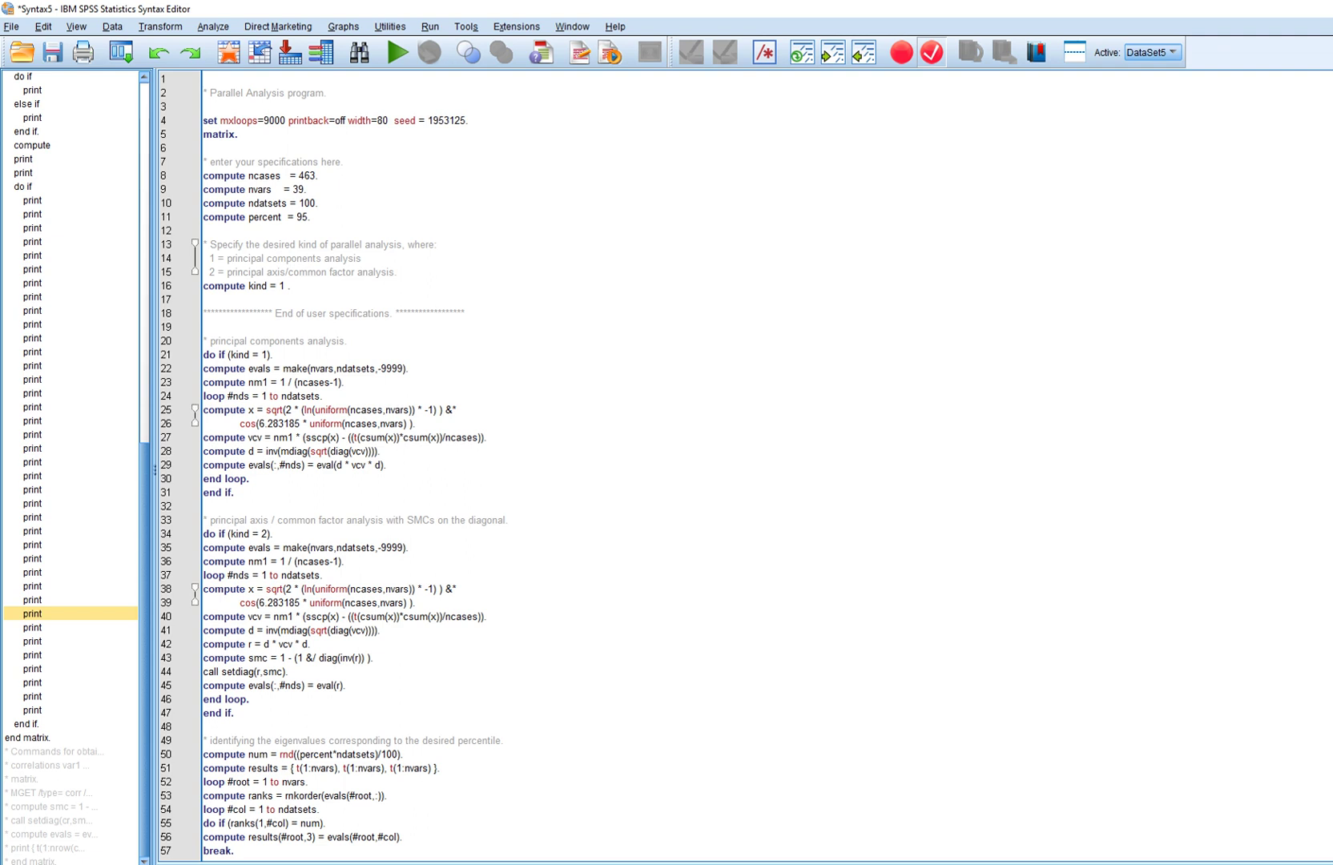
{"action": "left_click", "coordinate": [284, 285]}
{"action": "key", "text": "BackSpace"}
{"action": "type", "text": "2"}
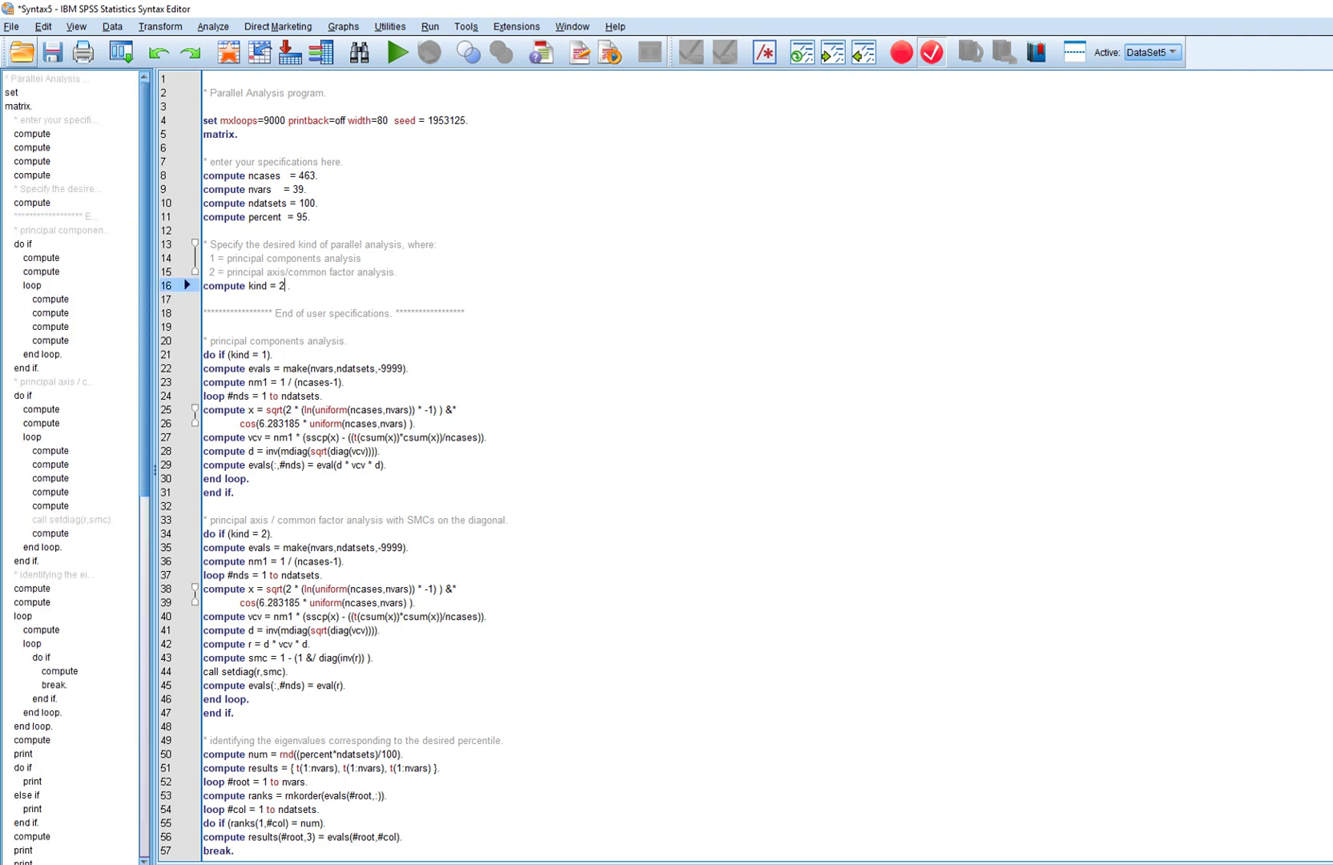
Step: Run the whole parallel analysis syntax with the principal axis/common factor setting
{"action": "left_click", "coordinate": [43, 27]}
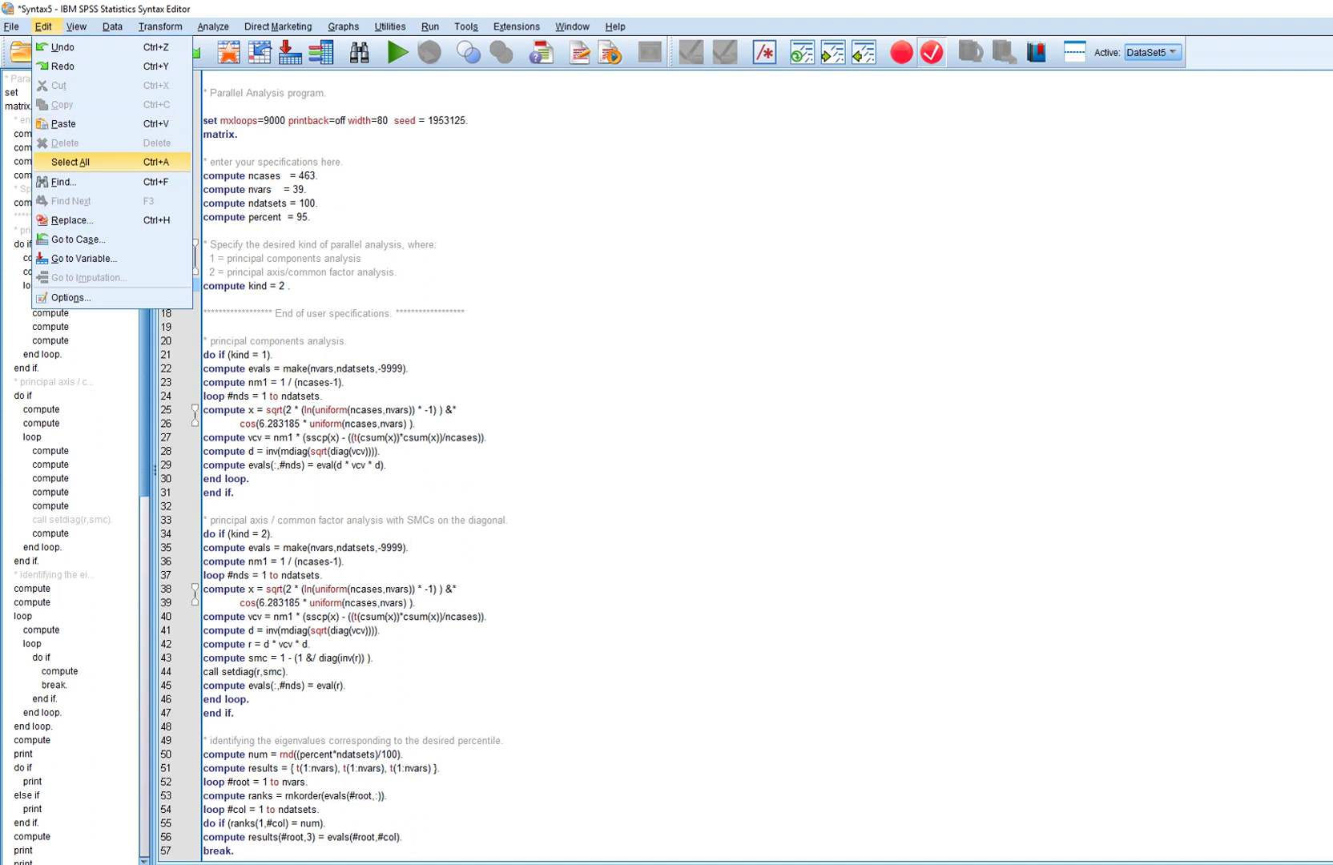
{"action": "left_click", "coordinate": [70, 162]}
{"action": "left_click", "coordinate": [397, 53]}
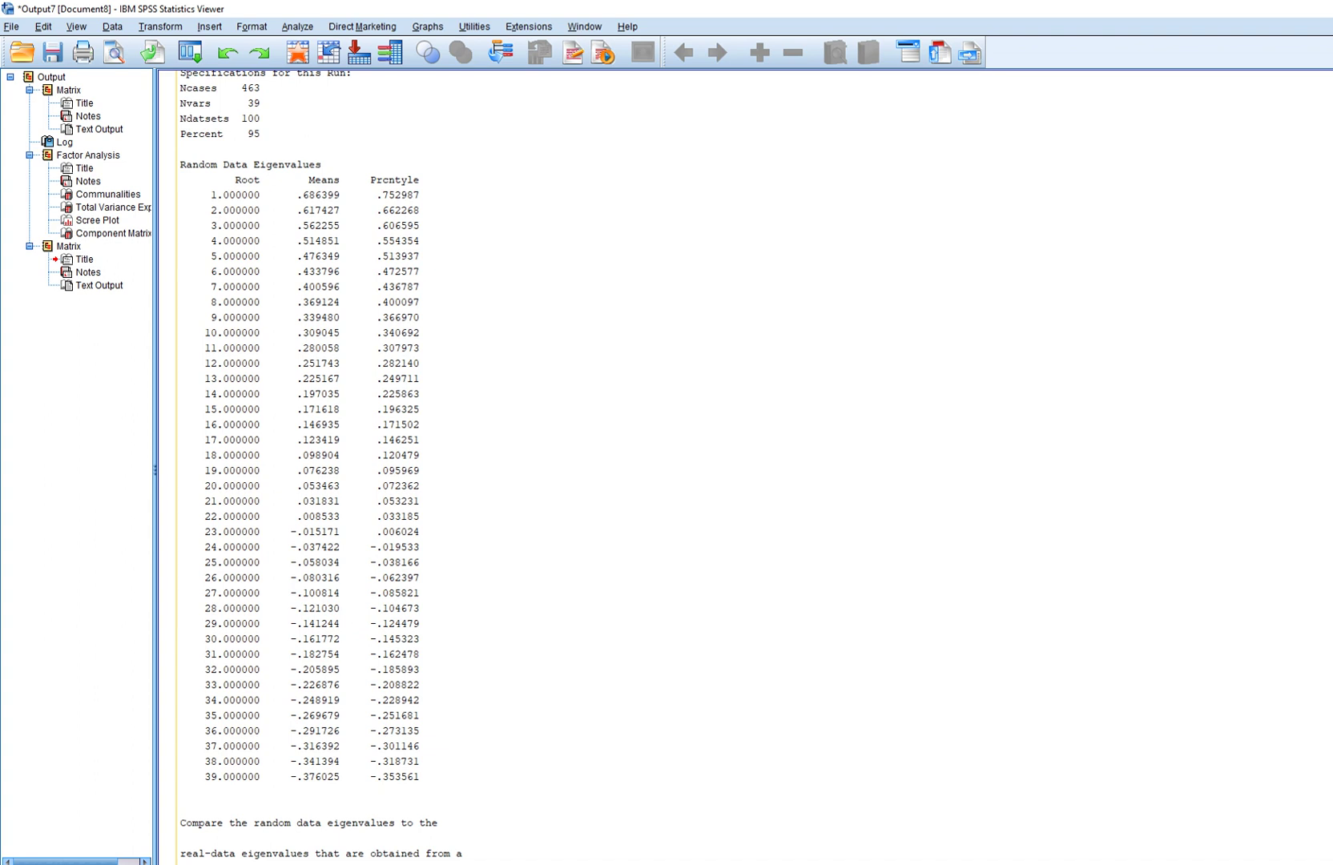
Step: Examine the notes below the new random data eigenvalues, underlining the comparison instruction and the warning about adjusted correlation matrices
{"action": "scroll", "coordinate": [385, 465], "scroll_direction": "down", "scroll_amount": 12}
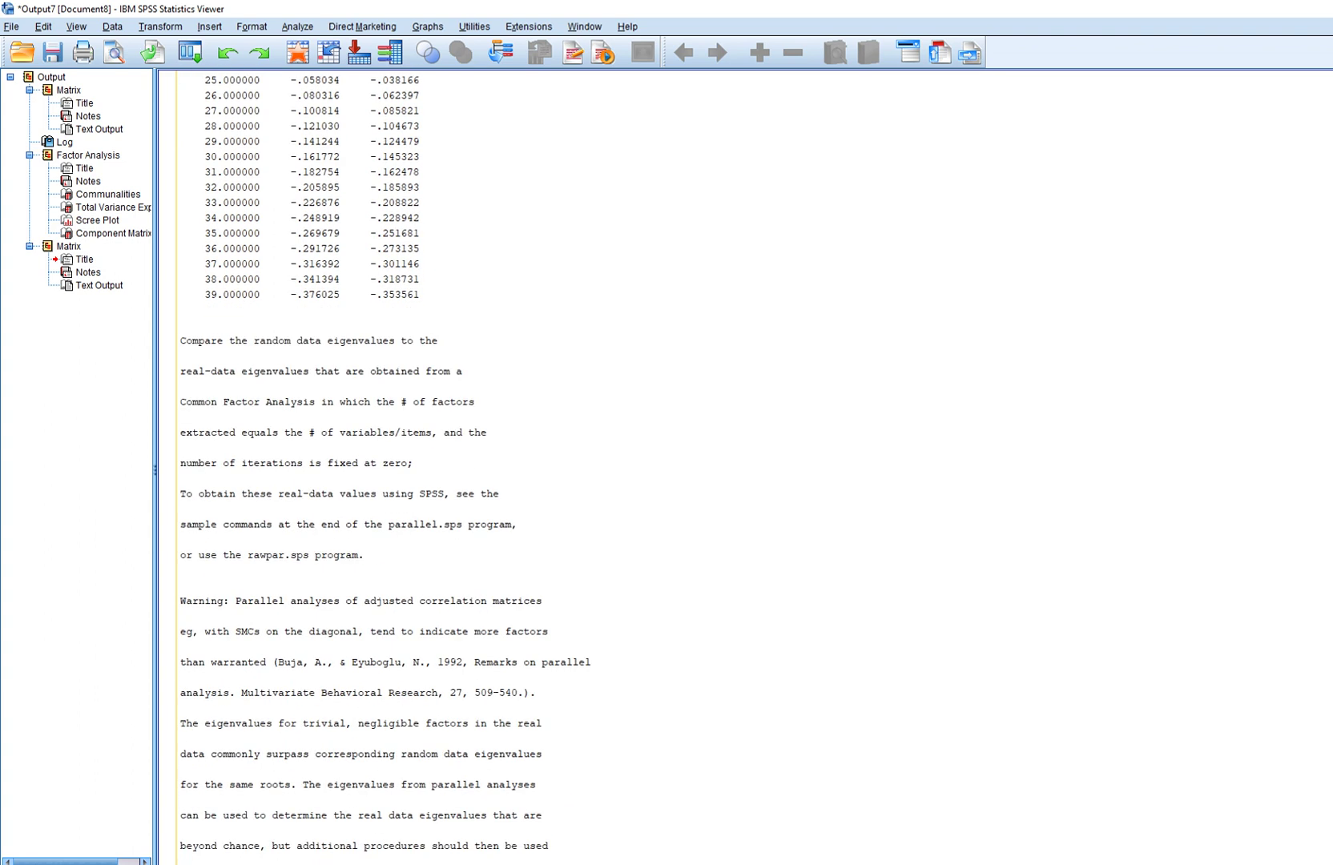
{"action": "key", "text": "alt+Tab"}
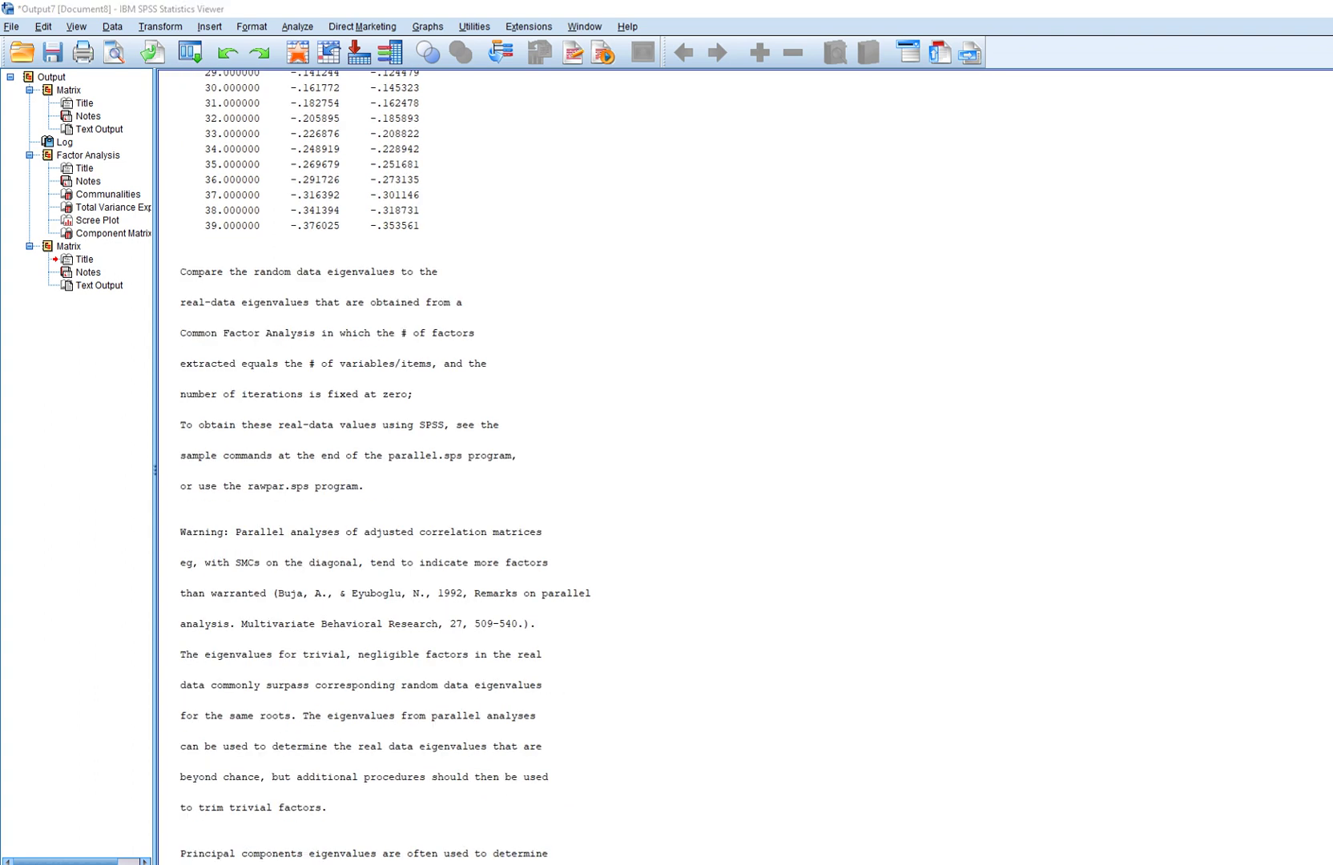
{"action": "left_click_drag", "start_coordinate": [210, 283], "coordinate": [396, 278]}
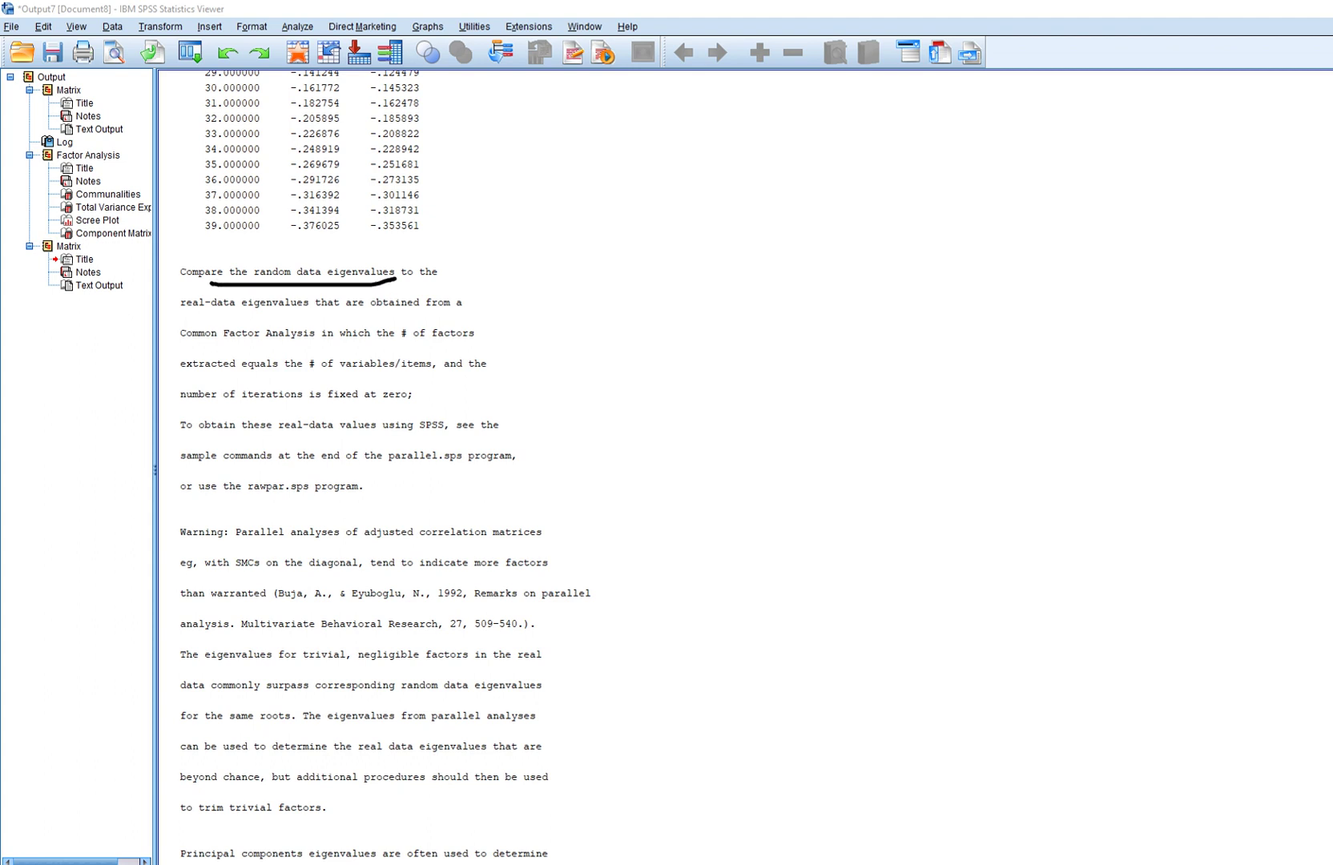
{"action": "left_click_drag", "start_coordinate": [203, 312], "coordinate": [271, 317]}
{"action": "left_click_drag", "start_coordinate": [277, 542], "coordinate": [537, 547]}
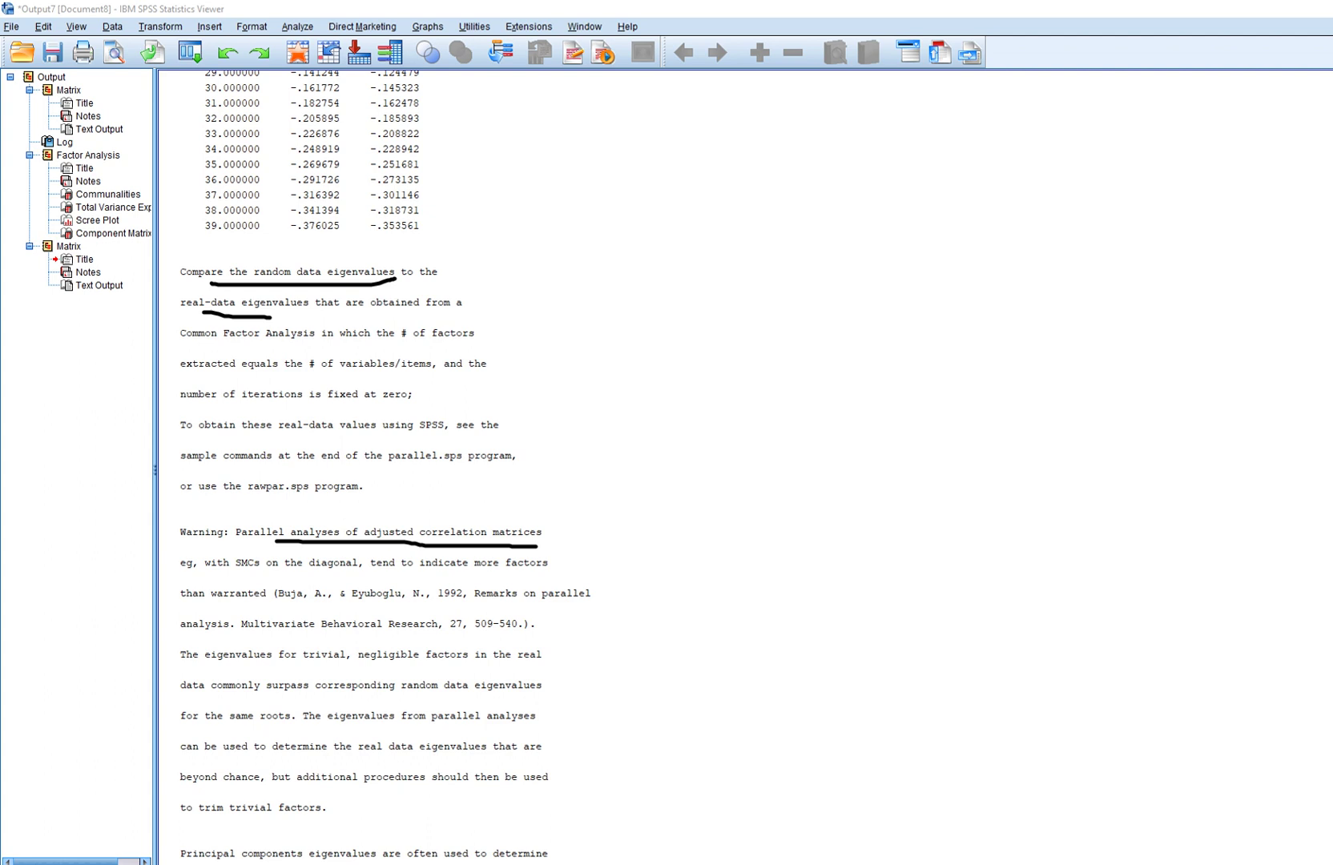
{"action": "left_click_drag", "start_coordinate": [230, 574], "coordinate": [540, 579]}
{"action": "left_click_drag", "start_coordinate": [190, 601], "coordinate": [230, 605]}
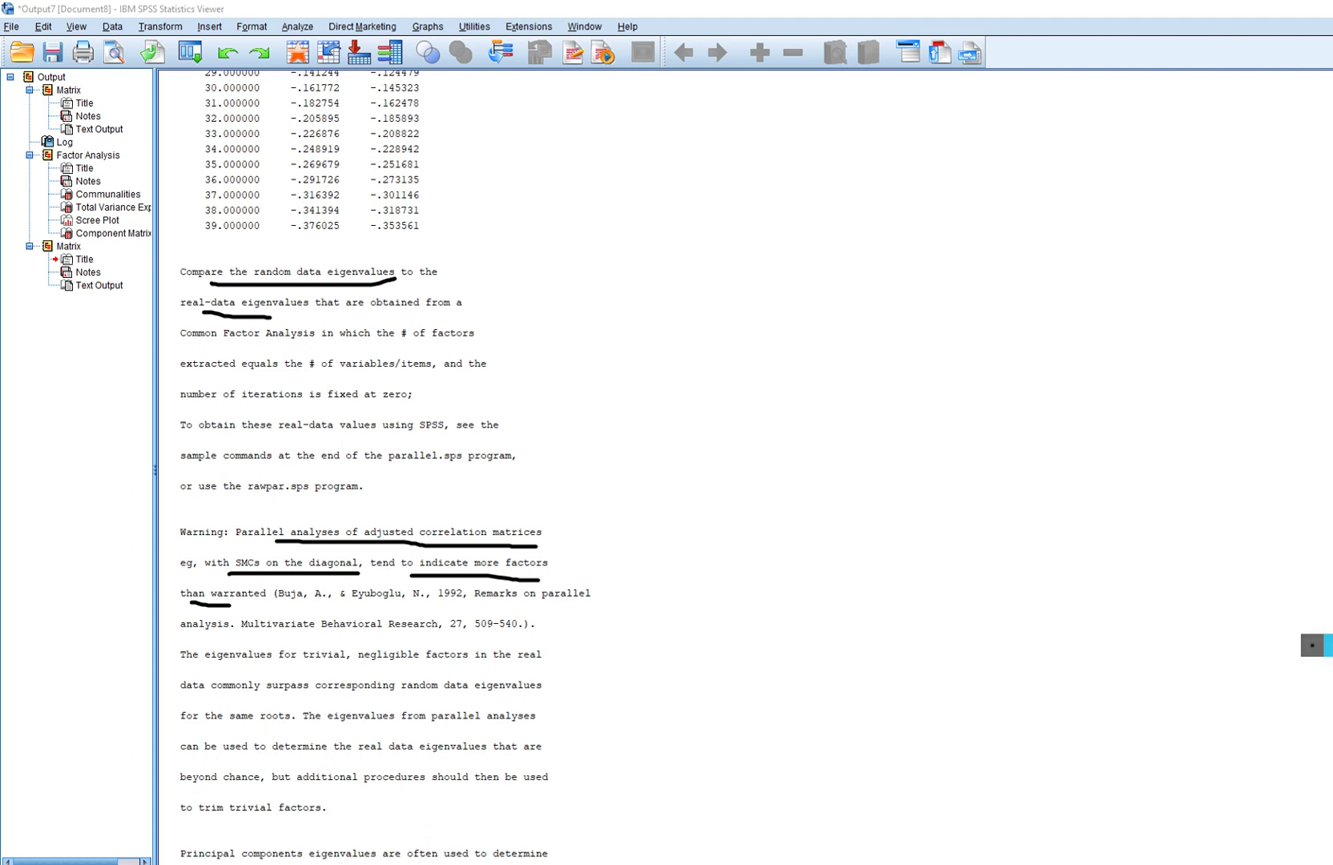
{"action": "key", "text": "Escape"}
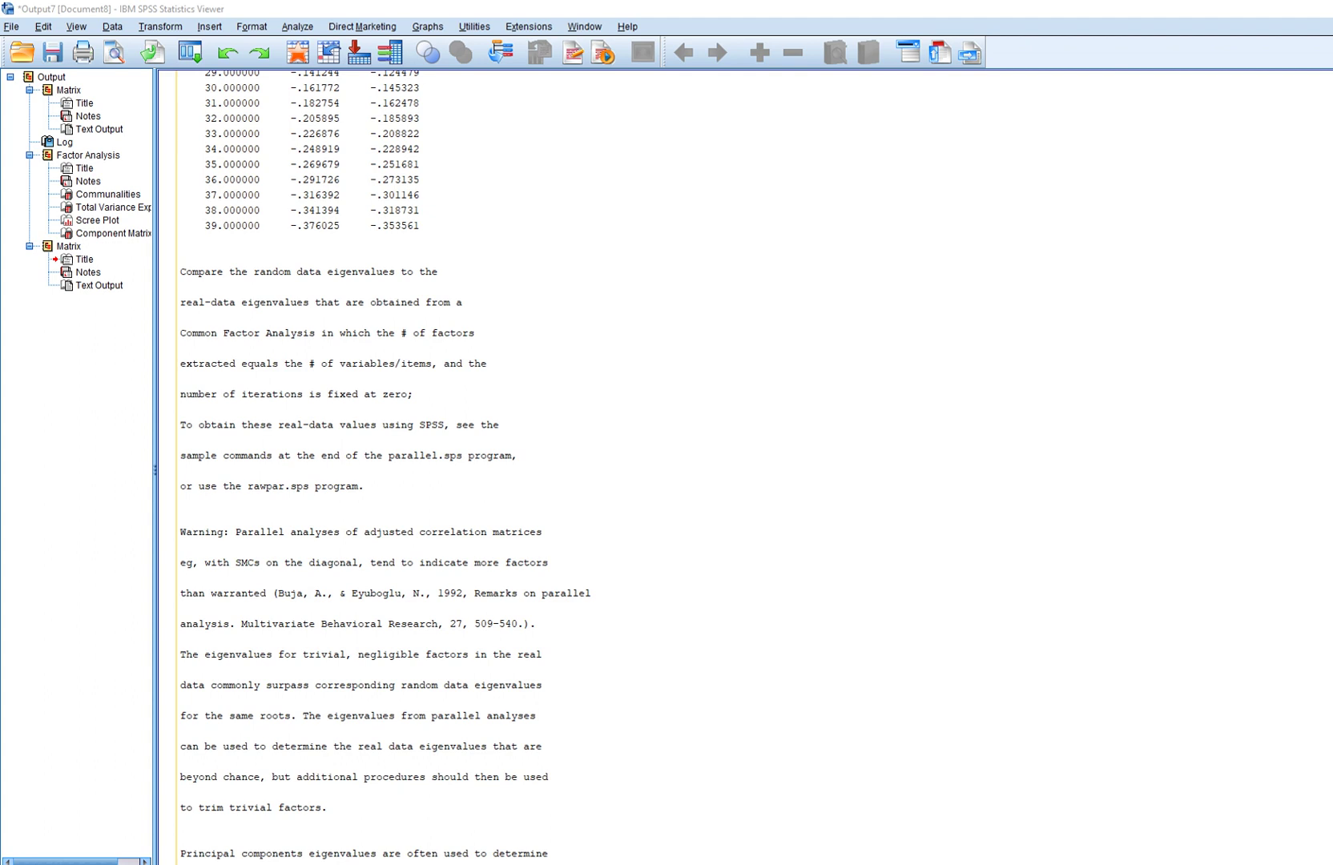
Step: Read the remaining output notes on using principal components versus principal axis eigenvalues to determine the number of factors
{"action": "scroll", "coordinate": [641, 464], "scroll_direction": "down", "scroll_amount": 3}
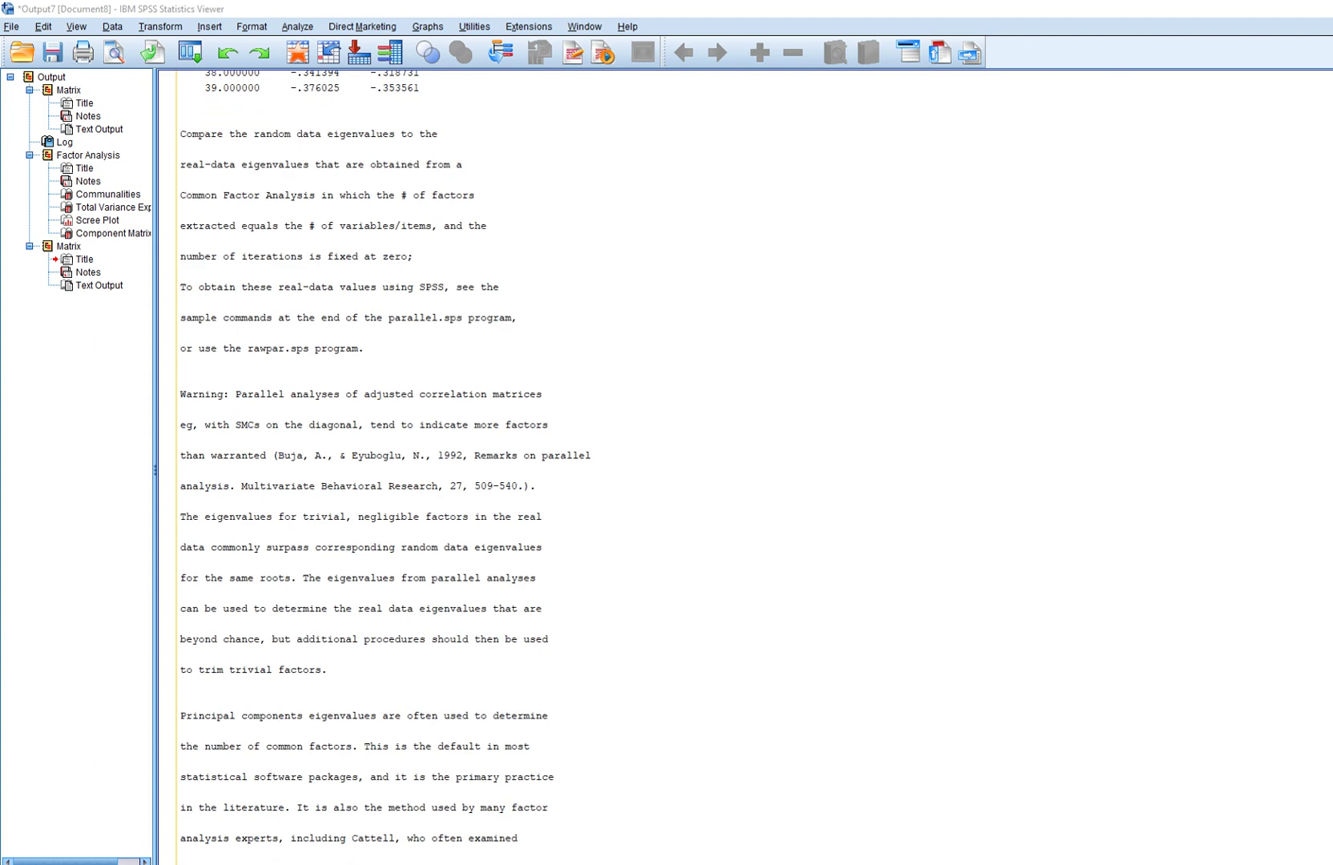
{"action": "scroll", "coordinate": [393, 424], "scroll_direction": "down", "scroll_amount": 6}
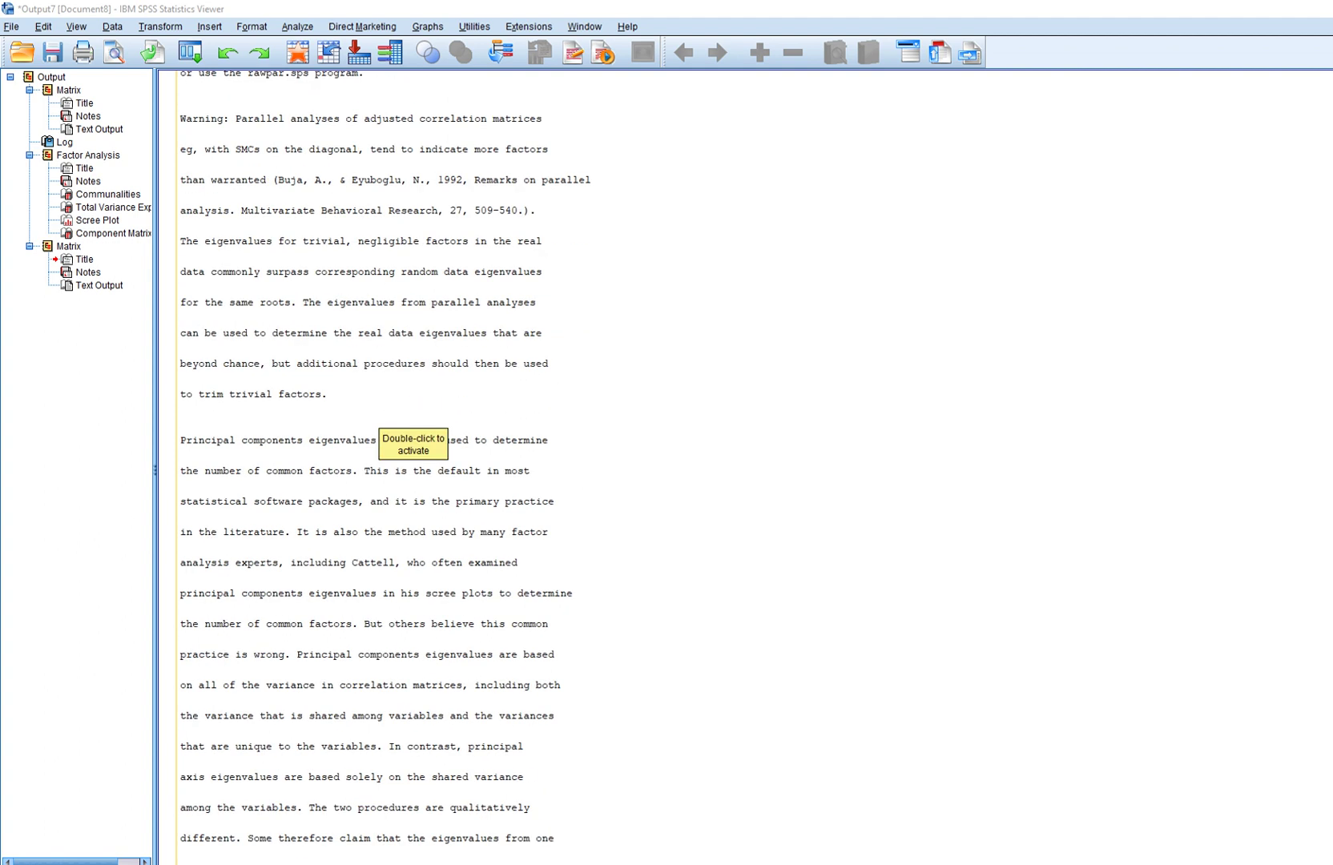
{"action": "left_click", "coordinate": [378, 421]}
{"action": "scroll", "coordinate": [379, 421], "scroll_direction": "down", "scroll_amount": 14}
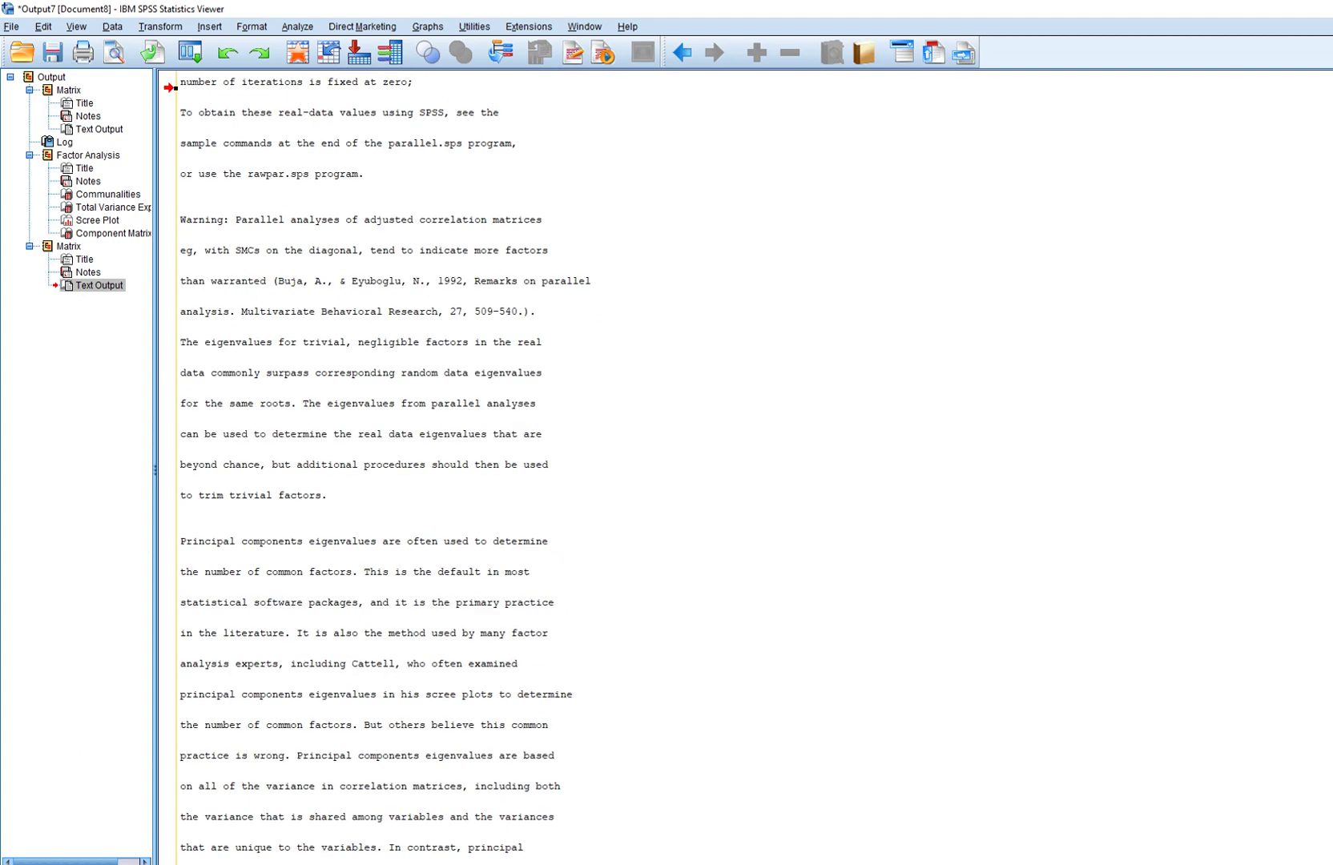
Step: Review the closing output notes on trimming trivial factors and on shared versus unique variance, through the end of the matrix output
{"action": "scroll", "coordinate": [369, 465], "scroll_direction": "down", "scroll_amount": 3}
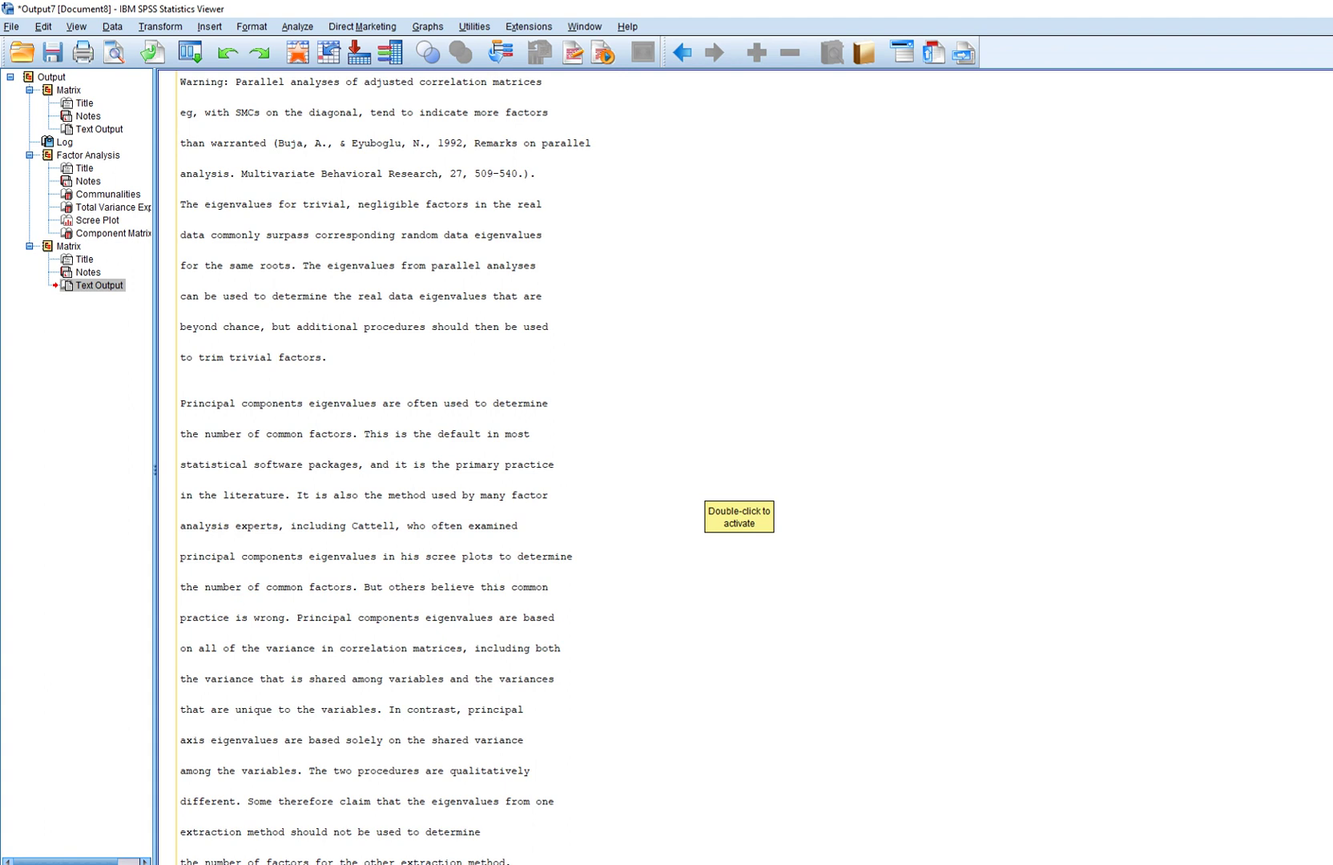
{"action": "scroll", "coordinate": [721, 496], "scroll_direction": "down", "scroll_amount": 3}
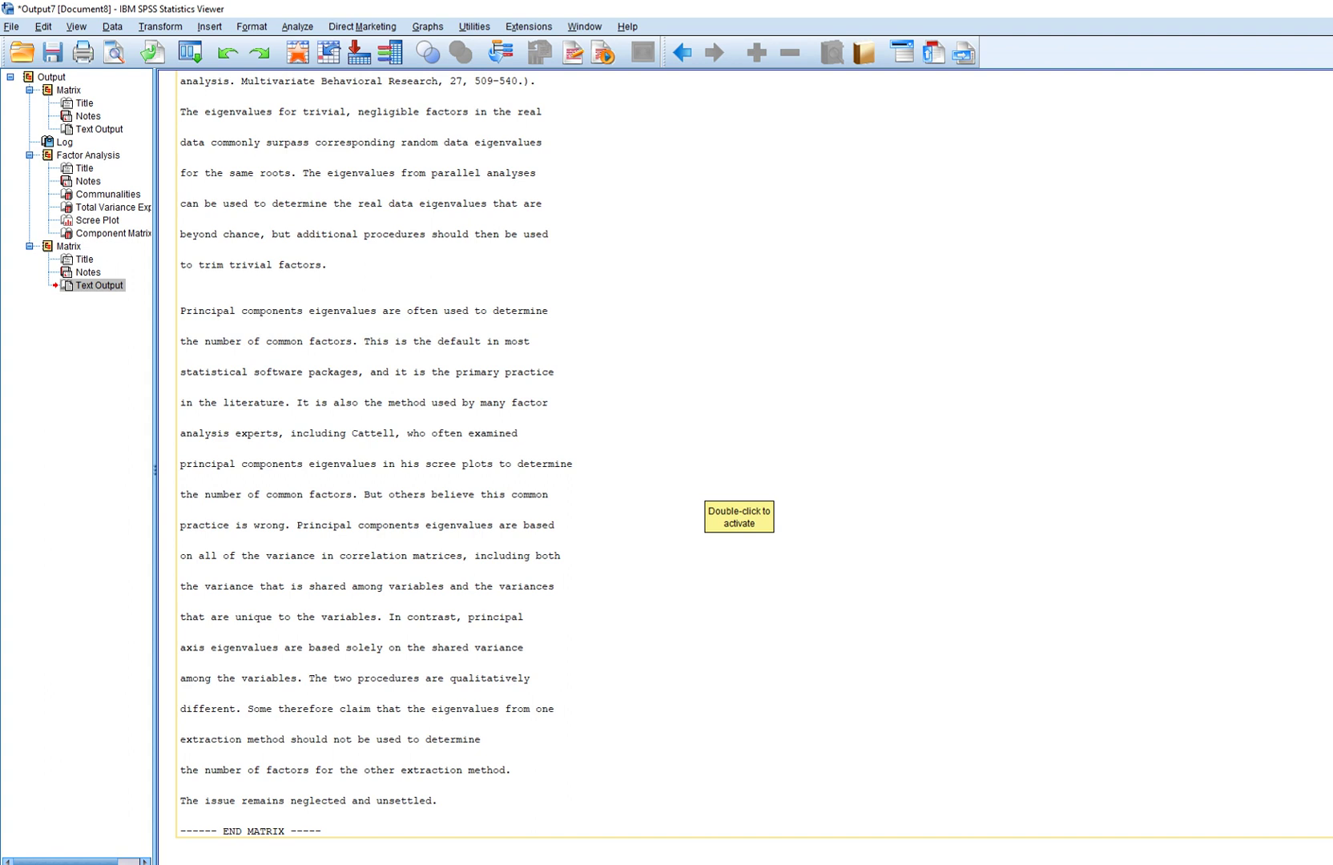
{"action": "scroll", "coordinate": [720, 496], "scroll_direction": "up", "scroll_amount": 5}
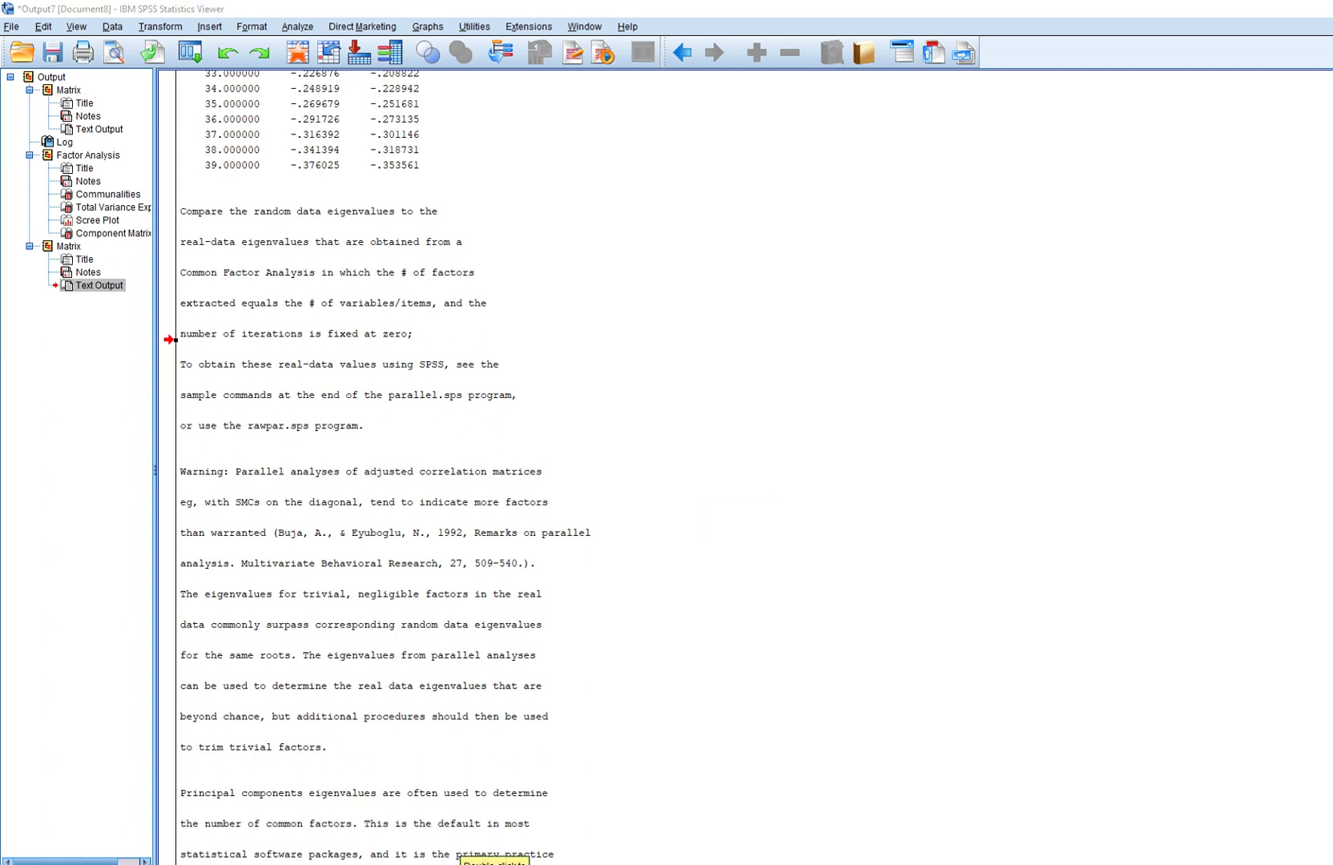
Step: Switch to the syntax window and rerun the entire selected principal axis/common factor parallel analysis
{"action": "left_click", "coordinate": [461, 801]}
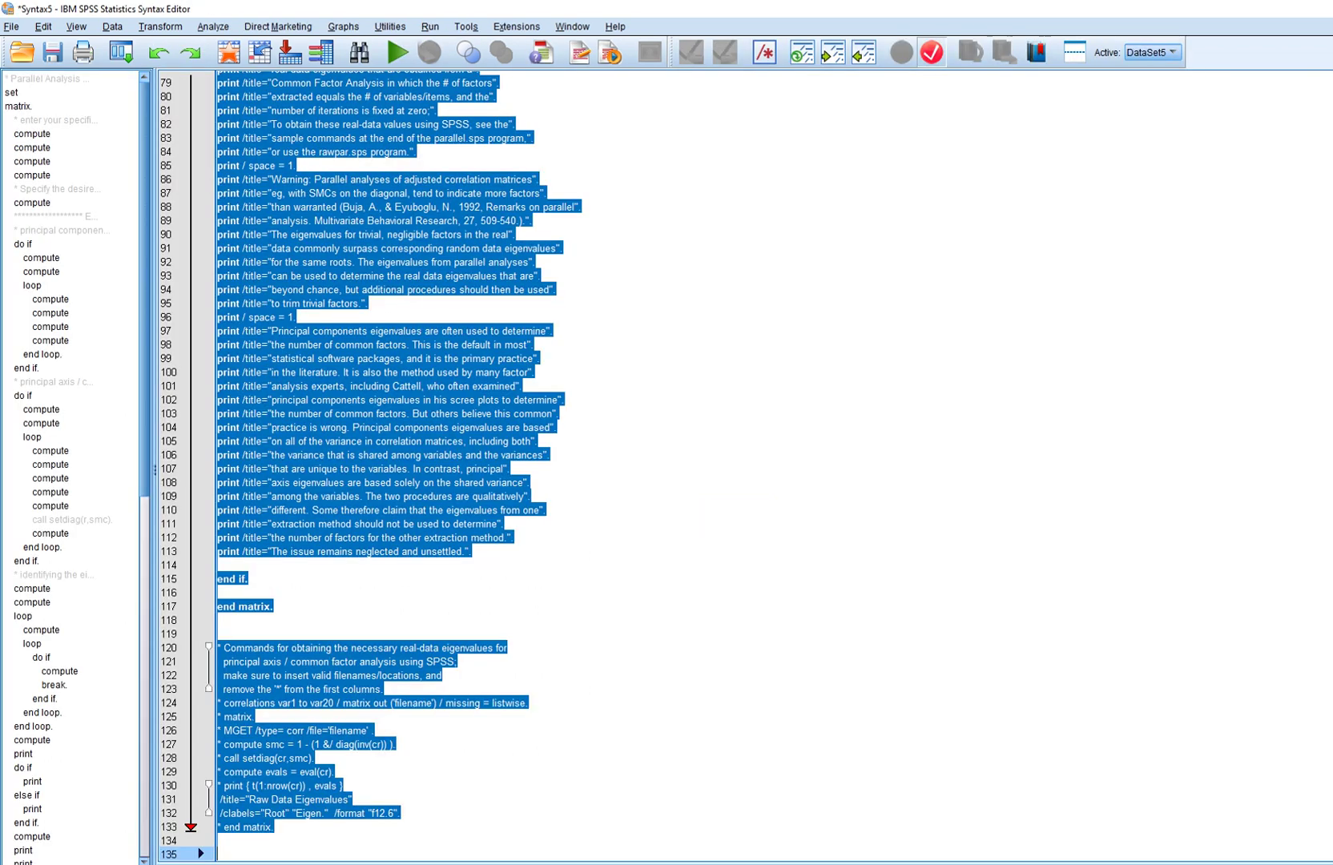
{"action": "scroll", "coordinate": [399, 466], "scroll_direction": "up", "scroll_amount": 5}
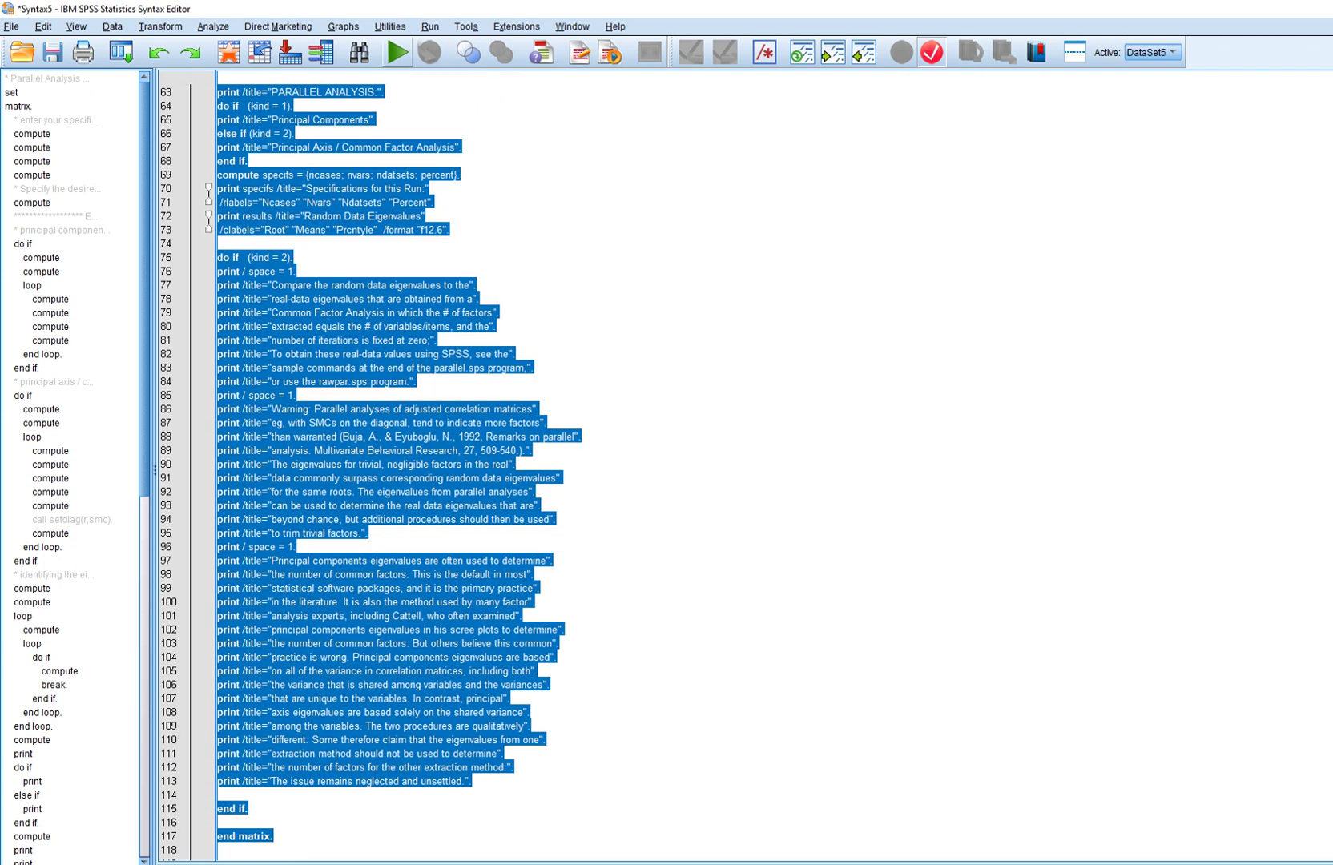
{"action": "left_click", "coordinate": [397, 53]}
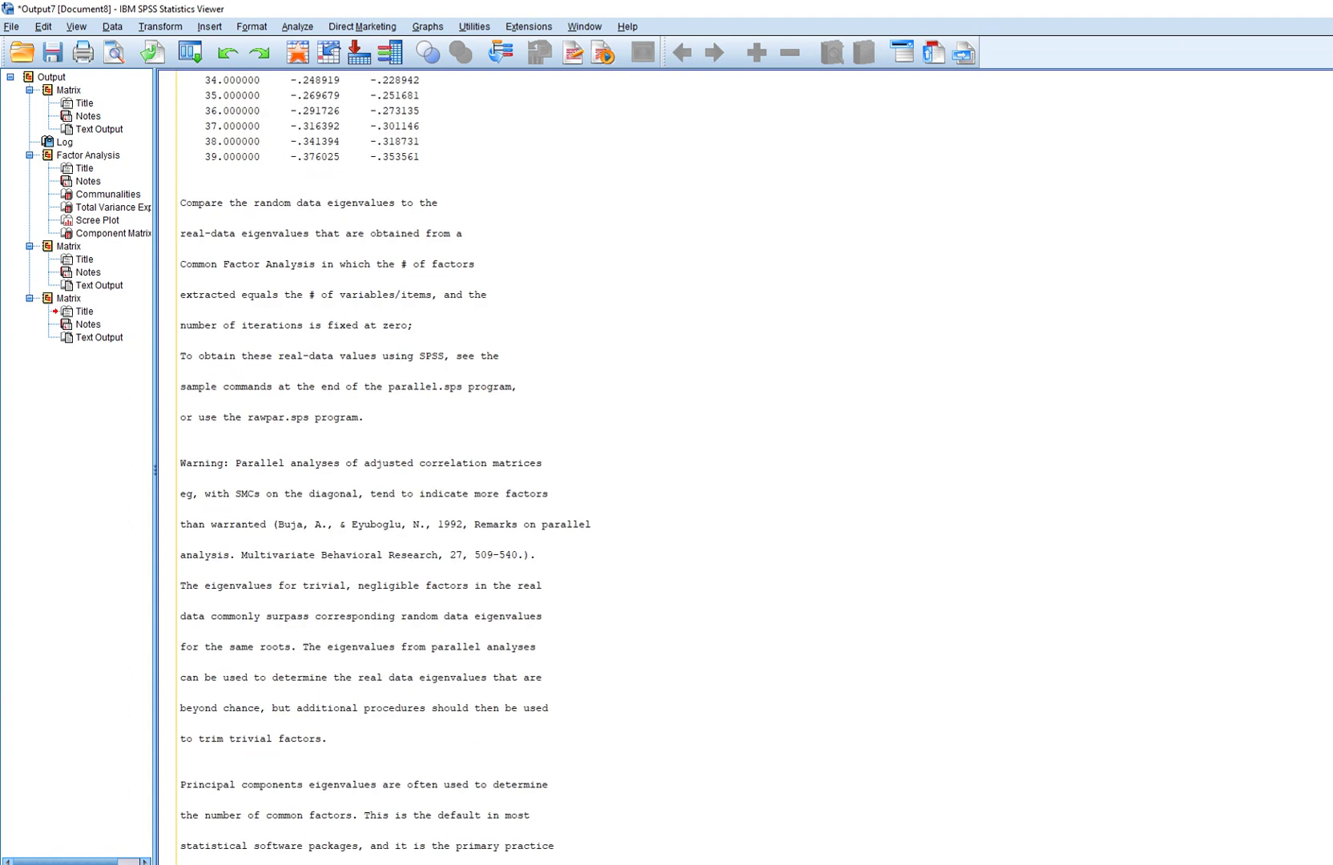
{"action": "scroll", "coordinate": [745, 467], "scroll_direction": "up", "scroll_amount": 3}
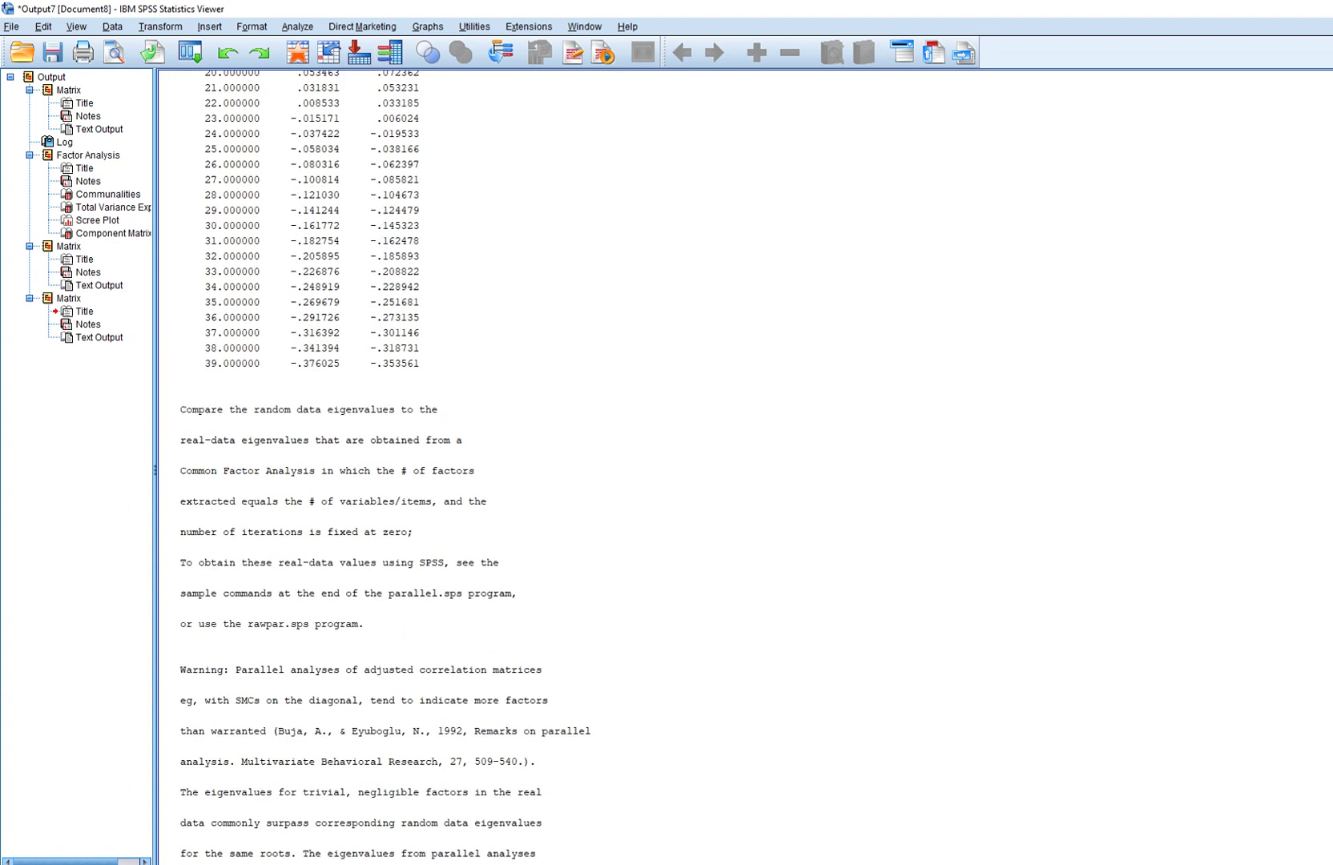
Step: Run a factor analysis on the questionnaire items using Principal components extraction, eigenvalues greater than 1 and a scree plot
{"action": "left_click", "coordinate": [297, 26]}
{"action": "mouse_move", "coordinate": [372, 257]}
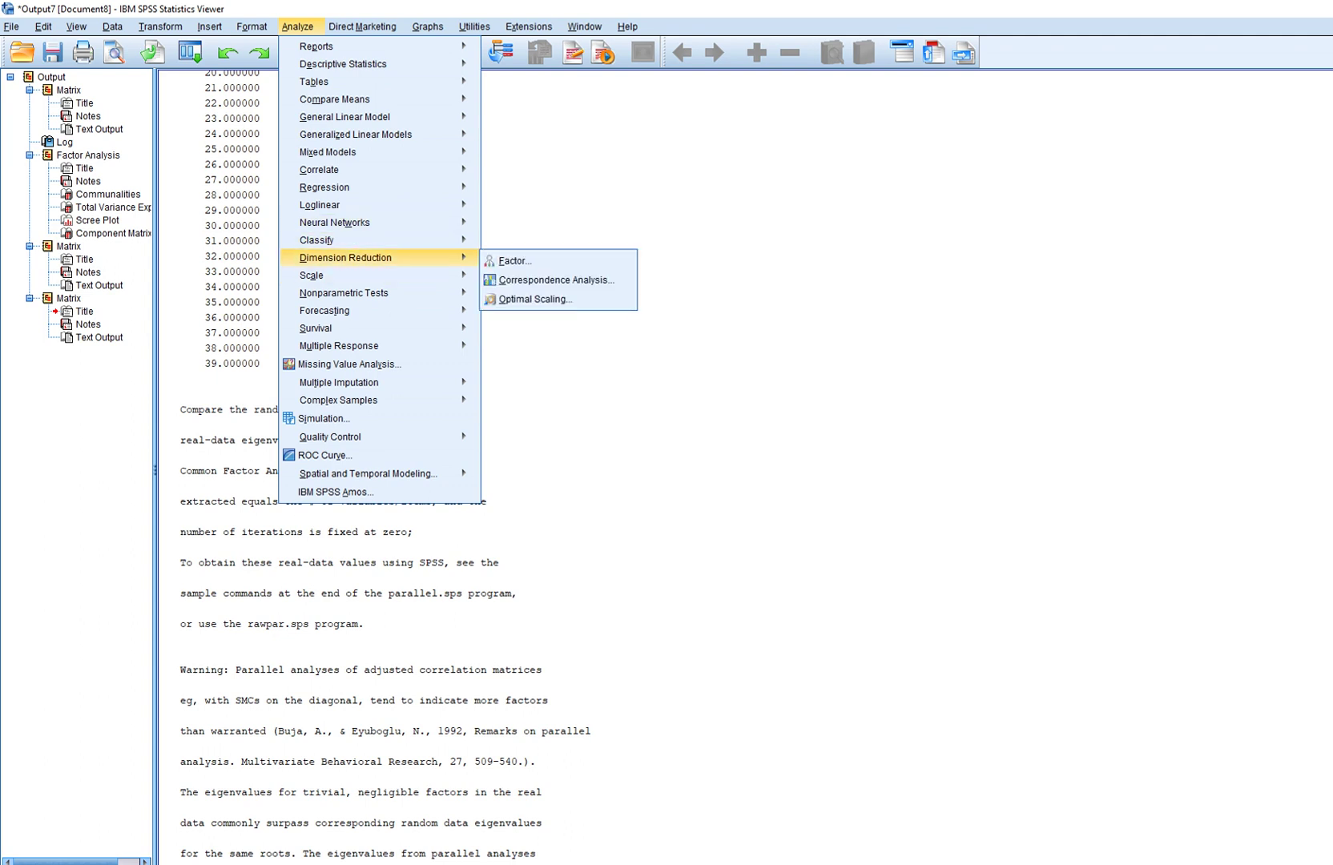
{"action": "left_click", "coordinate": [514, 260]}
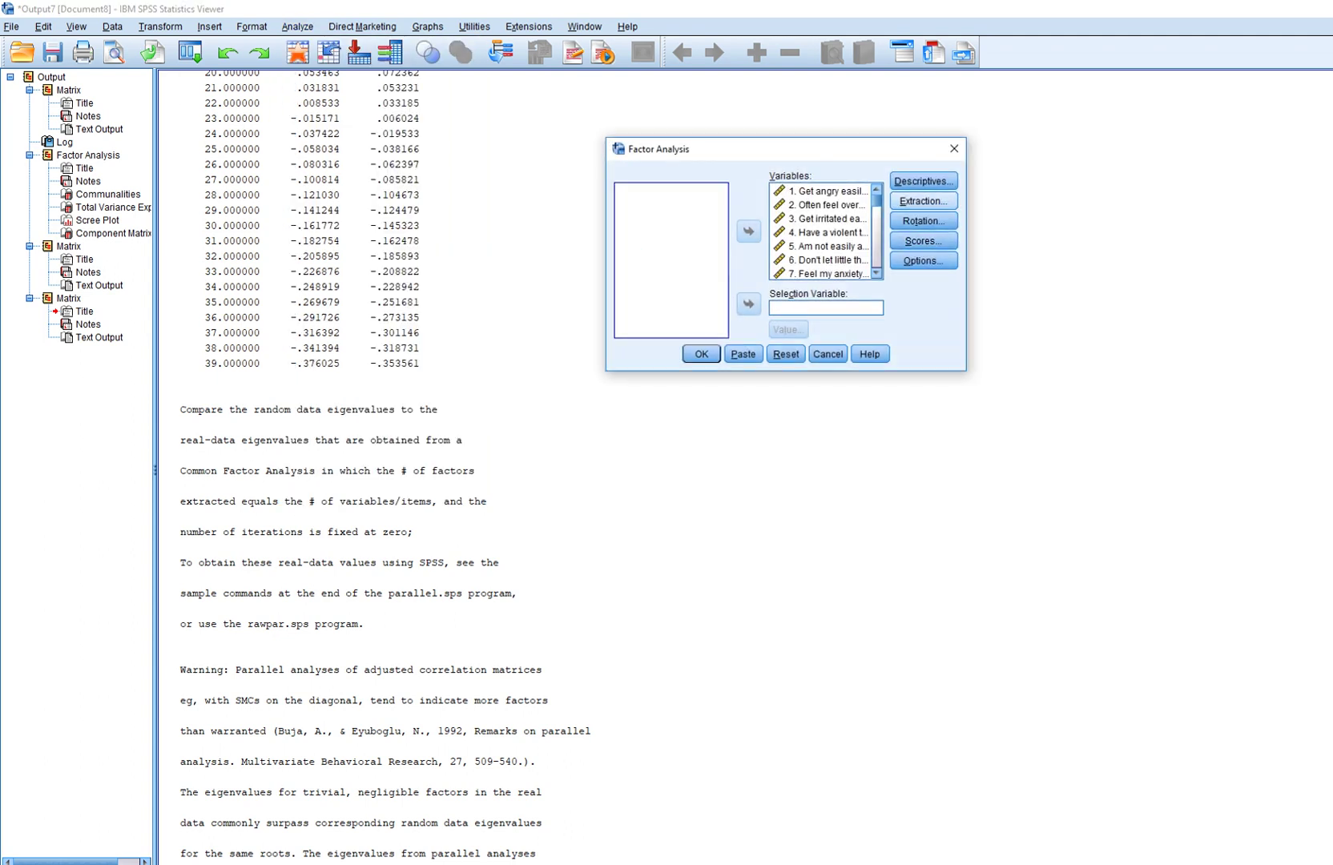
{"action": "left_click", "coordinate": [922, 201]}
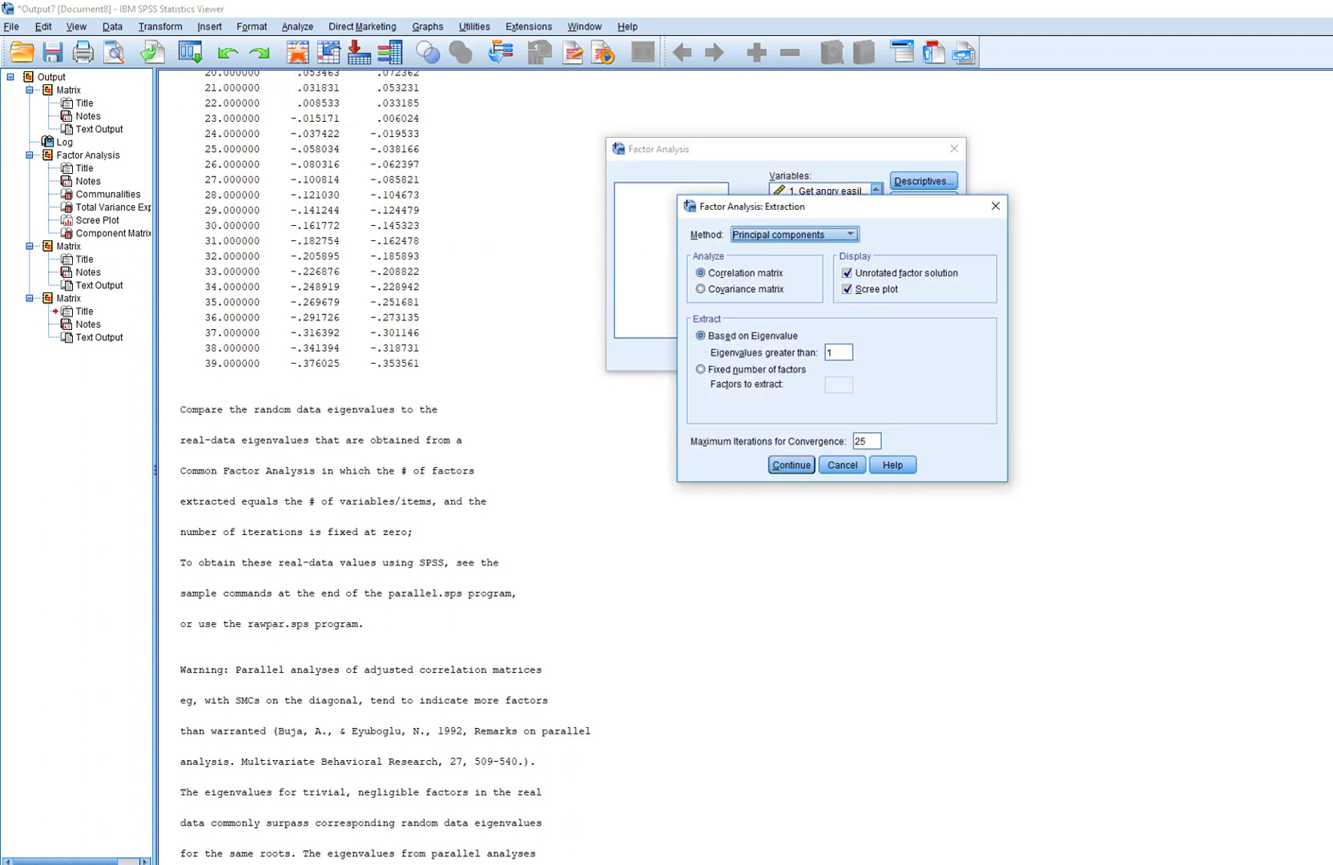
{"action": "left_click", "coordinate": [794, 234]}
{"action": "left_click", "coordinate": [794, 306]}
{"action": "left_click", "coordinate": [995, 206]}
{"action": "left_click", "coordinate": [703, 350]}
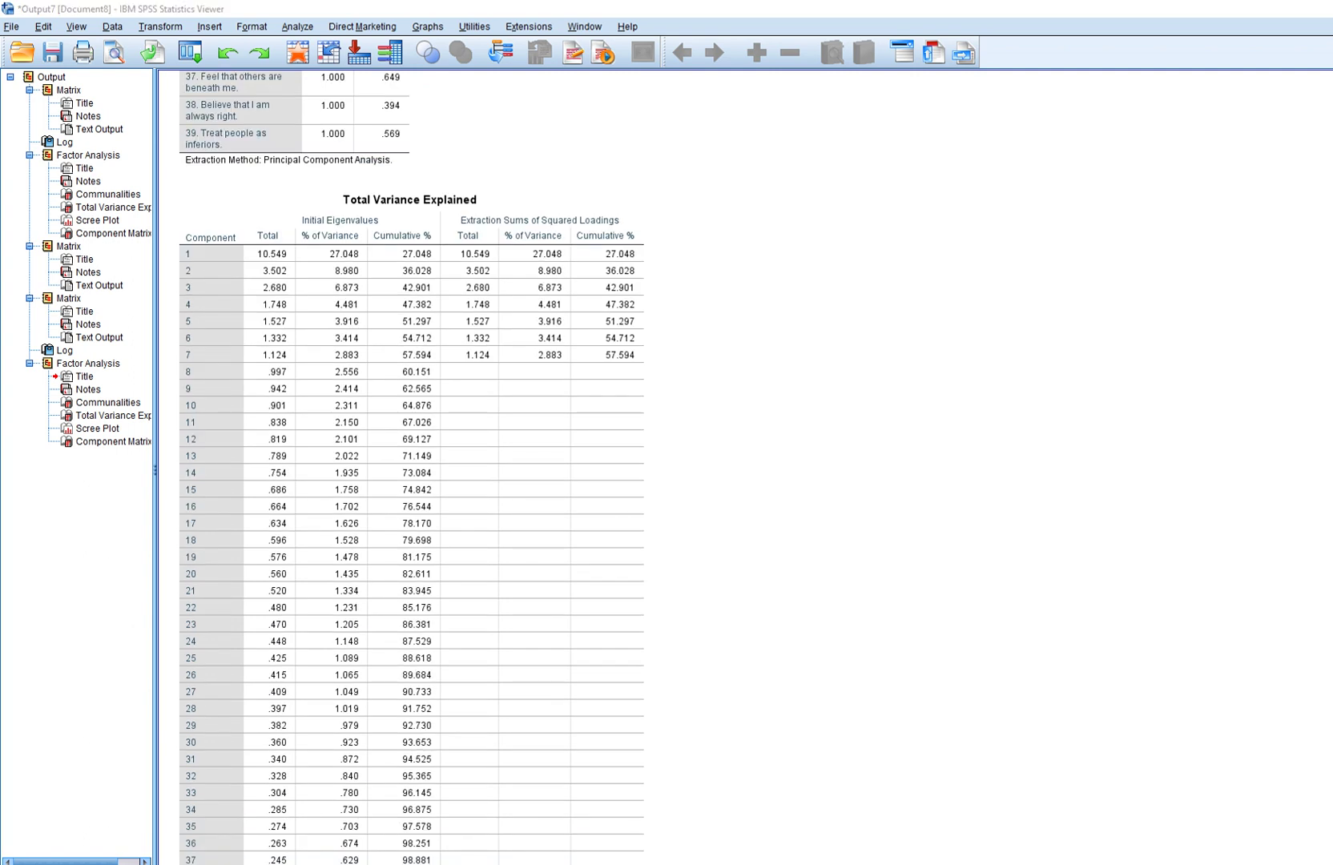
Step: Compare the initial eigenvalues with the extraction sums of squared loadings in the Total Variance Explained table, marking them PCA and PAX
{"action": "left_click_drag", "start_coordinate": [440, 215], "coordinate": [453, 362]}
{"action": "mouse_move", "coordinate": [270, 193]}
{"action": "left_mouse_down"}
{"action": "mouse_move", "coordinate": [271, 221]}
{"action": "mouse_move", "coordinate": [320, 205]}
{"action": "mouse_move", "coordinate": [333, 180]}
{"action": "mouse_move", "coordinate": [341, 198]}
{"action": "mouse_move", "coordinate": [349, 187]}
{"action": "left_mouse_up"}
{"action": "mouse_move", "coordinate": [530, 178]}
{"action": "left_mouse_down"}
{"action": "mouse_move", "coordinate": [528, 201]}
{"action": "mouse_move", "coordinate": [543, 186]}
{"action": "mouse_move", "coordinate": [532, 189]}
{"action": "mouse_move", "coordinate": [571, 201]}
{"action": "mouse_move", "coordinate": [581, 187]}
{"action": "mouse_move", "coordinate": [577, 203]}
{"action": "mouse_move", "coordinate": [591, 190]}
{"action": "left_mouse_up"}
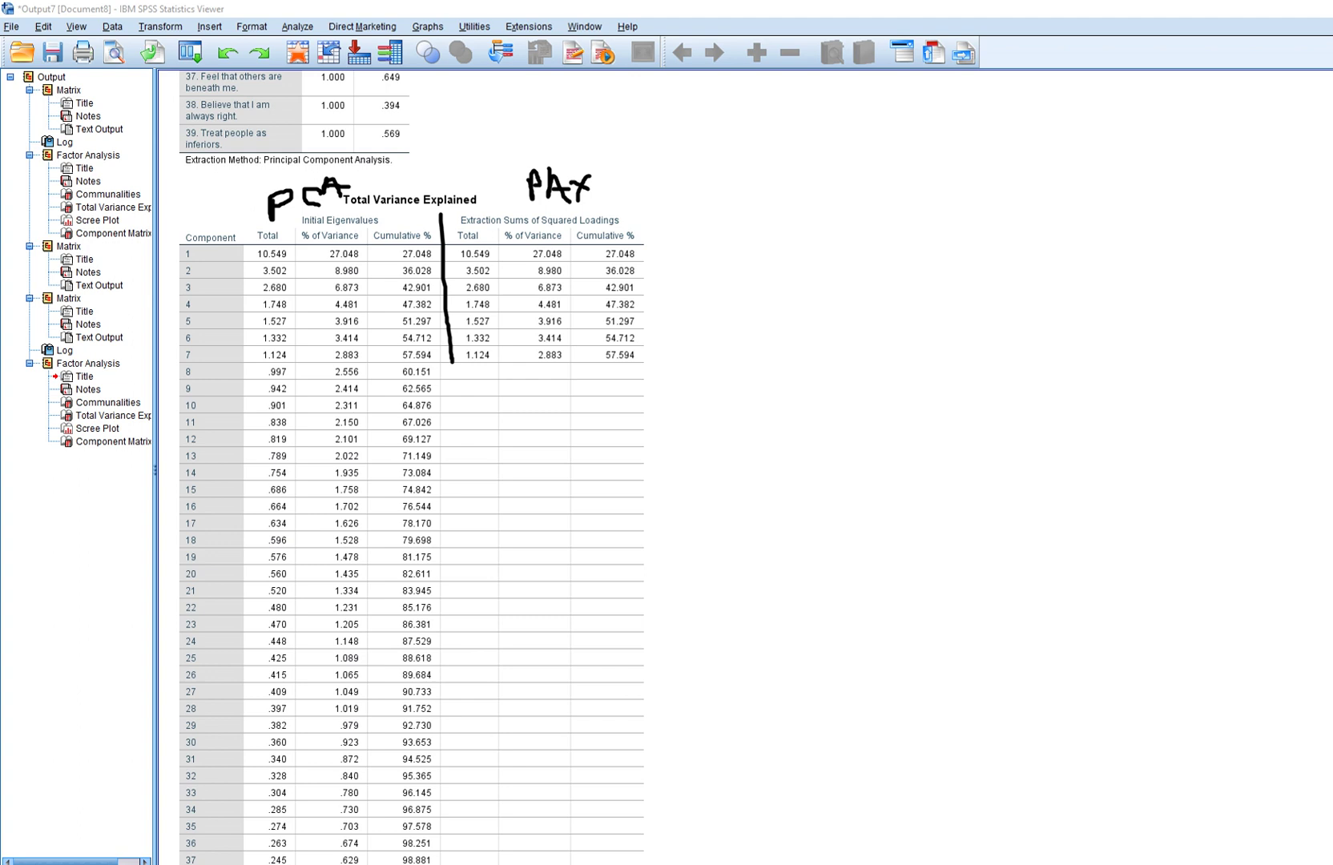
{"action": "mouse_move", "coordinate": [295, 245]}
{"action": "left_mouse_down"}
{"action": "mouse_move", "coordinate": [234, 289]}
{"action": "mouse_move", "coordinate": [250, 370]}
{"action": "mouse_move", "coordinate": [282, 258]}
{"action": "mouse_move", "coordinate": [450, 196]}
{"action": "mouse_move", "coordinate": [463, 209]}
{"action": "left_mouse_up"}
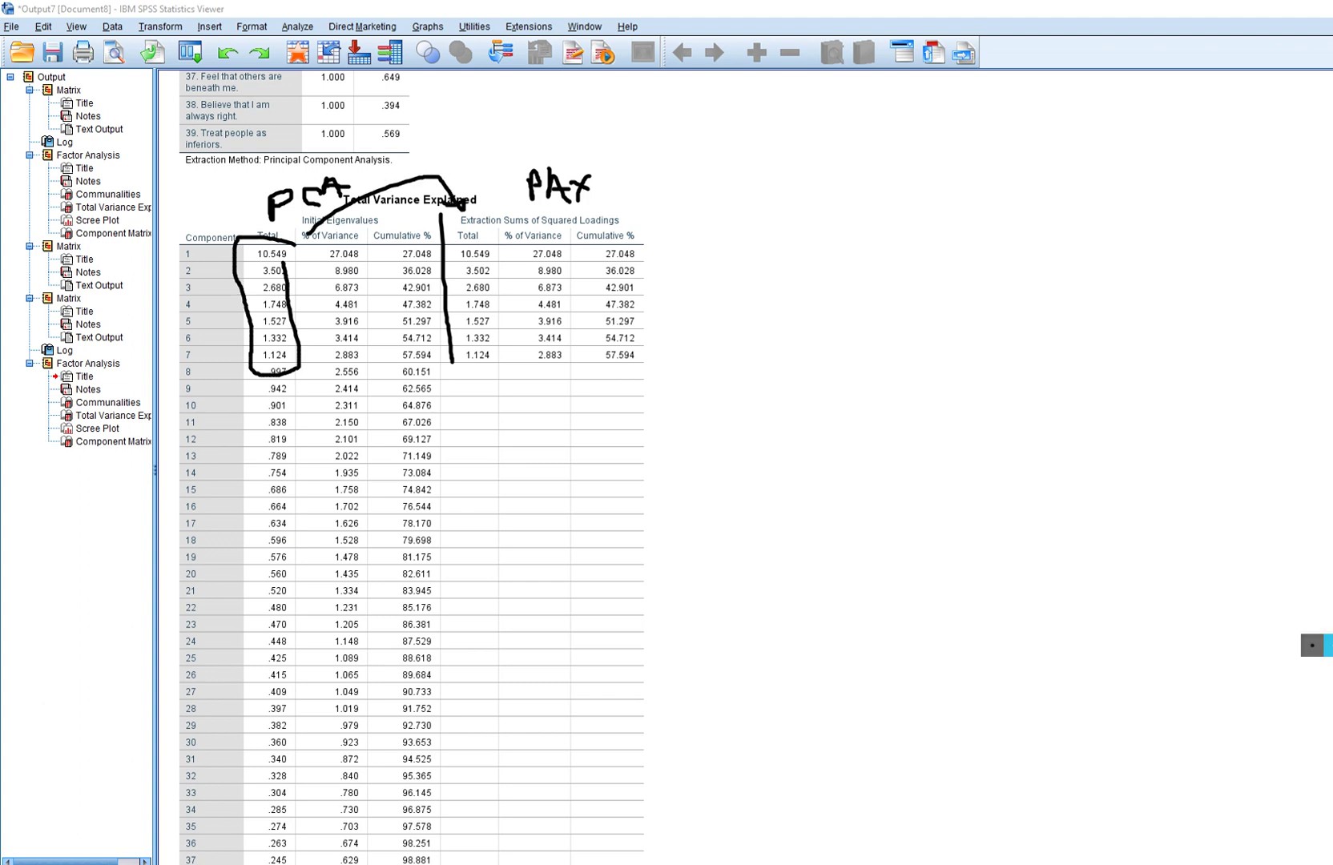
{"action": "key", "text": "Escape"}
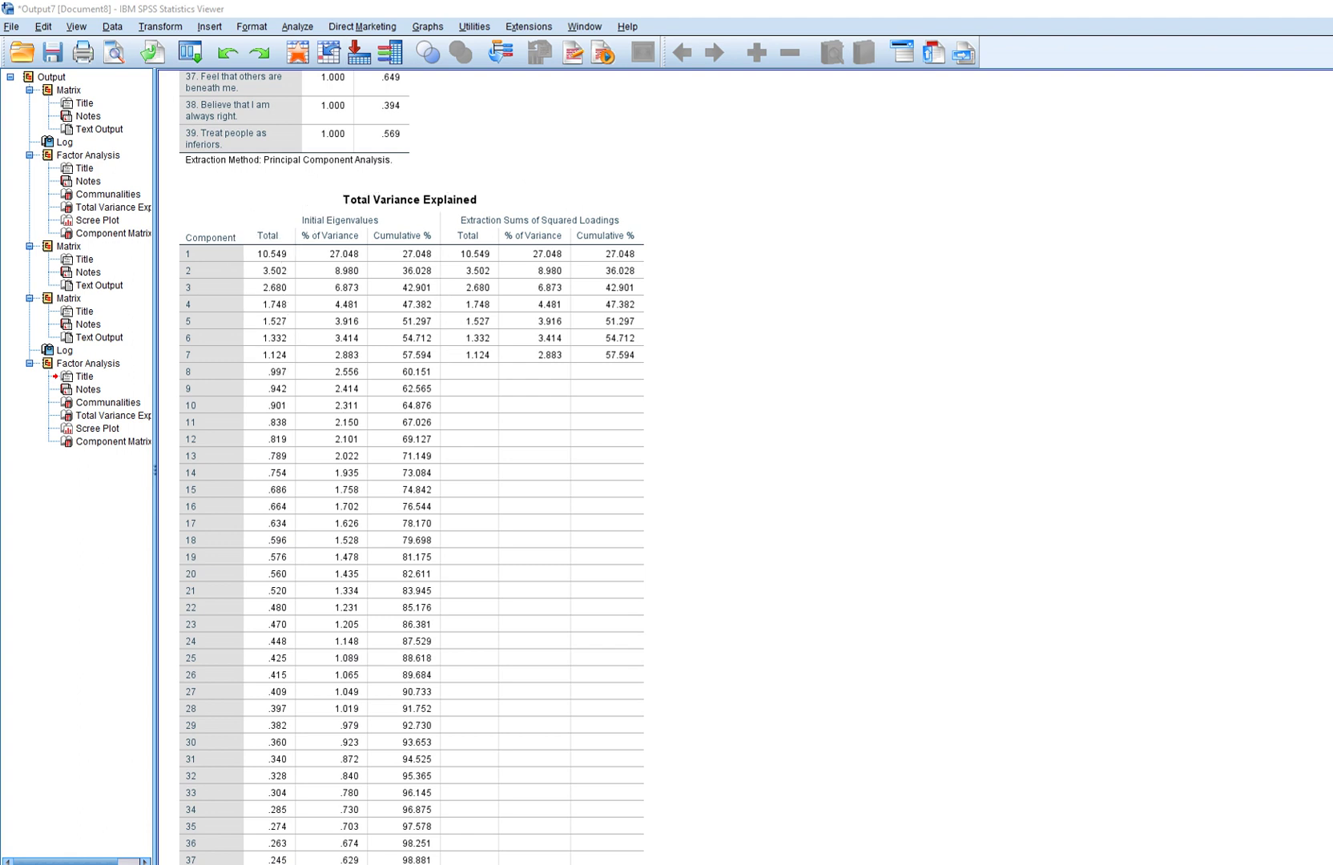
Step: Rerun the factor analysis with a fixed number of 38 factors to extract
{"action": "left_click", "coordinate": [298, 27]}
{"action": "mouse_move", "coordinate": [345, 257]}
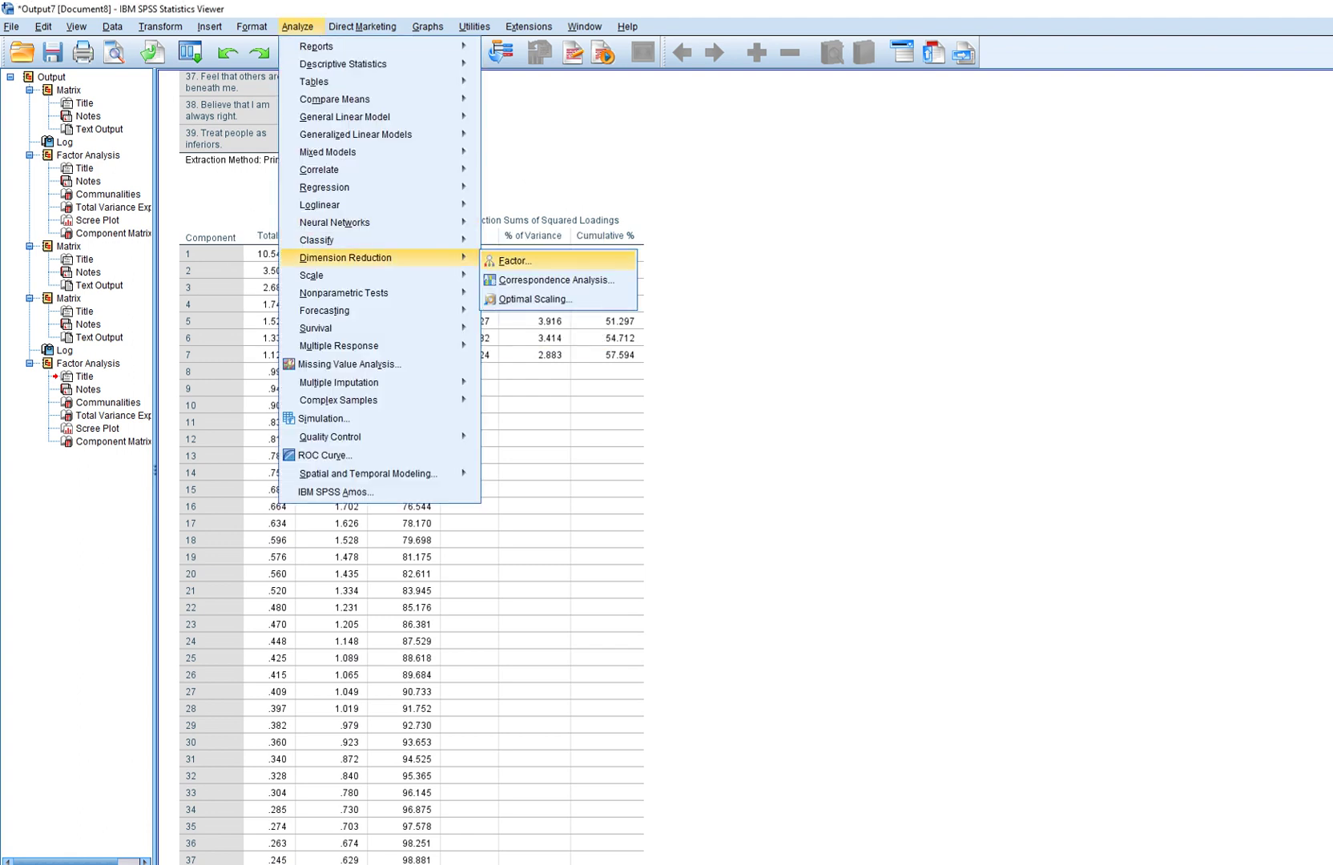
{"action": "left_click", "coordinate": [514, 260]}
{"action": "left_click", "coordinate": [923, 201]}
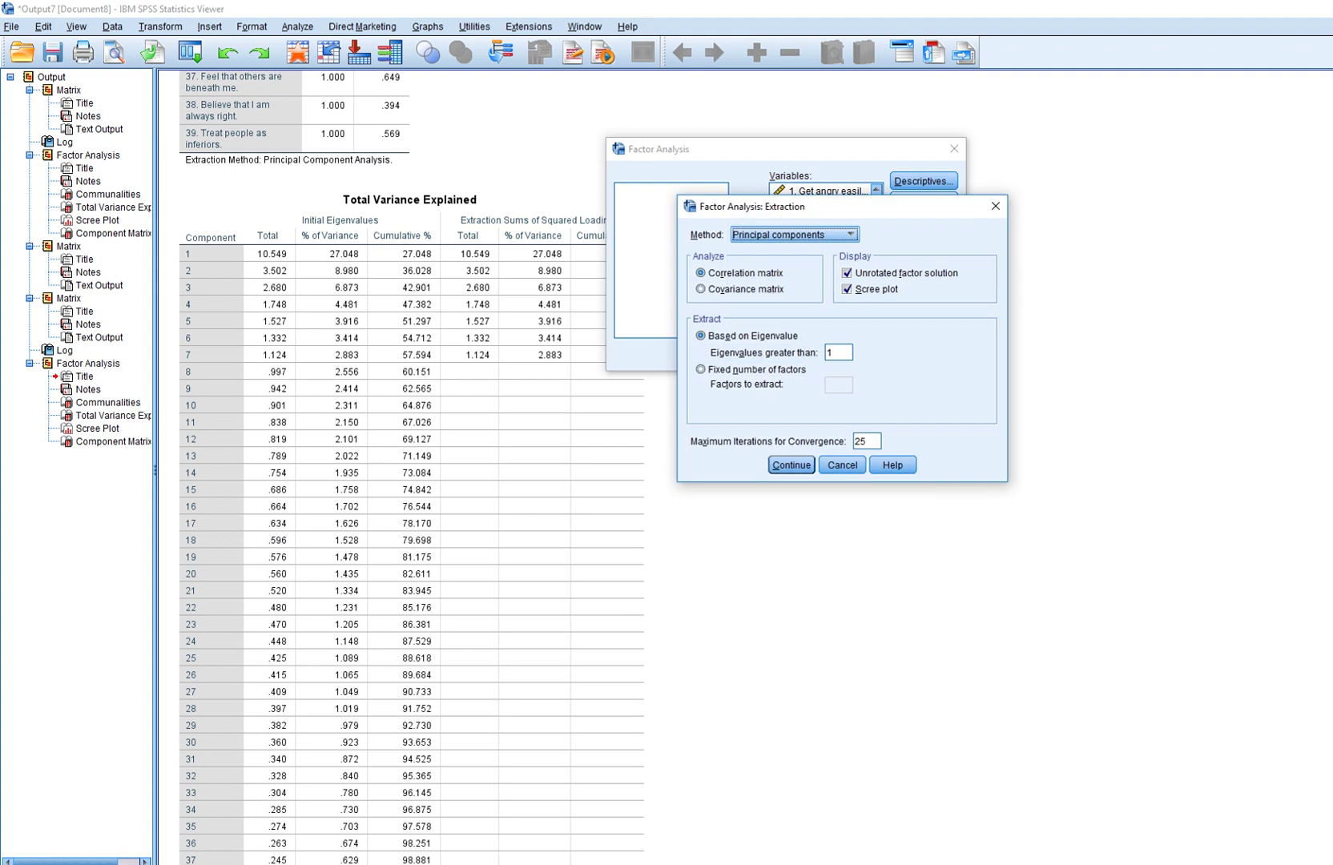
{"action": "left_click", "coordinate": [700, 369]}
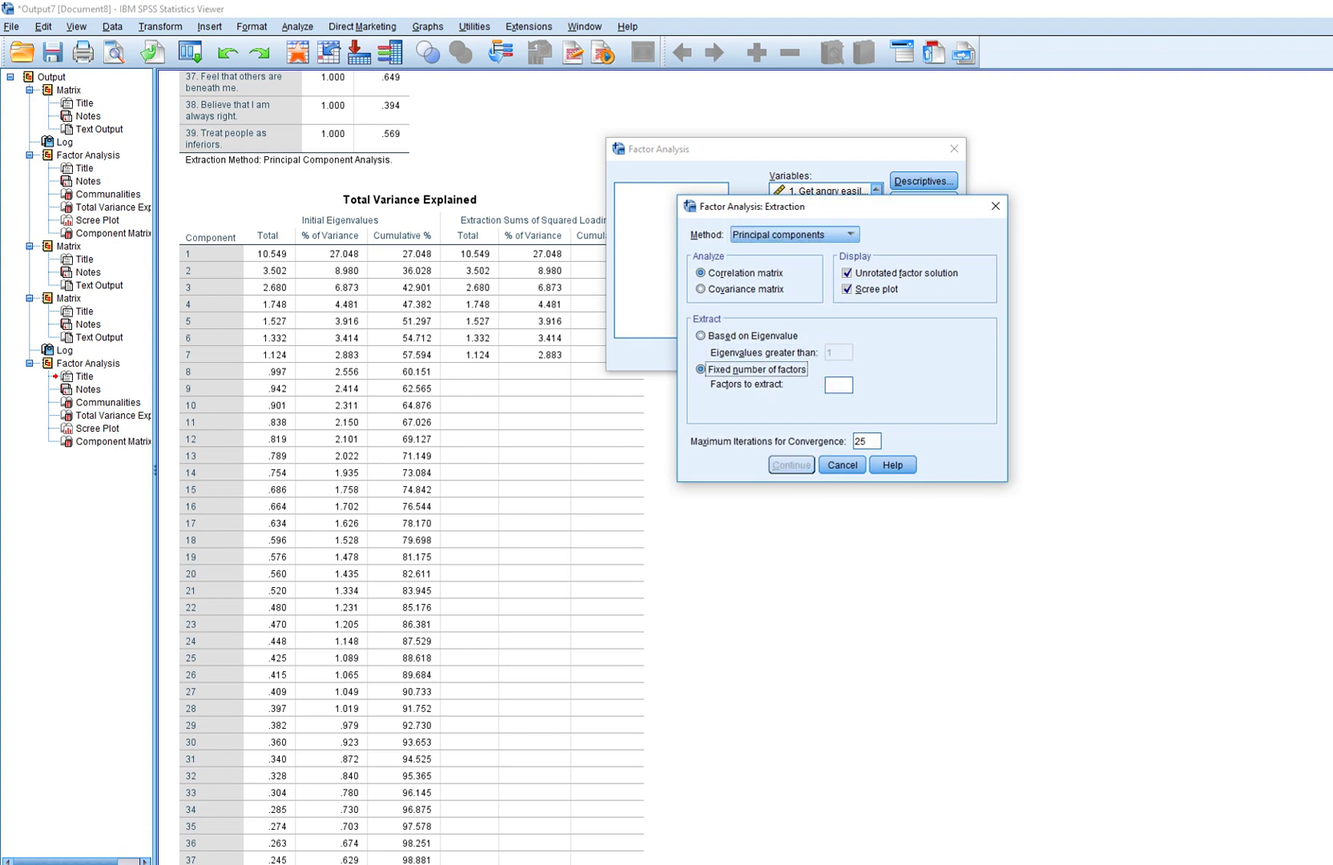
{"action": "left_click", "coordinate": [838, 385]}
{"action": "type", "text": "38"}
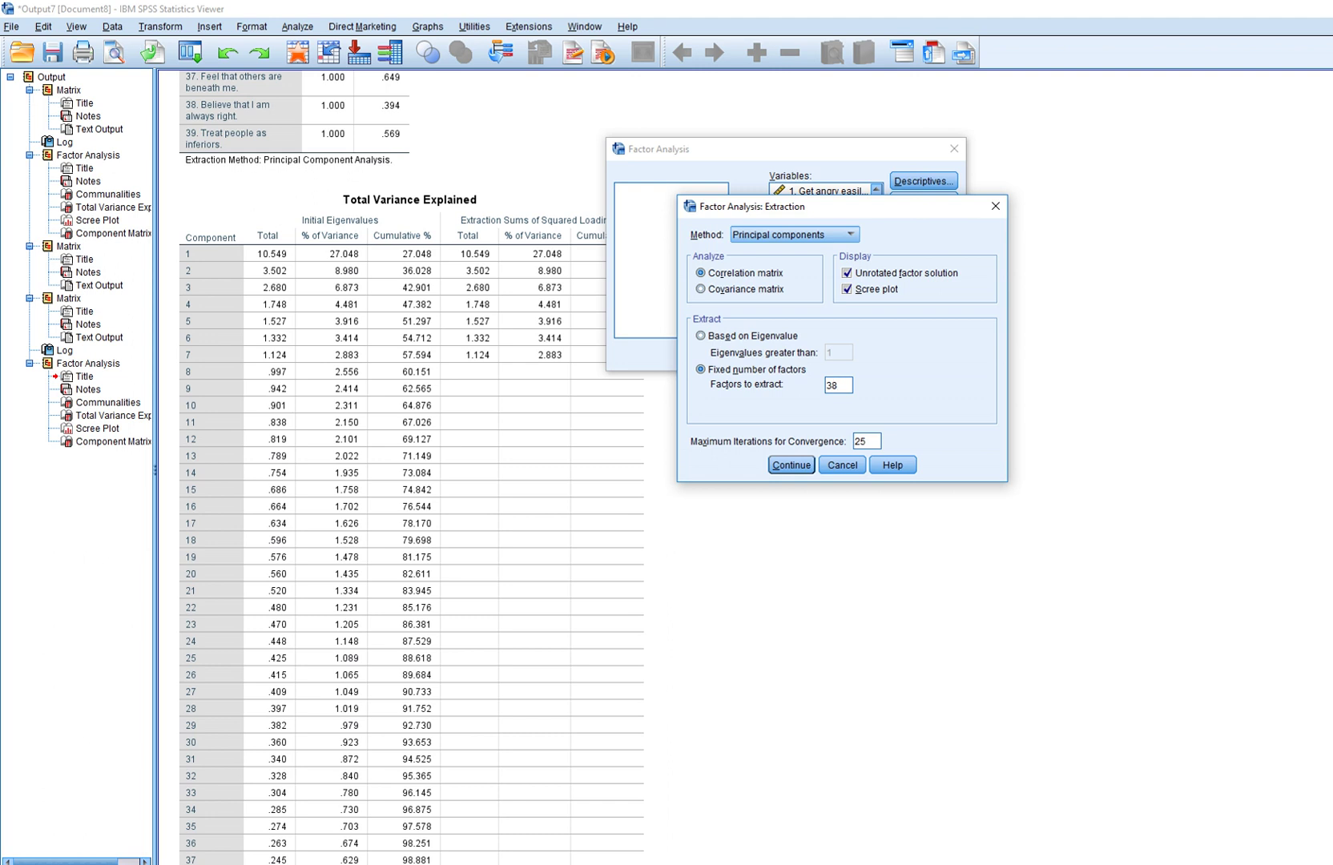
{"action": "key", "text": "Return"}
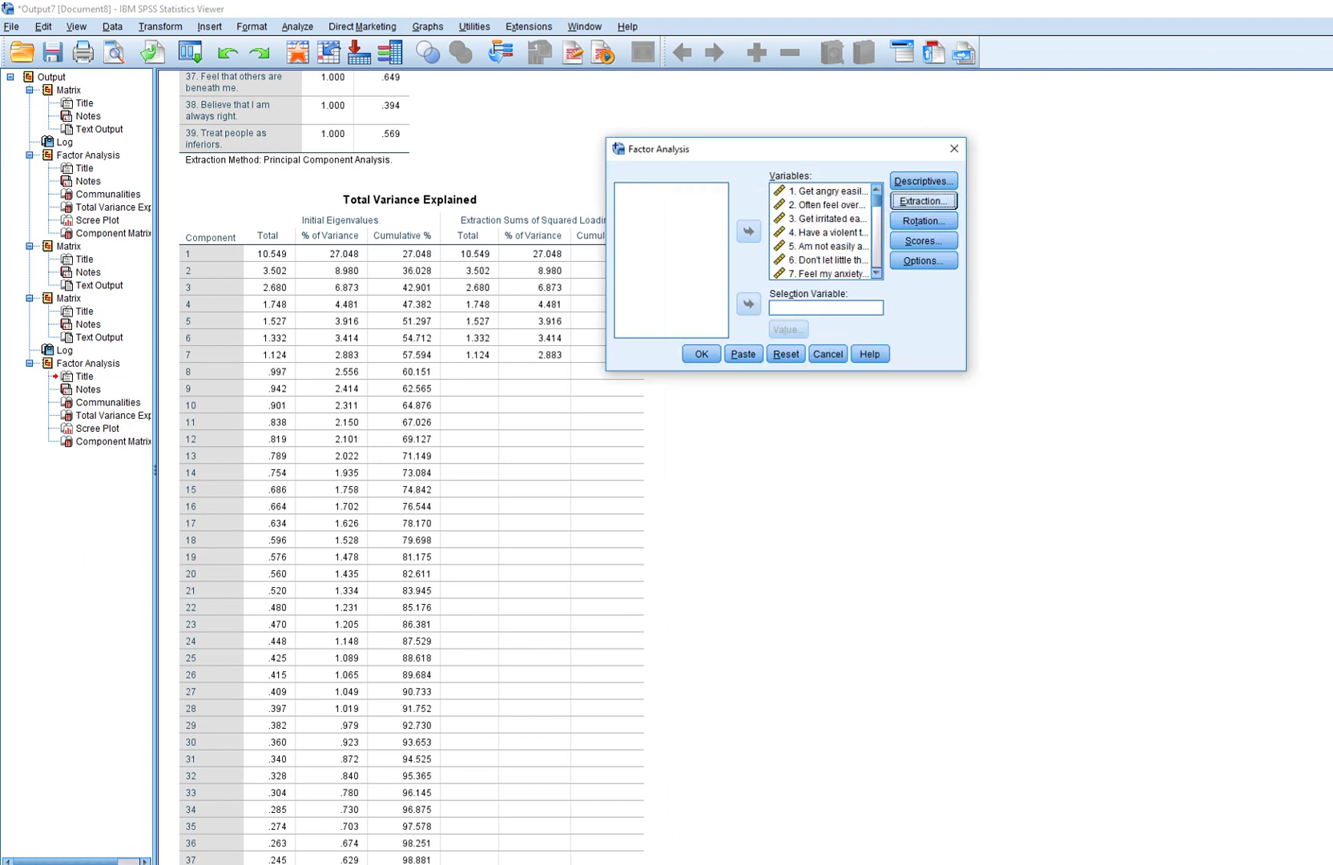
{"action": "key", "text": "Return"}
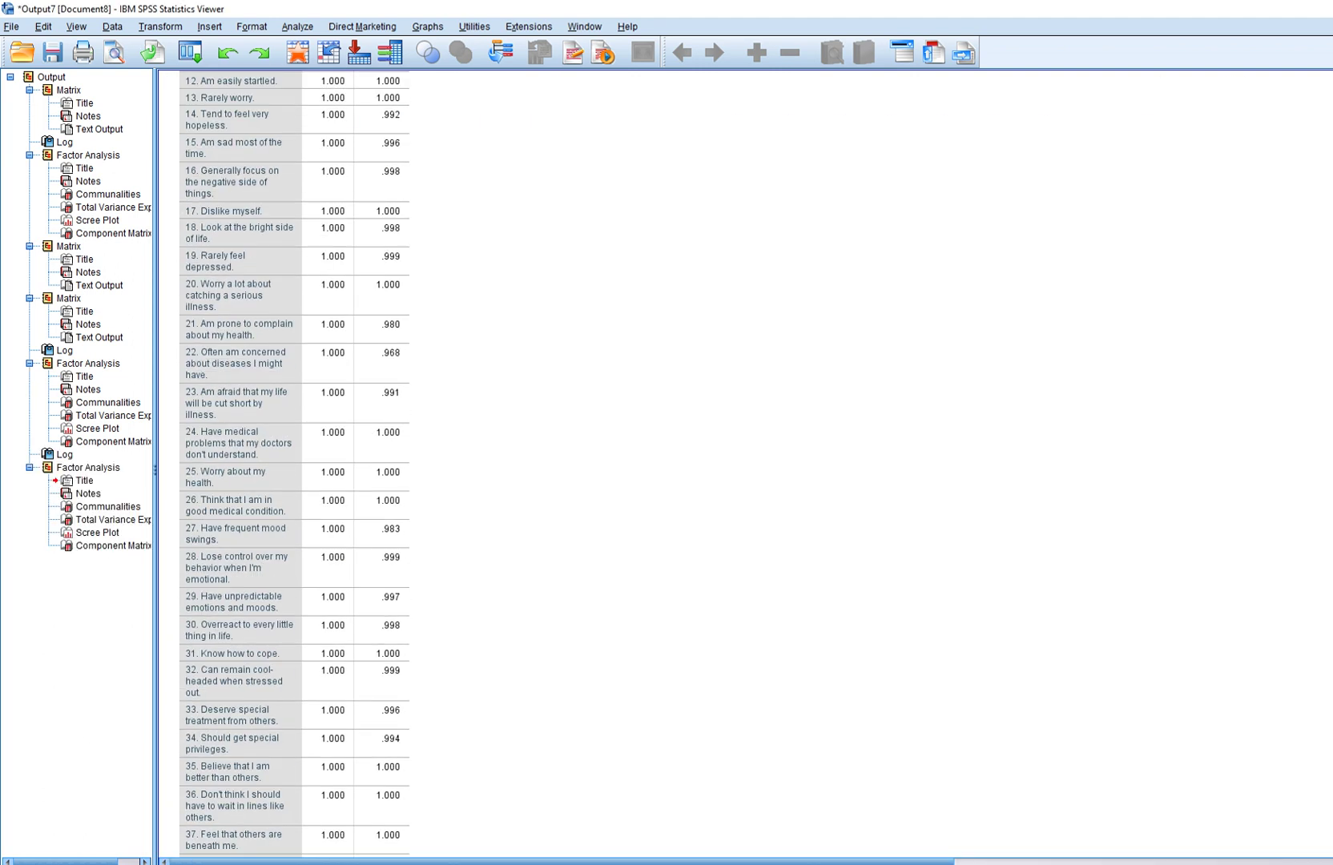
Step: Examine the Total column of the extraction sums of squared loadings in the new Total Variance Explained table
{"action": "scroll", "coordinate": [408, 464], "scroll_direction": "down", "scroll_amount": 8}
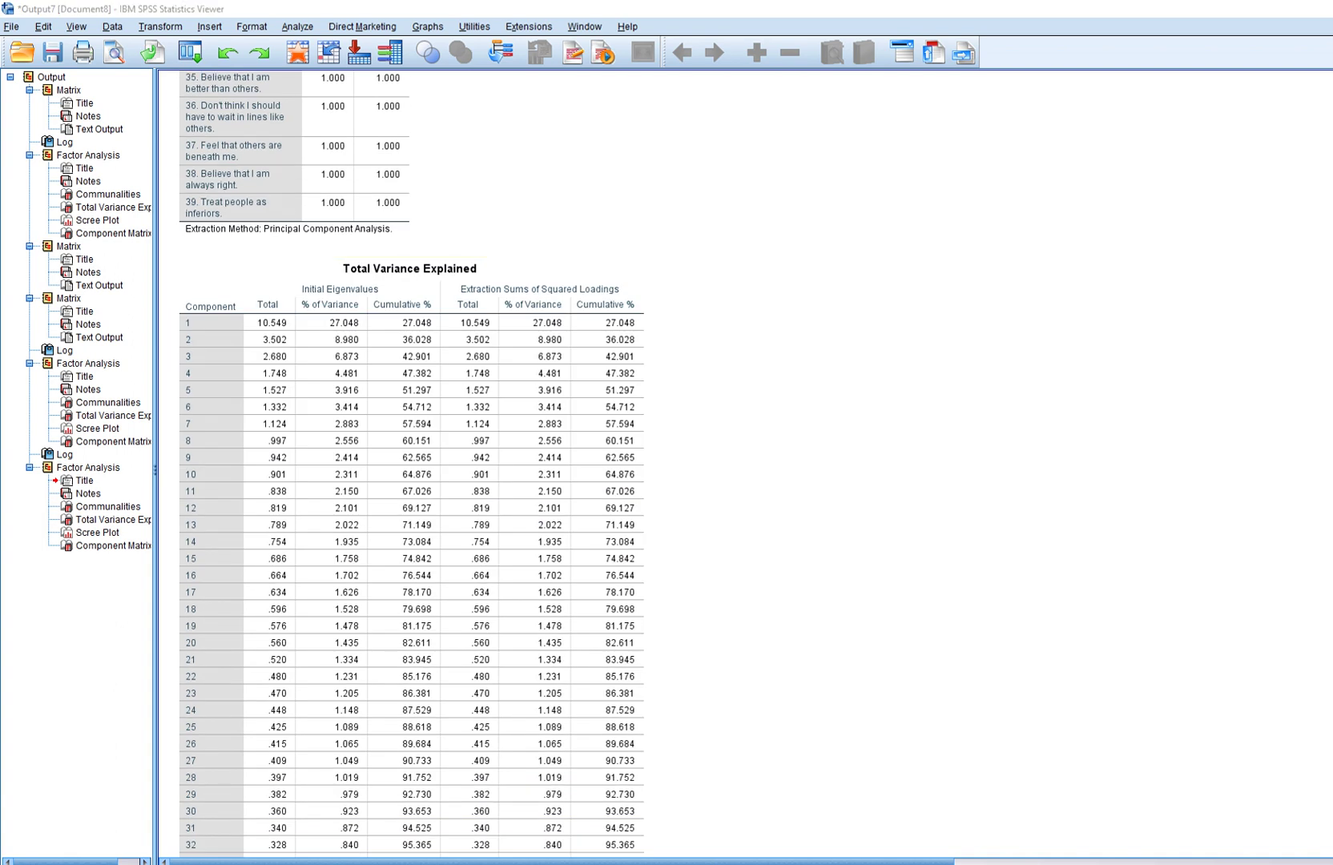
{"action": "mouse_move", "coordinate": [531, 233]}
{"action": "left_mouse_down"}
{"action": "mouse_move", "coordinate": [485, 285]}
{"action": "mouse_move", "coordinate": [502, 273]}
{"action": "mouse_move", "coordinate": [501, 555]}
{"action": "left_mouse_up"}
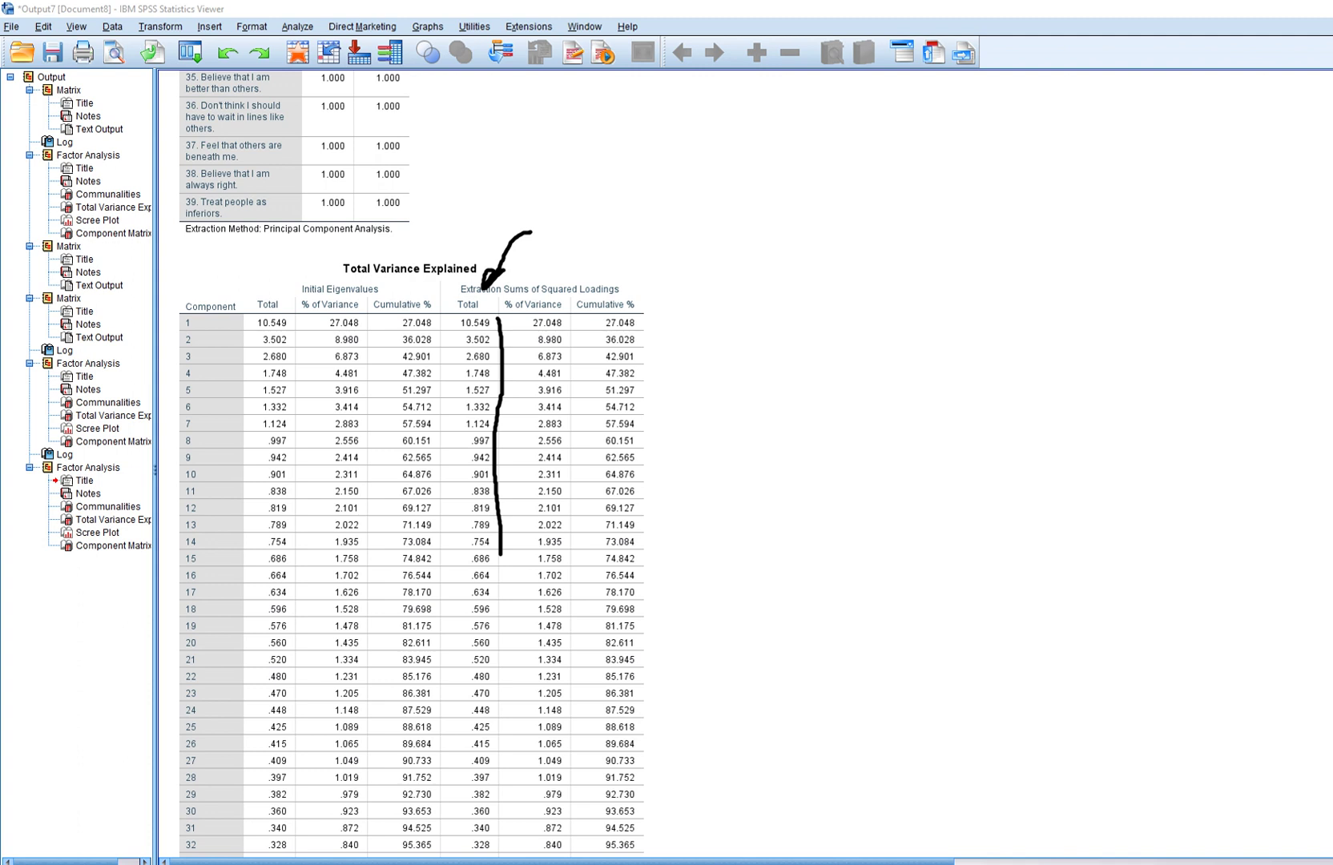
{"action": "key", "text": "Escape"}
Step: Return to the syntax window and run the selected parallel analysis again to place its output below the 38-factor results
{"action": "mouse_move", "coordinate": [432, 864]}
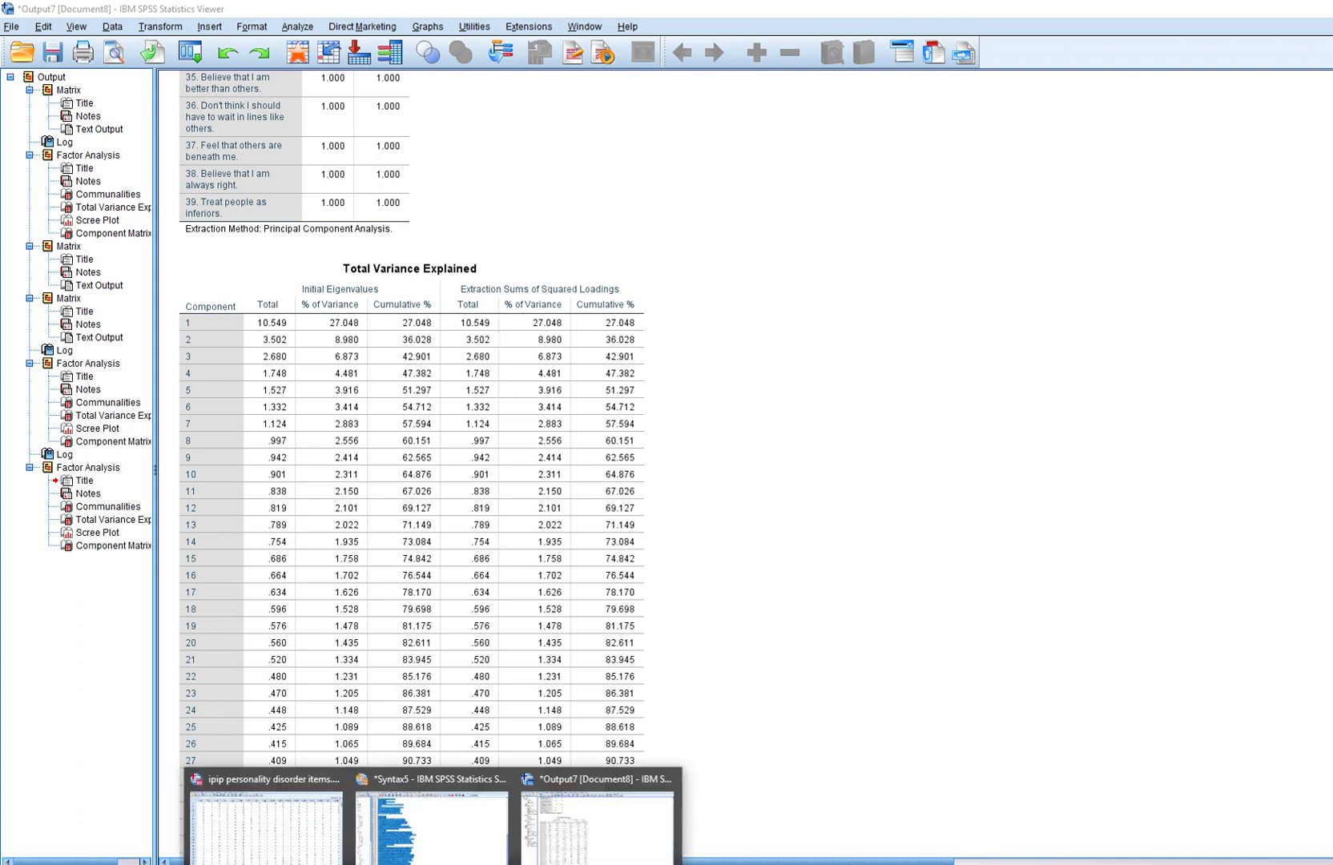
{"action": "left_click", "coordinate": [433, 818]}
{"action": "left_click", "coordinate": [397, 53]}
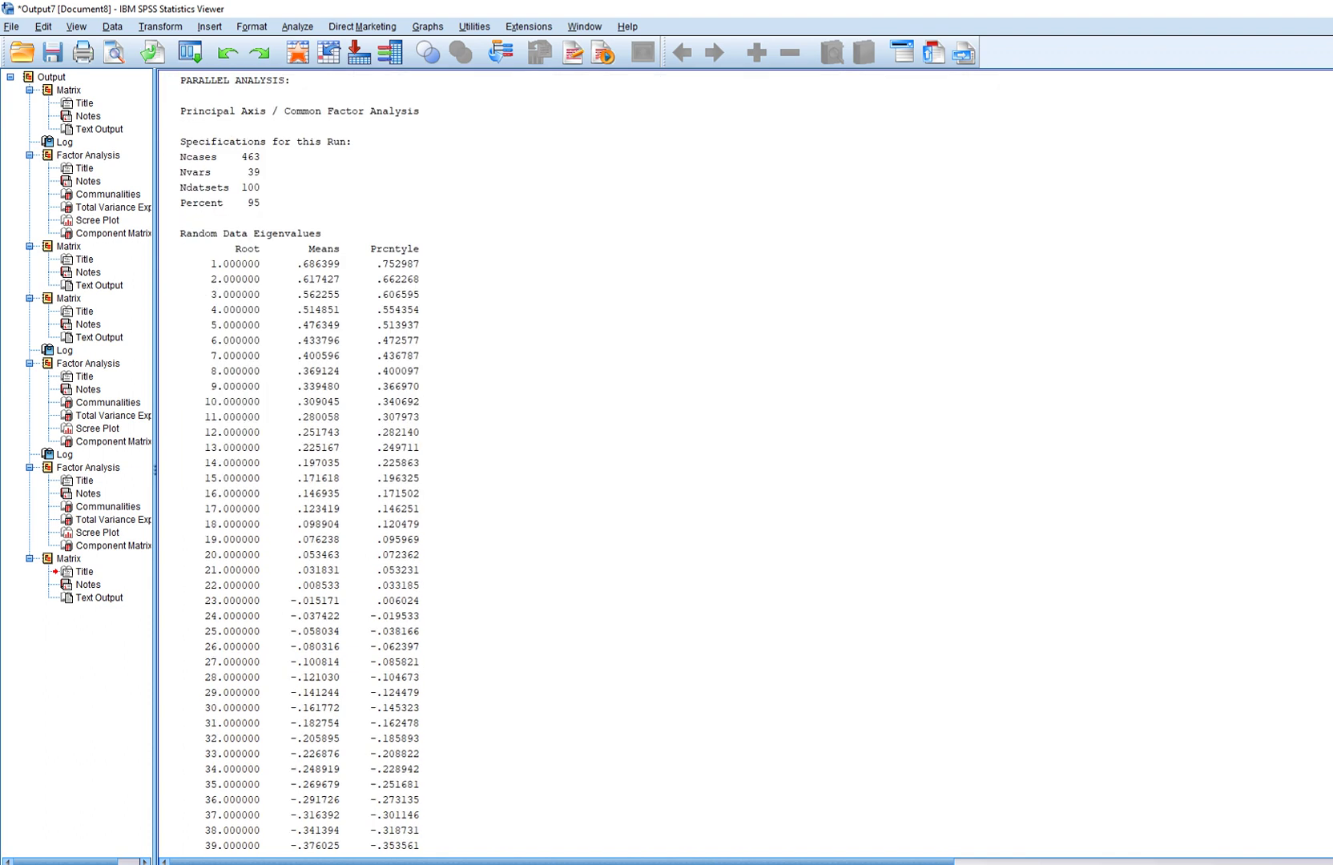
Step: Compare the percentile column of the random data eigenvalues with the extraction totals in the 38-factor Total Variance Explained table
{"action": "left_click_drag", "start_coordinate": [429, 259], "coordinate": [433, 734]}
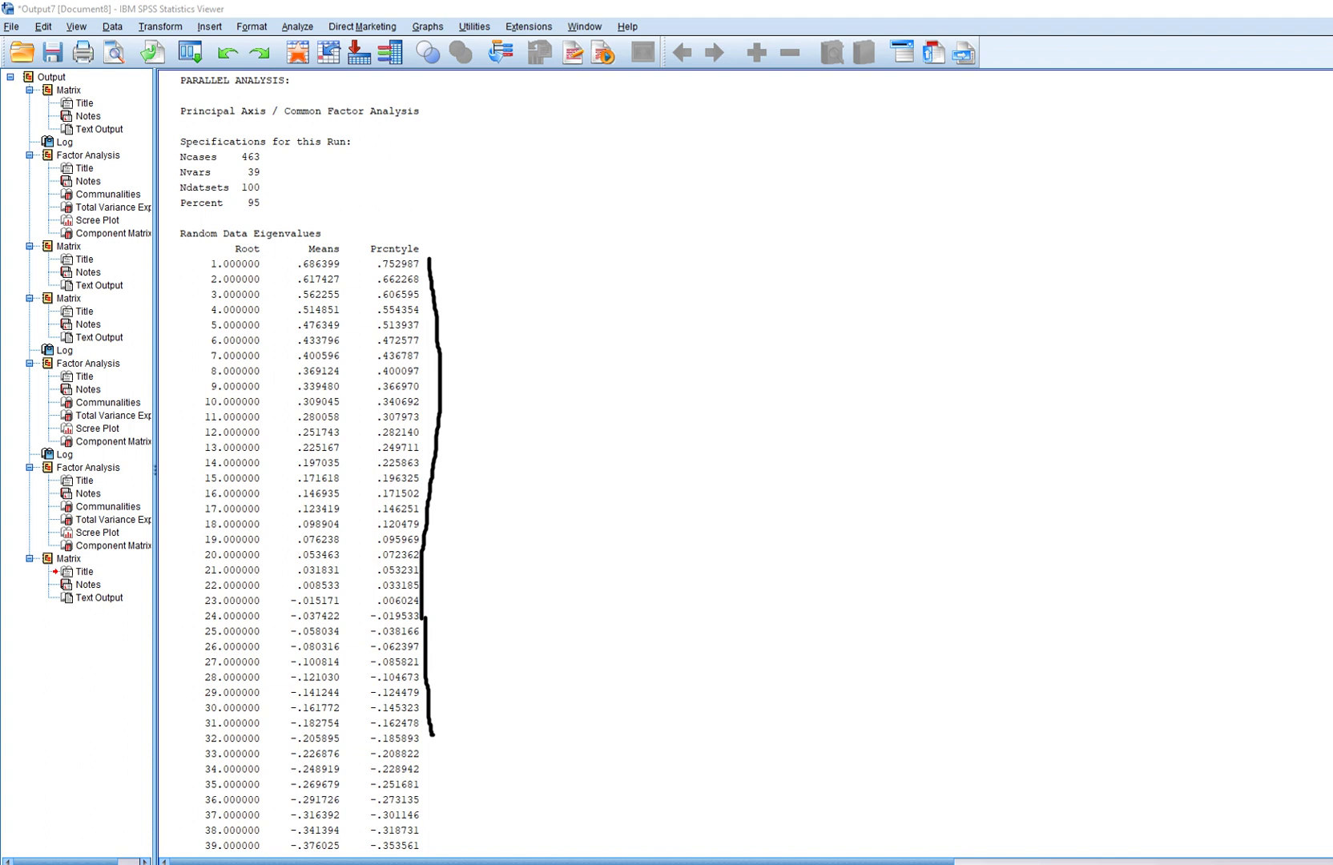
{"action": "key", "text": "Escape"}
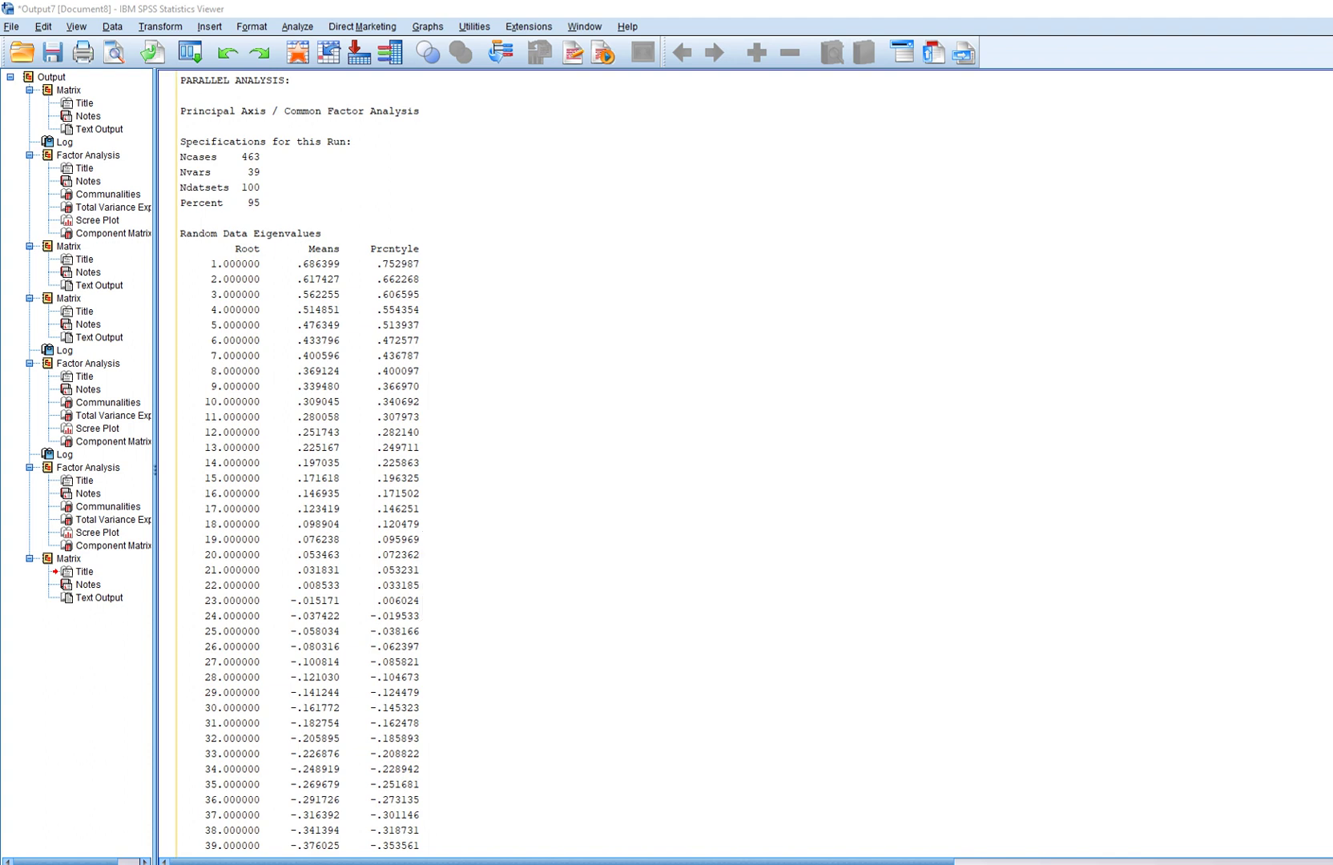
{"action": "scroll", "coordinate": [745, 464], "scroll_direction": "up", "scroll_amount": 20}
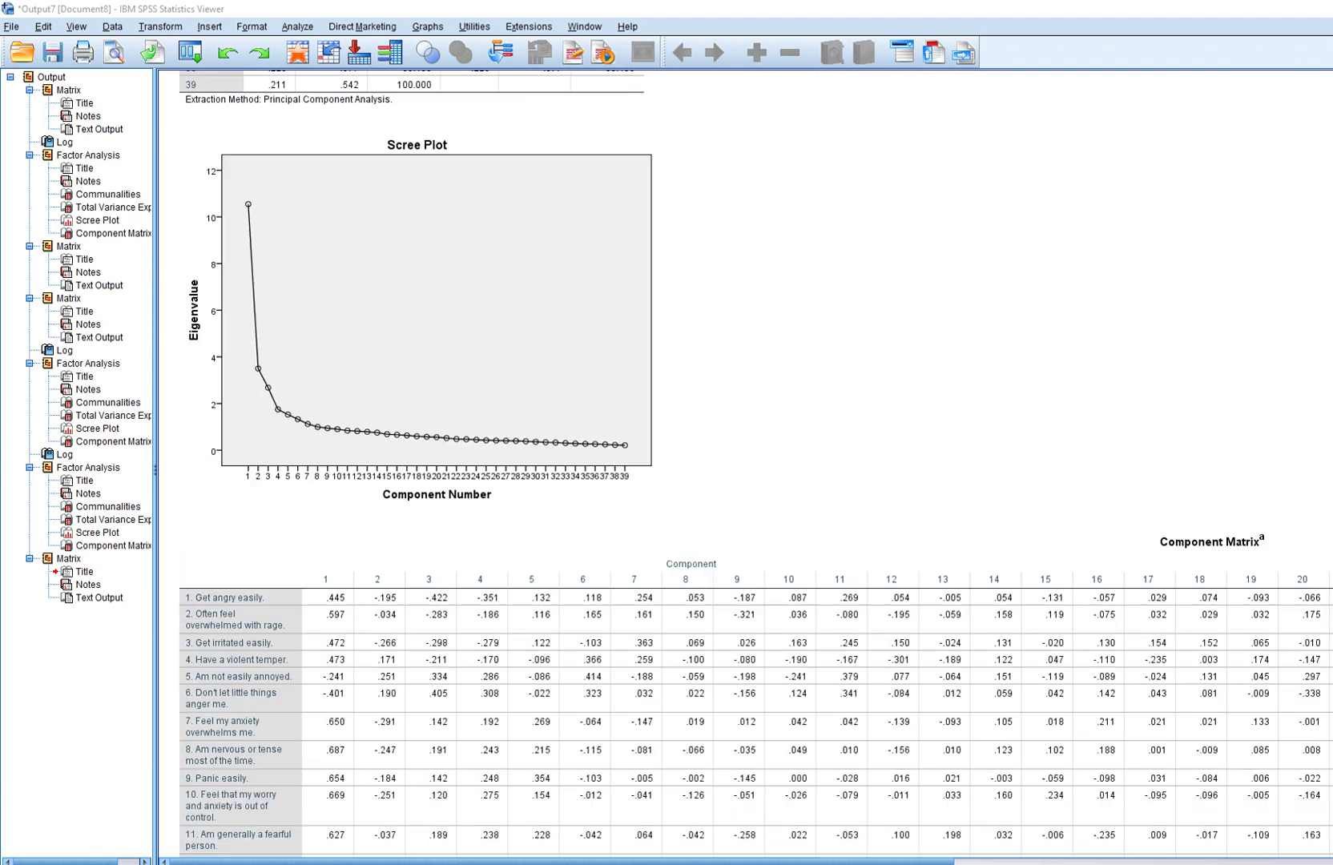
{"action": "scroll", "coordinate": [745, 465], "scroll_direction": "up", "scroll_amount": 3}
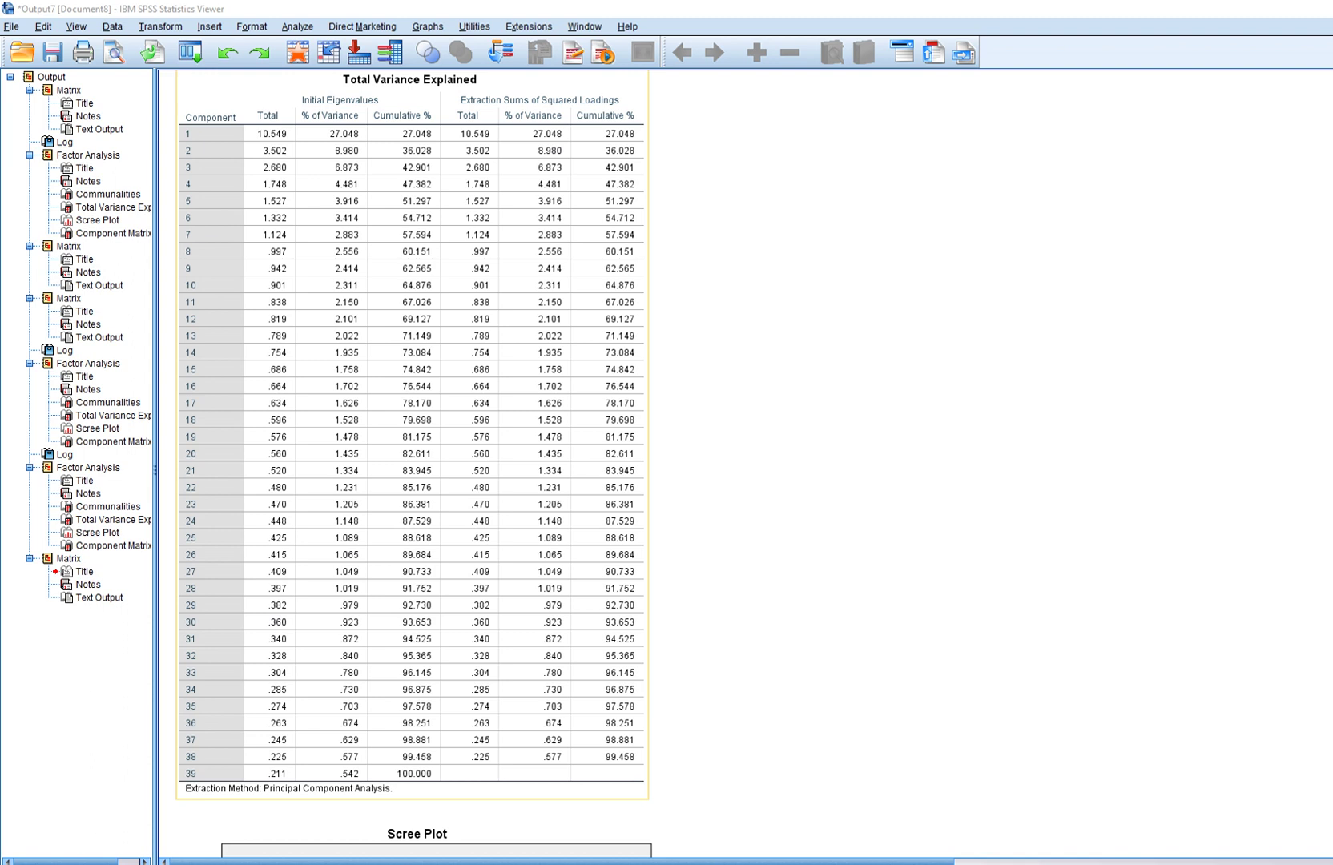
{"action": "scroll", "coordinate": [745, 465], "scroll_direction": "down", "scroll_amount": 20}
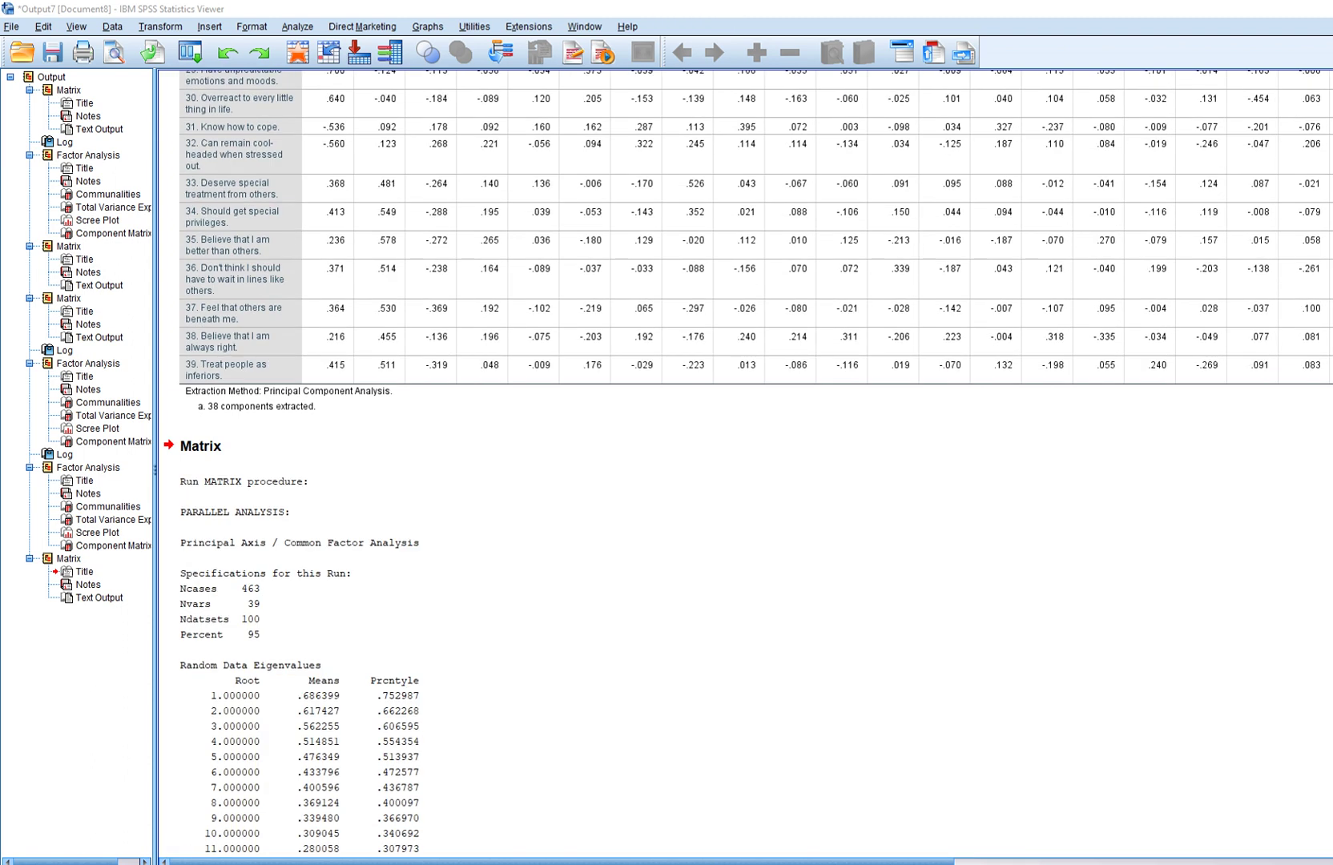
{"action": "scroll", "coordinate": [745, 465], "scroll_direction": "down", "scroll_amount": 8}
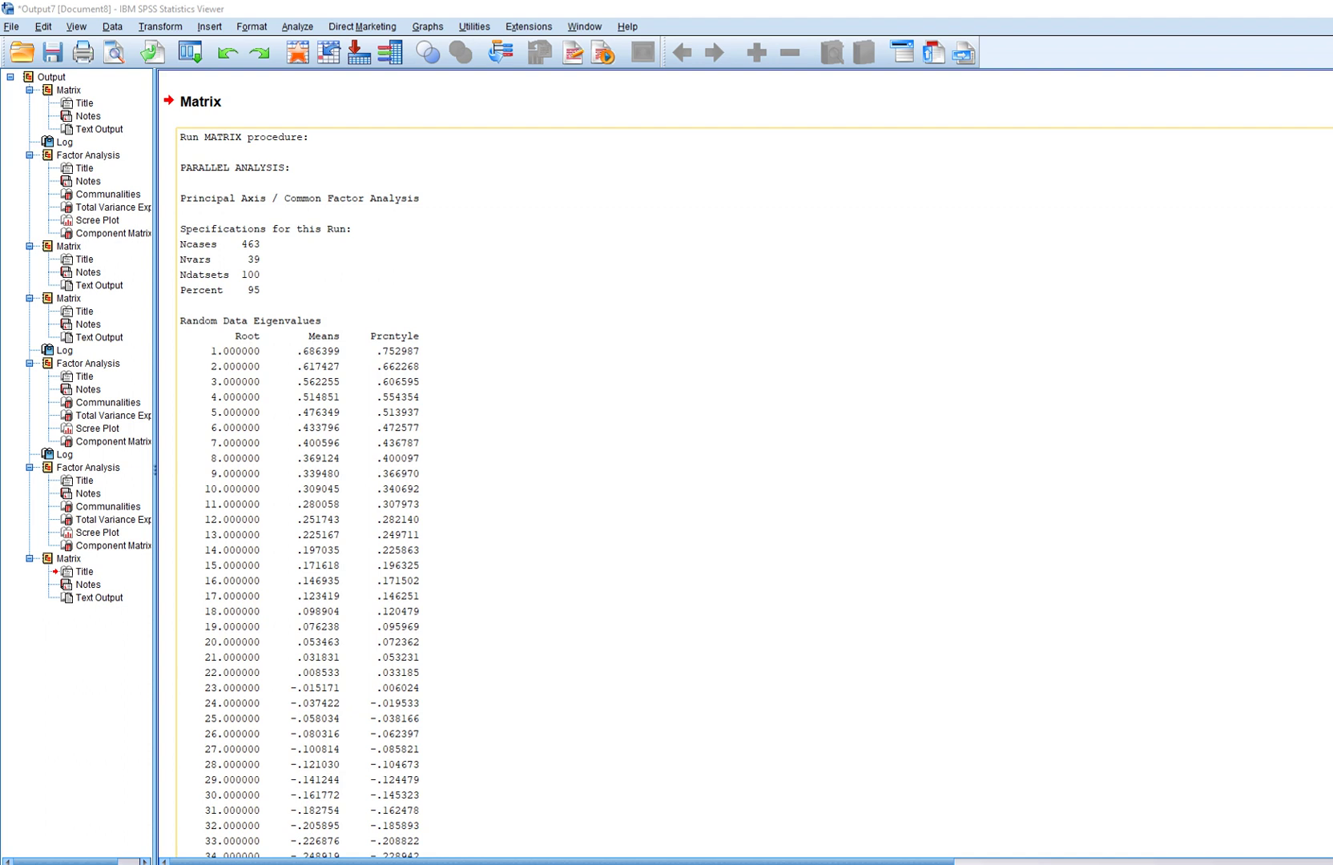
{"action": "scroll", "coordinate": [745, 465], "scroll_direction": "up", "scroll_amount": 6}
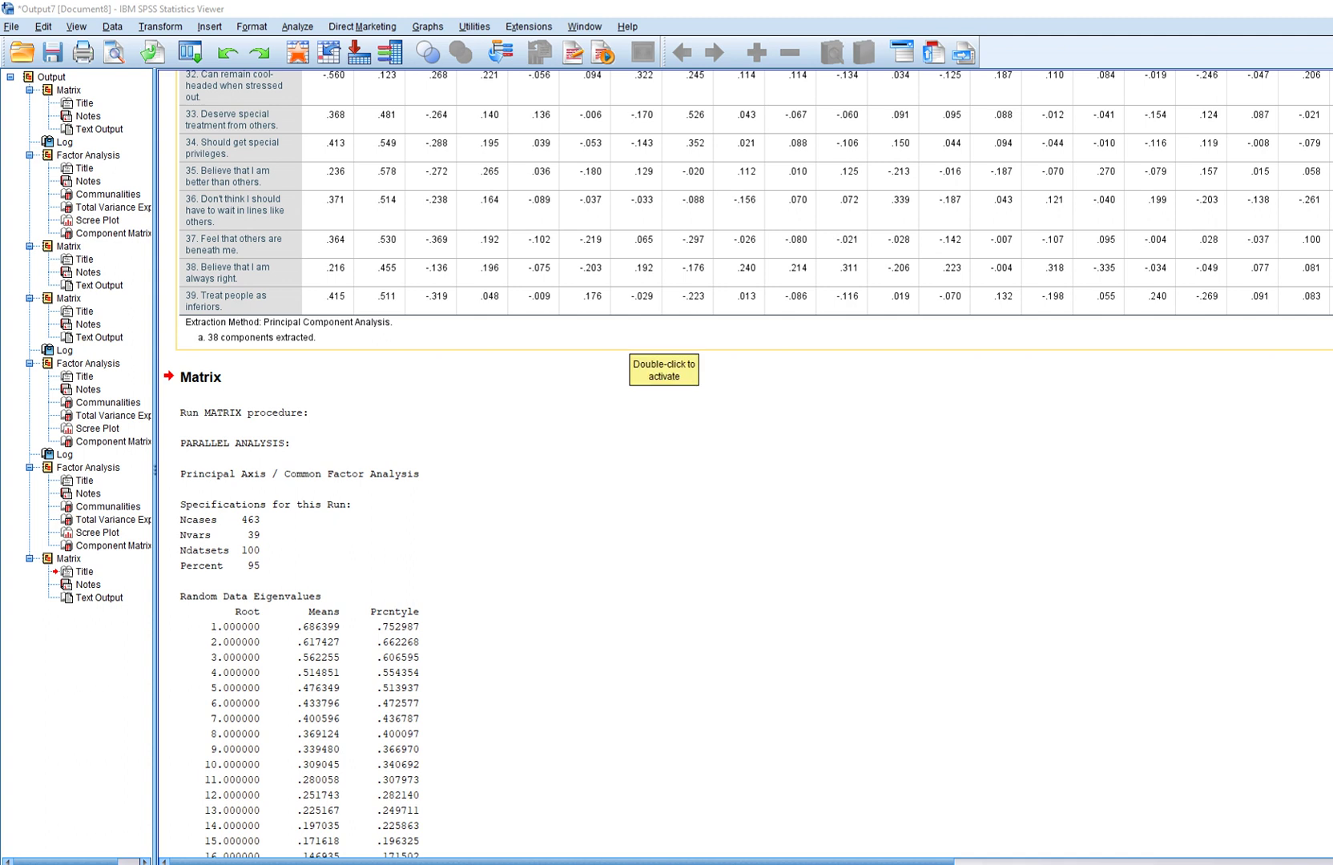
{"action": "scroll", "coordinate": [664, 352], "scroll_direction": "up", "scroll_amount": 20}
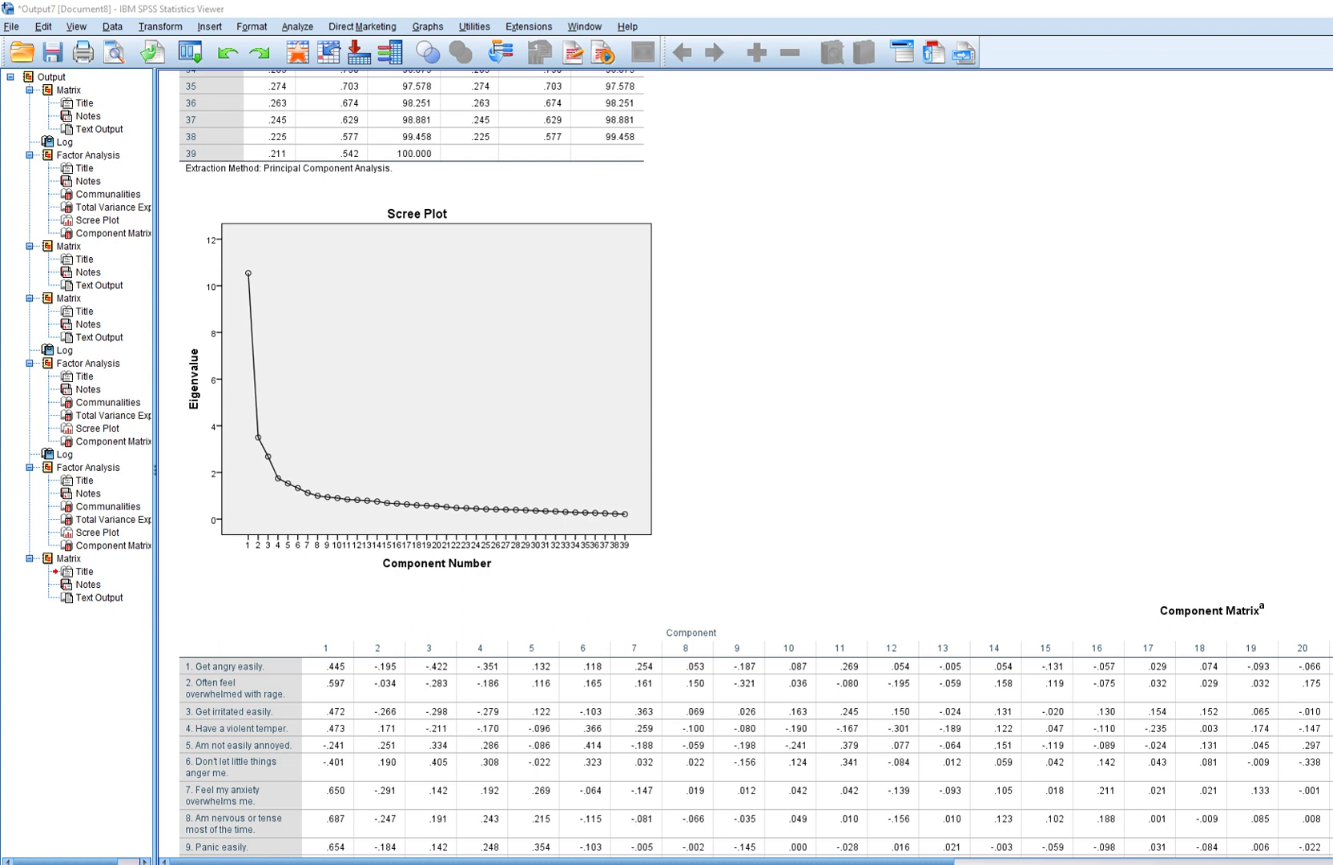
Step: Switch to the browser, go back to the parallel analysis programs page and try saving the SPSS parallel.sps link to the factor analysis folder
{"action": "key", "text": "alt+Tab"}
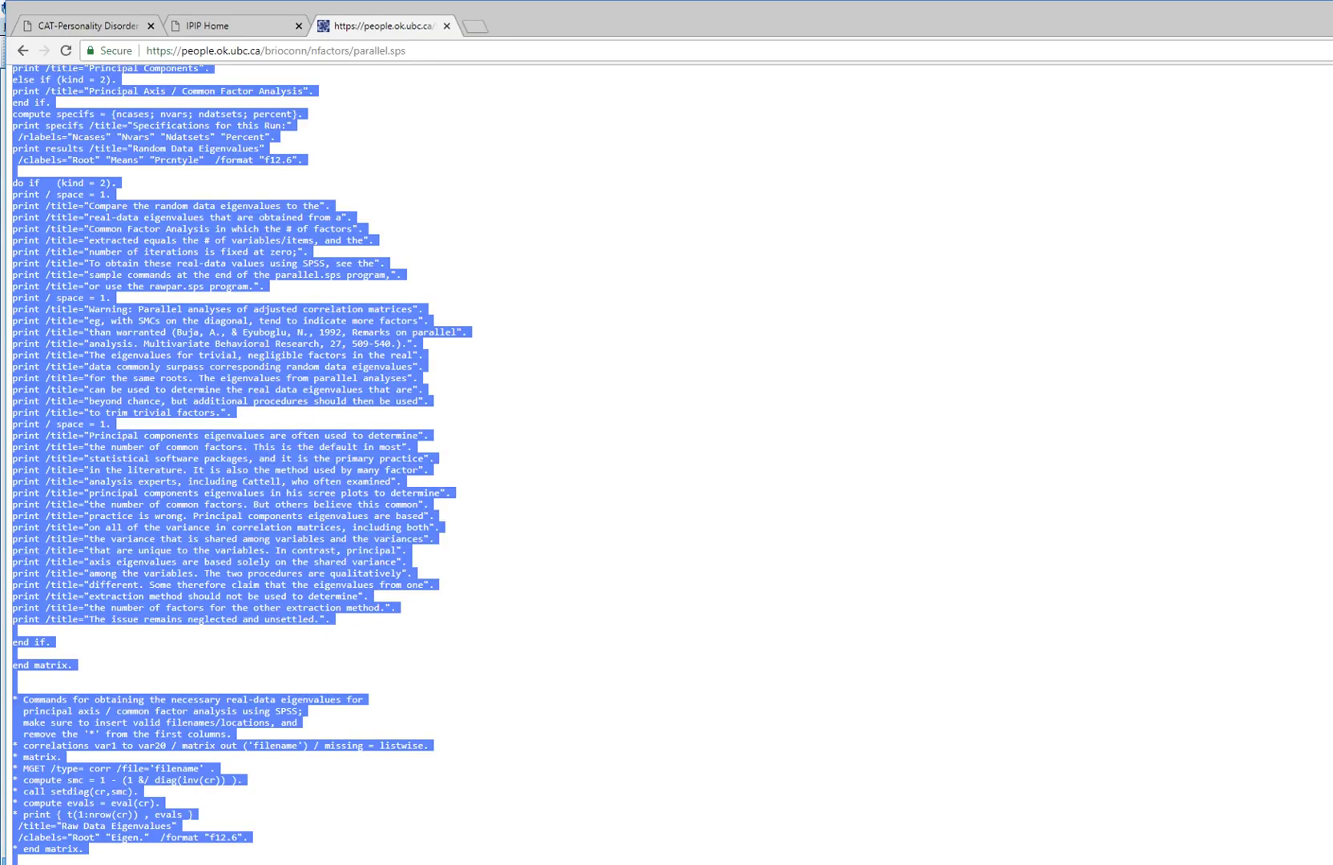
{"action": "left_click", "coordinate": [22, 50]}
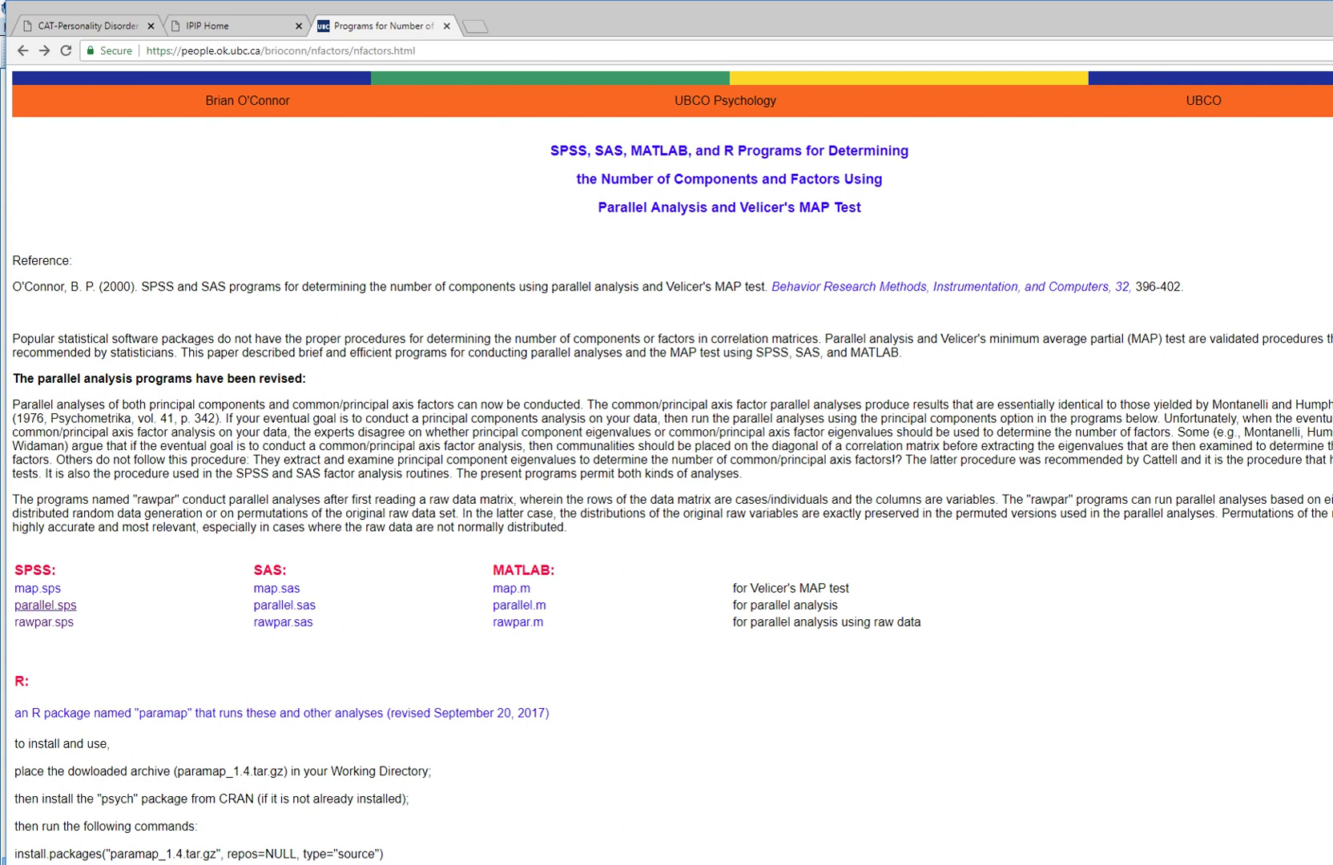
{"action": "right_click", "coordinate": [66, 605]}
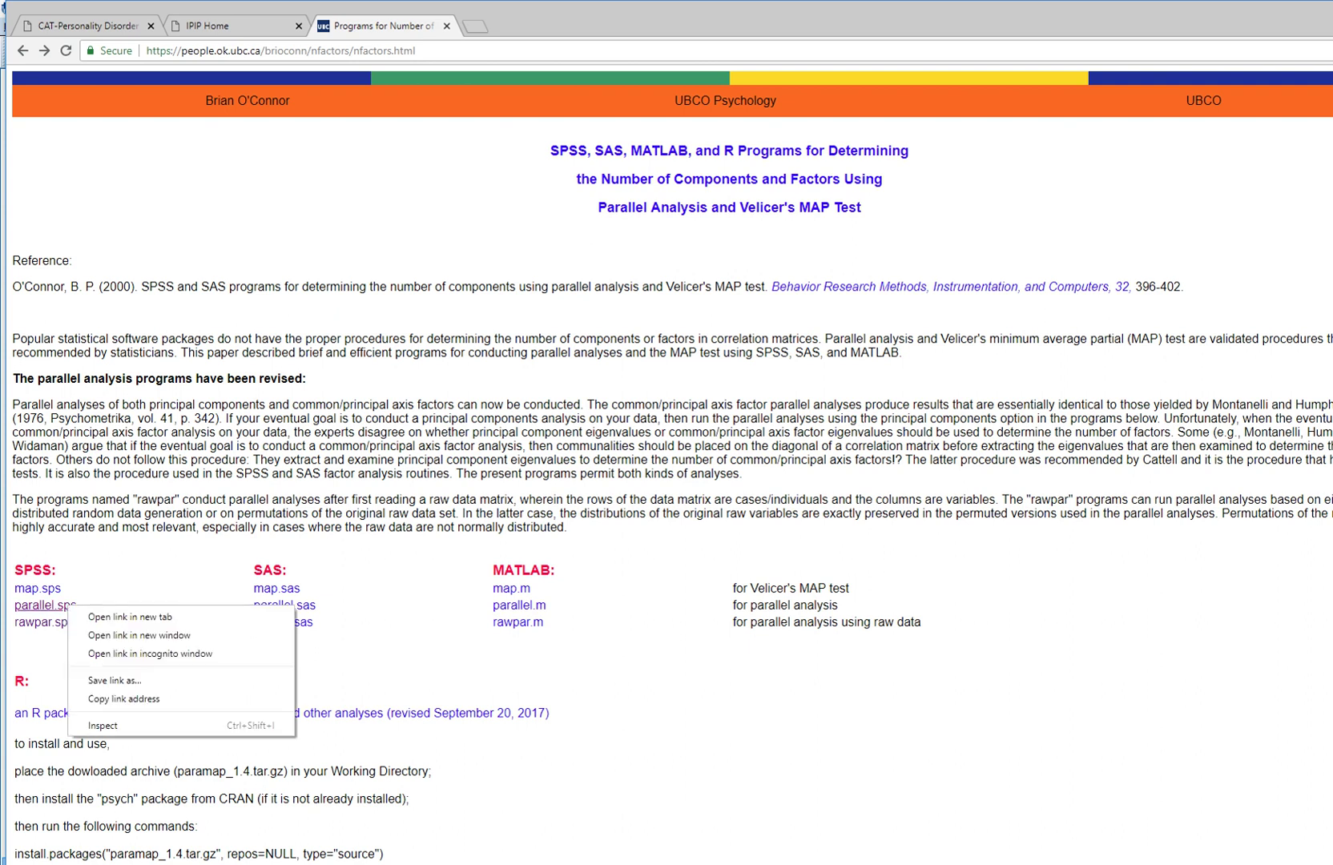
{"action": "left_click", "coordinate": [104, 680]}
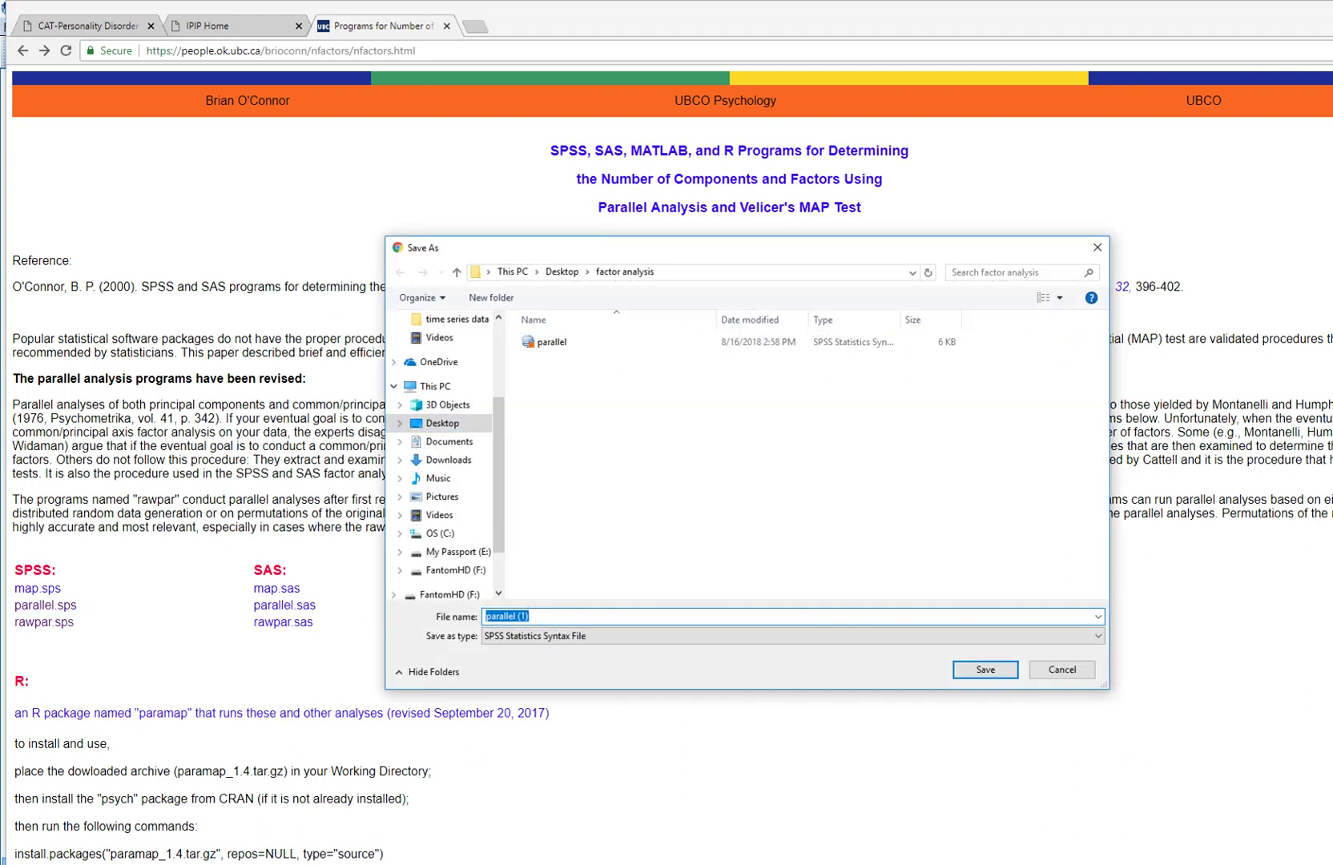
{"action": "left_click", "coordinate": [551, 342]}
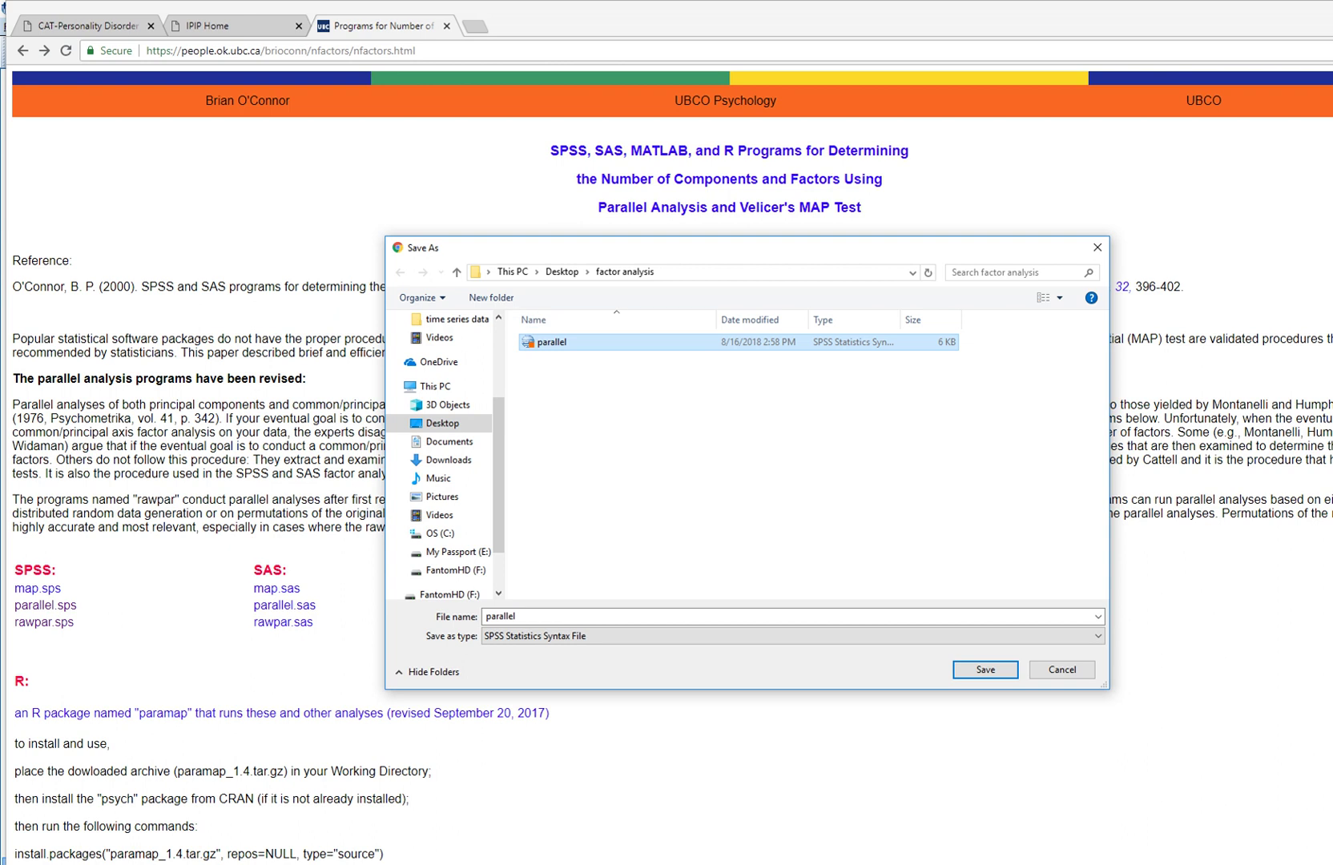
{"action": "left_click", "coordinate": [1060, 669]}
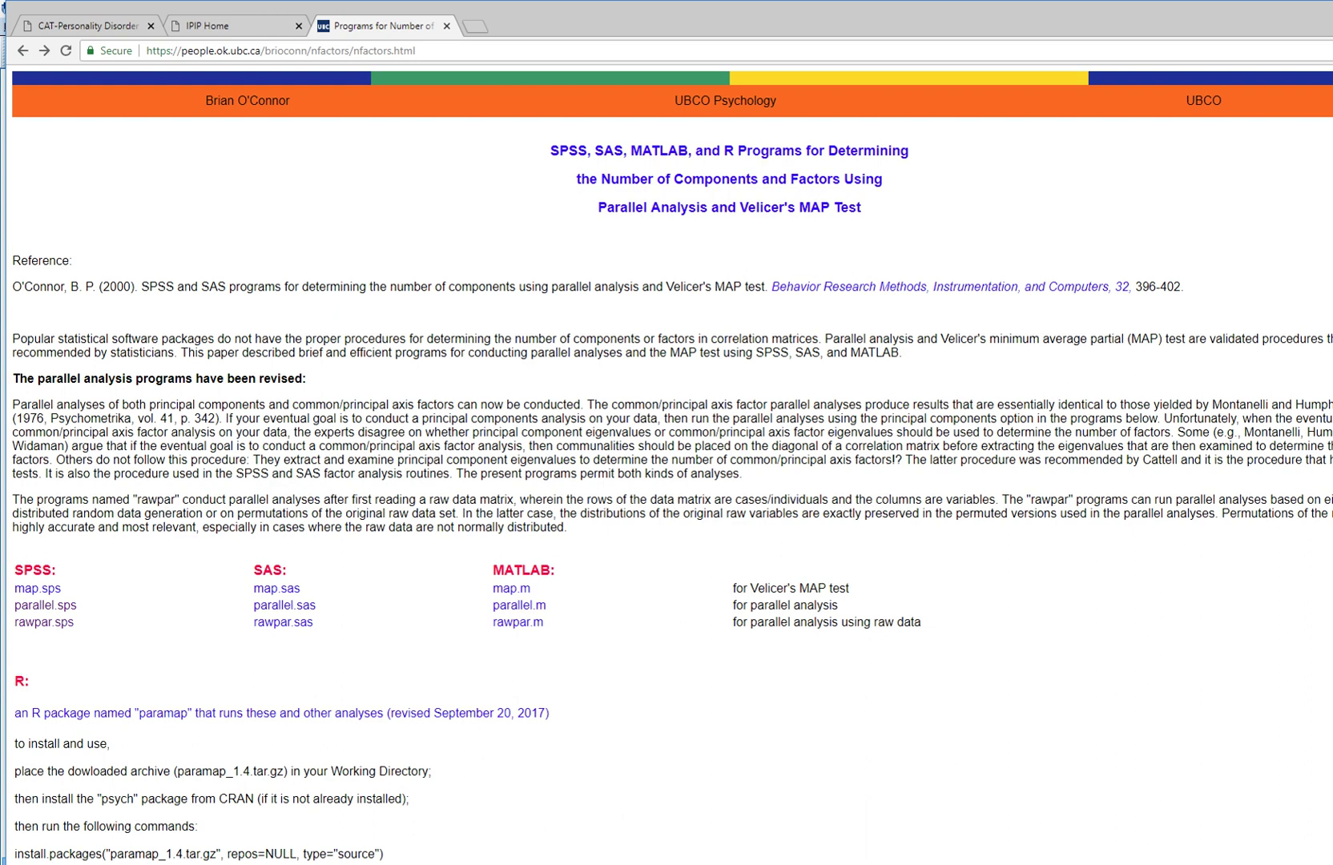
Step: Switch to SPSS and close the Syntax5 window without saving its contents
{"action": "mouse_move", "coordinate": [435, 864]}
{"action": "left_click", "coordinate": [433, 818]}
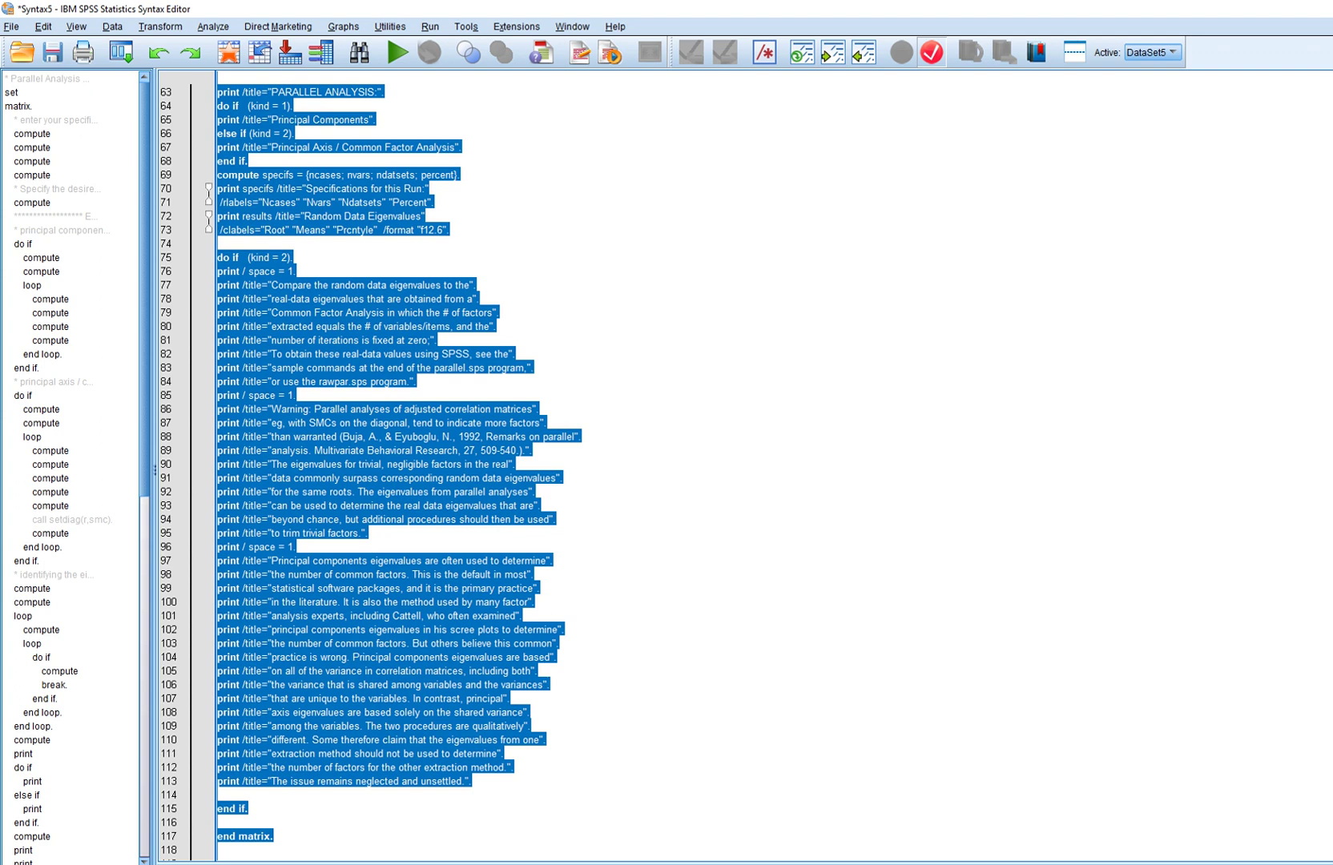
{"action": "key", "text": "alt+F4"}
{"action": "left_click", "coordinate": [734, 472]}
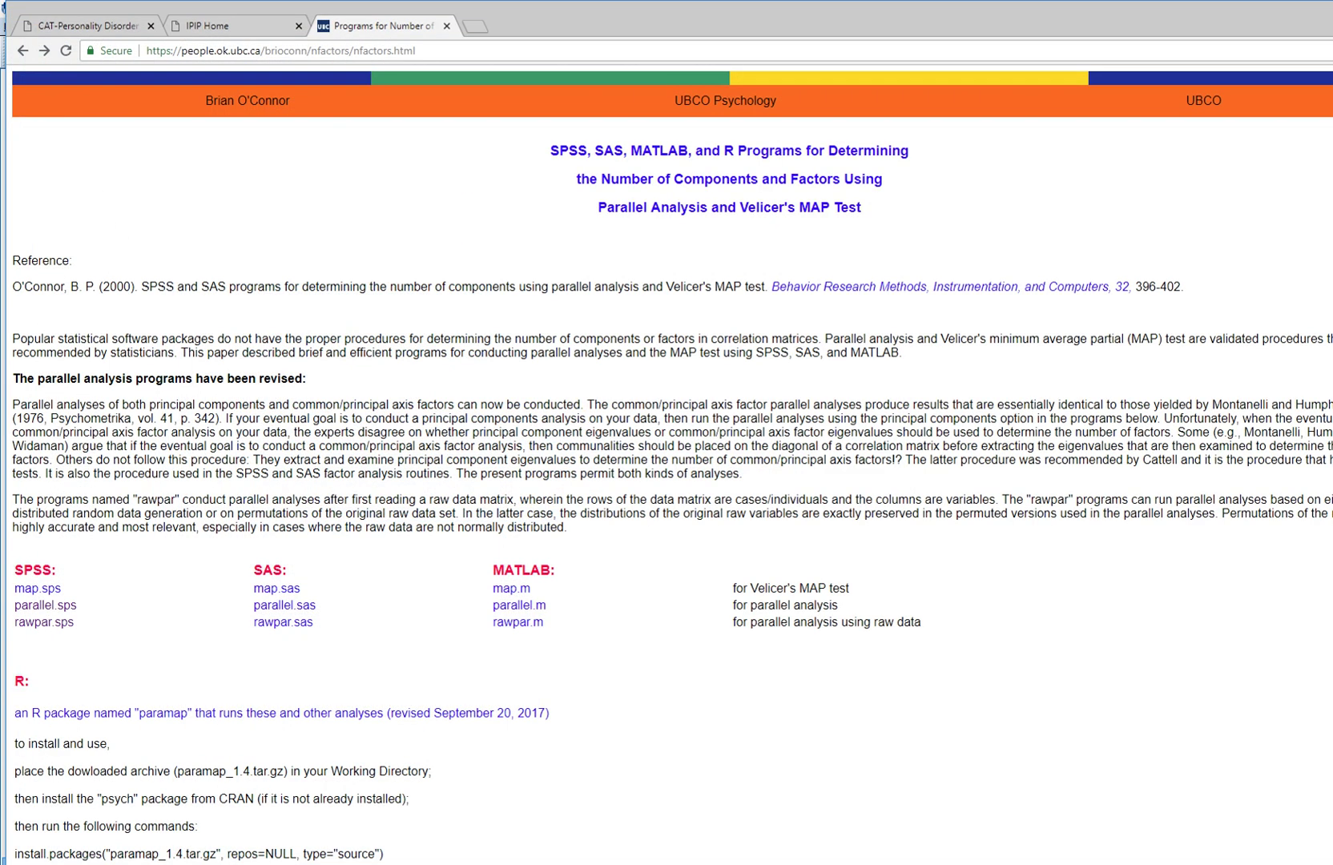
Step: From the SPSS data file, open the parallel.sps syntax file in the factor analysis folder and review its user specifications
{"action": "mouse_move", "coordinate": [435, 864]}
{"action": "left_click", "coordinate": [350, 817]}
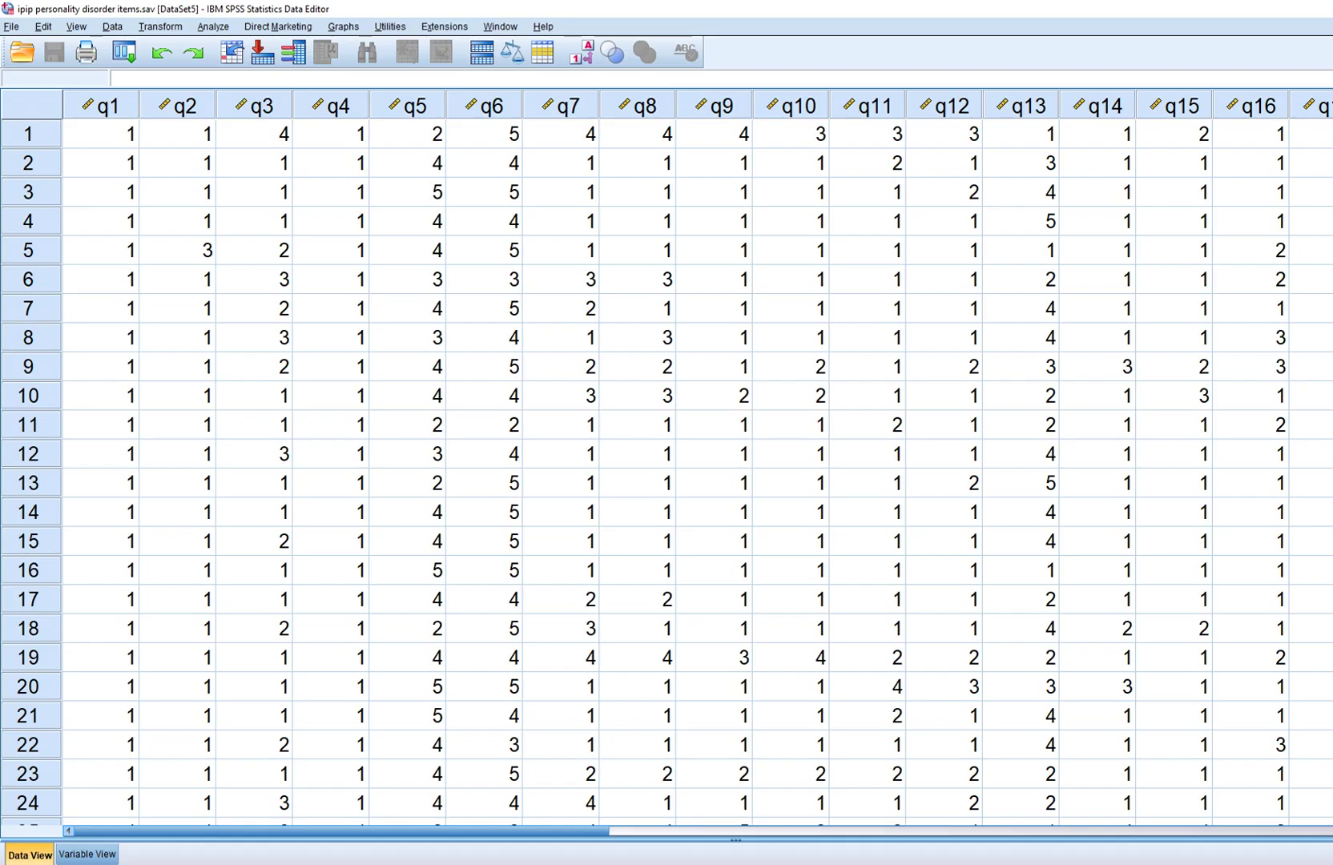
{"action": "left_click", "coordinate": [11, 26]}
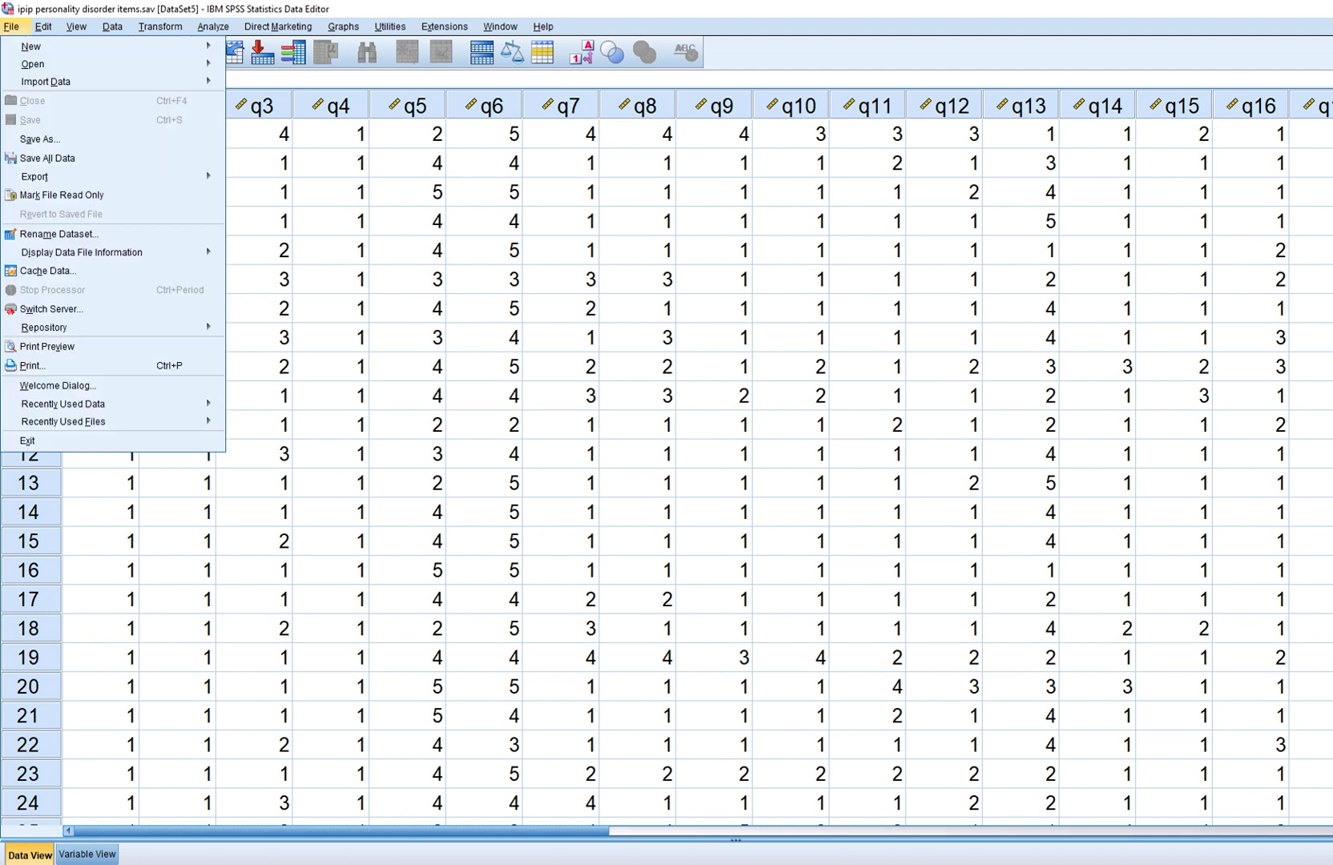
{"action": "mouse_move", "coordinate": [48, 64]}
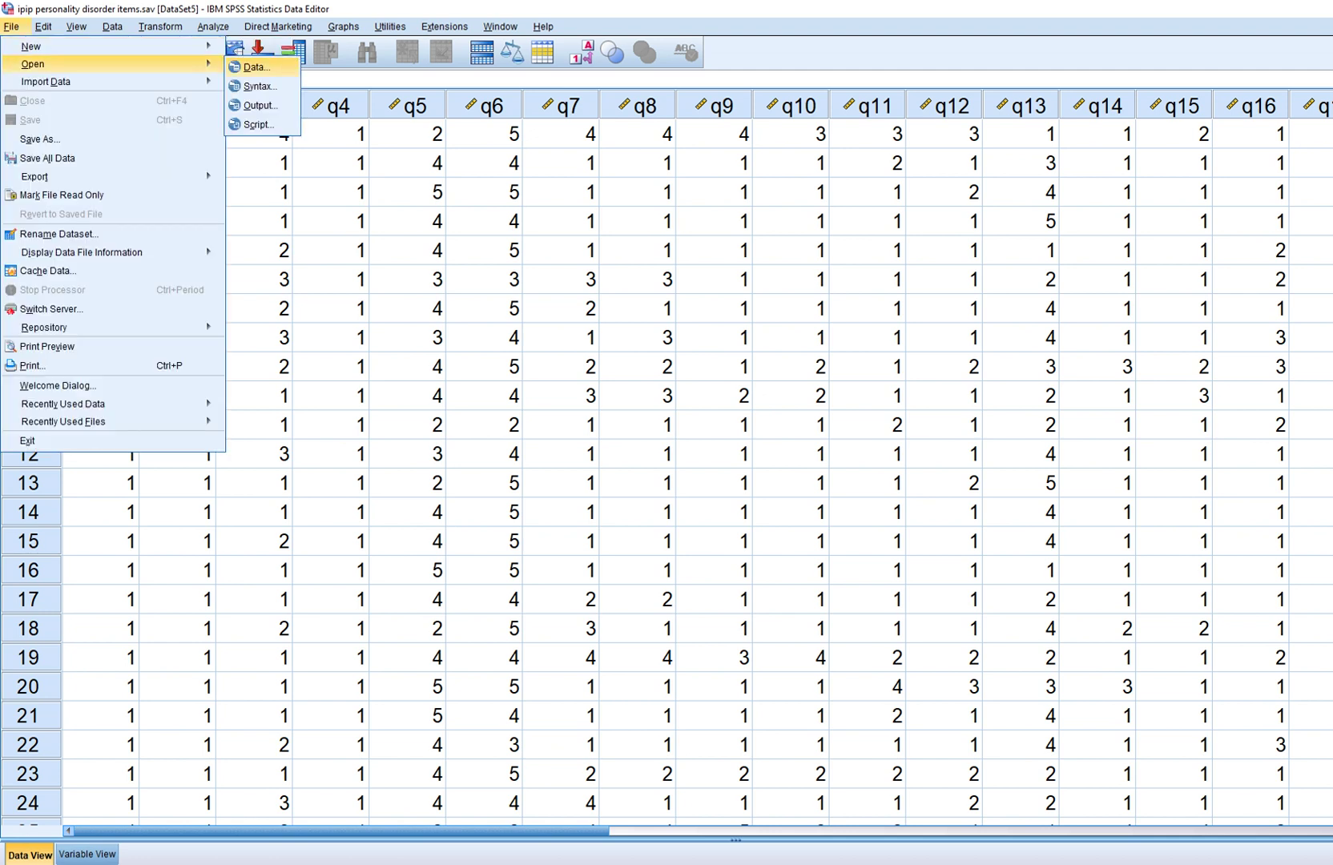
{"action": "left_click", "coordinate": [258, 86]}
{"action": "left_click", "coordinate": [548, 345]}
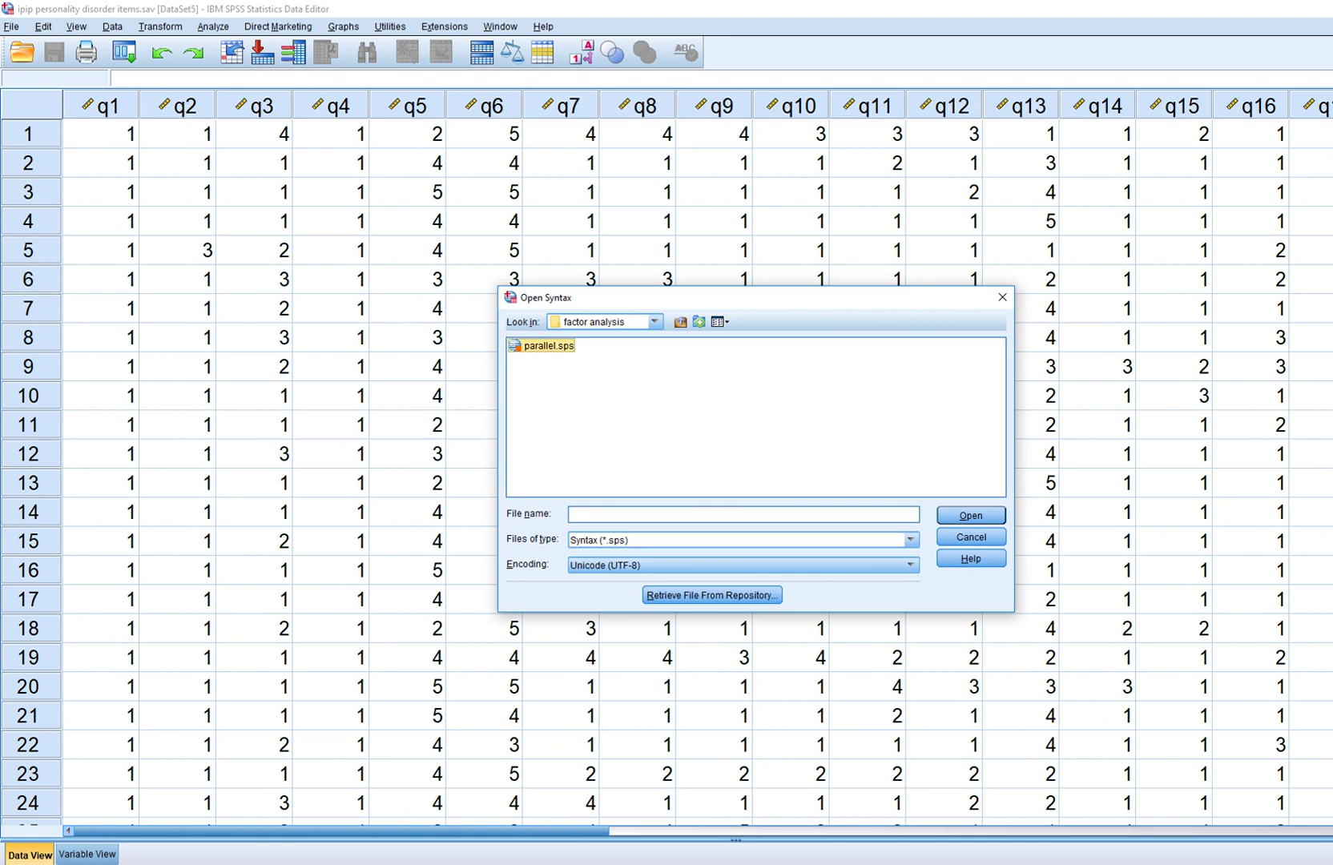
{"action": "left_click", "coordinate": [971, 516]}
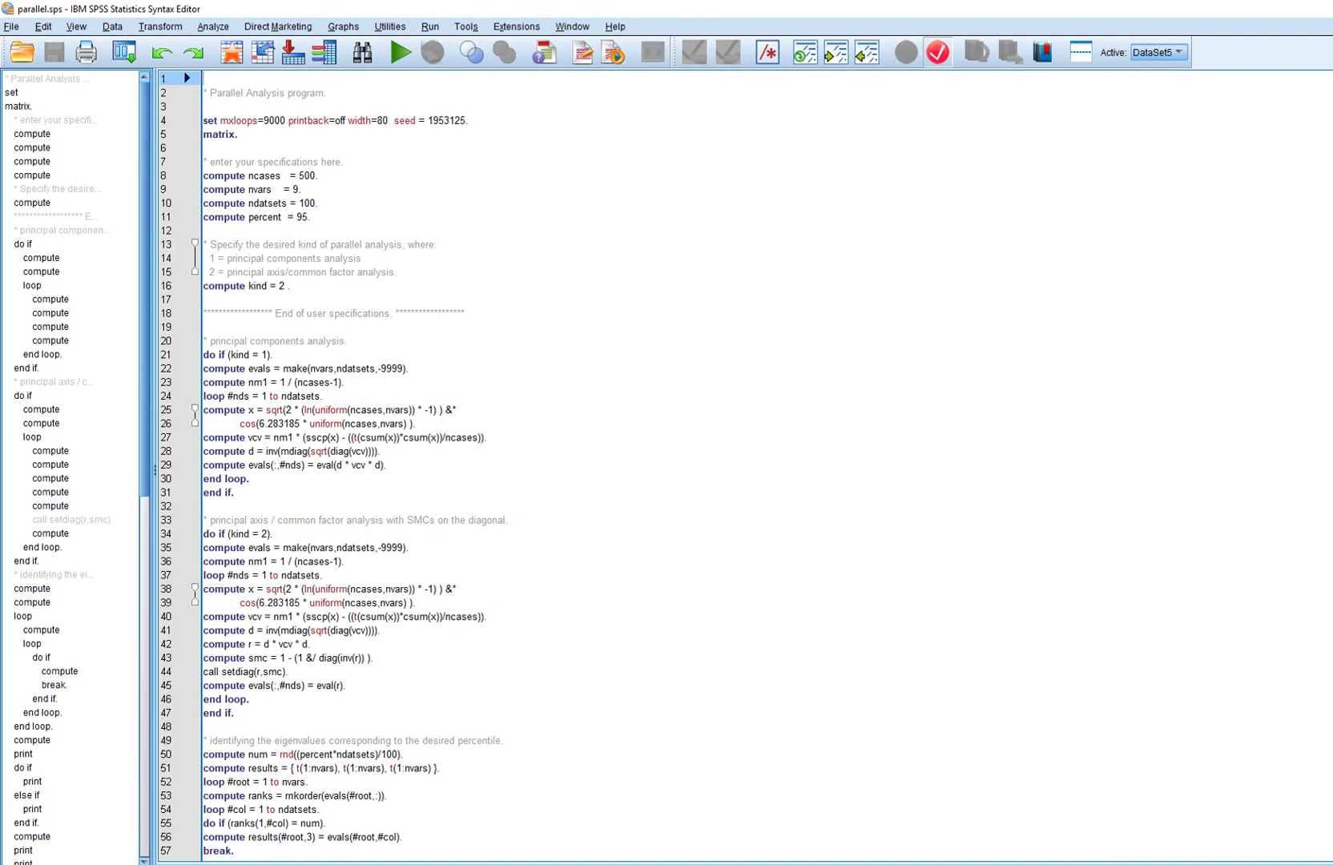
{"action": "left_click_drag", "start_coordinate": [291, 286], "coordinate": [202, 148]}
{"action": "left_click", "coordinate": [295, 229]}
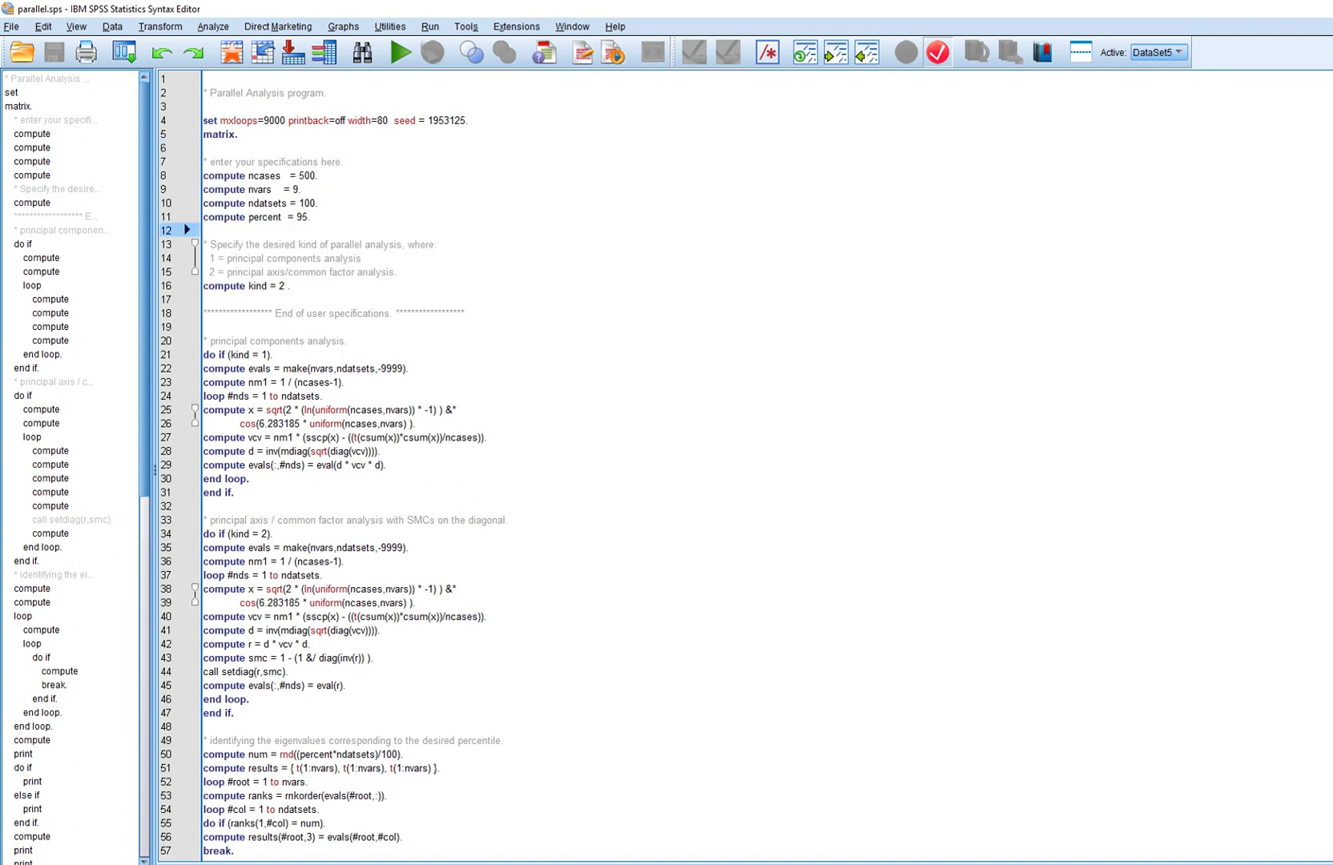